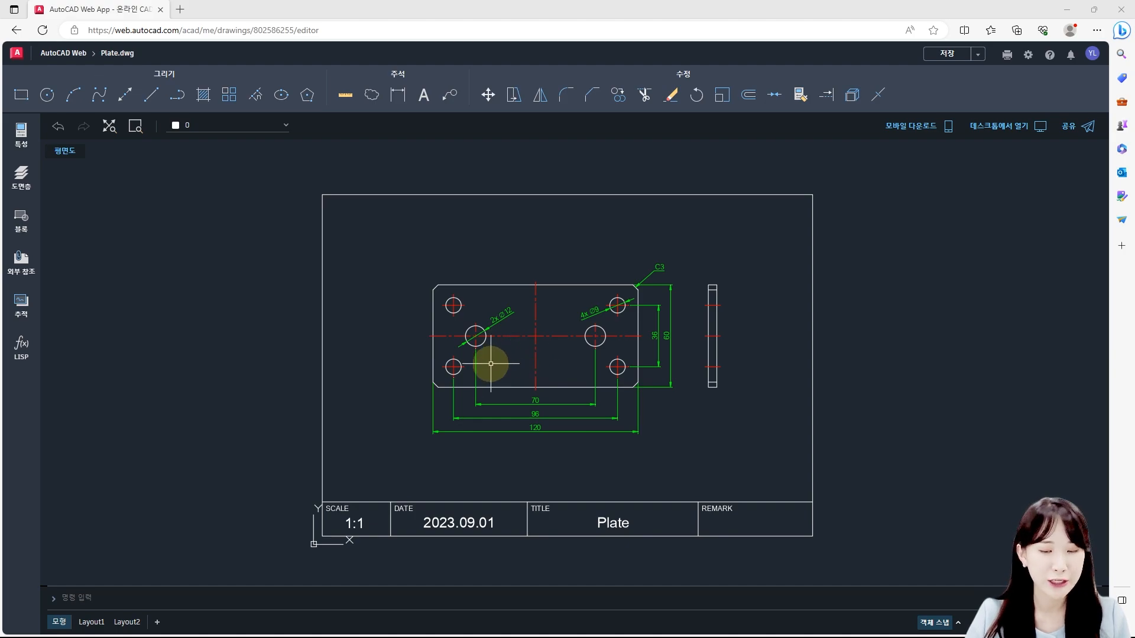
scroll(505, 359, "up", 4)
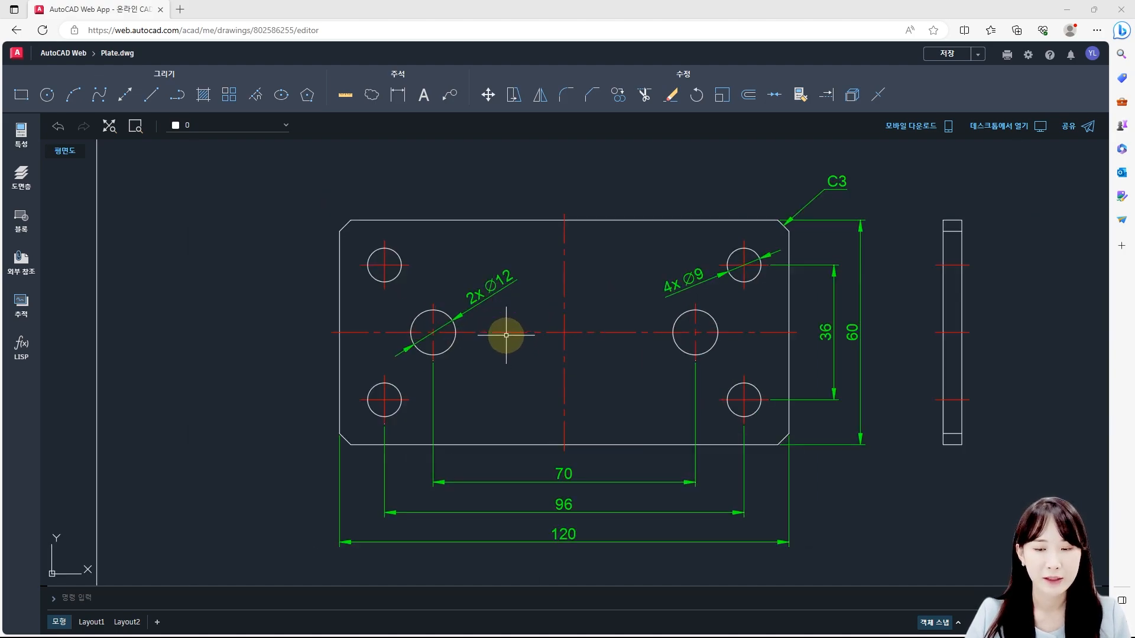
scroll(506, 359, "up", 1)
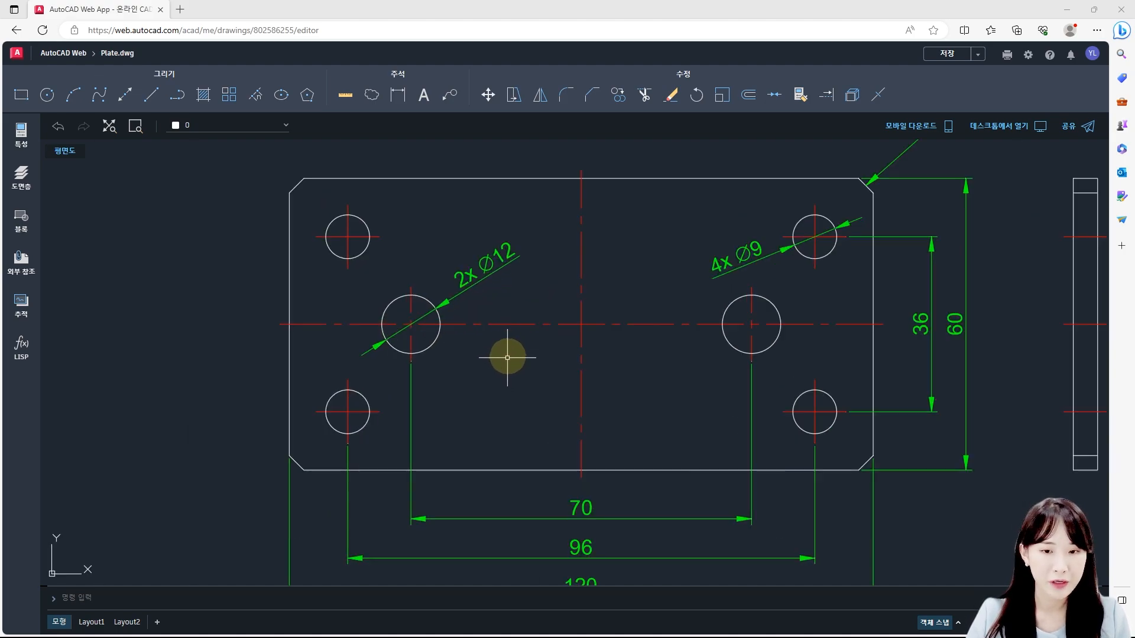
left_click(427, 301)
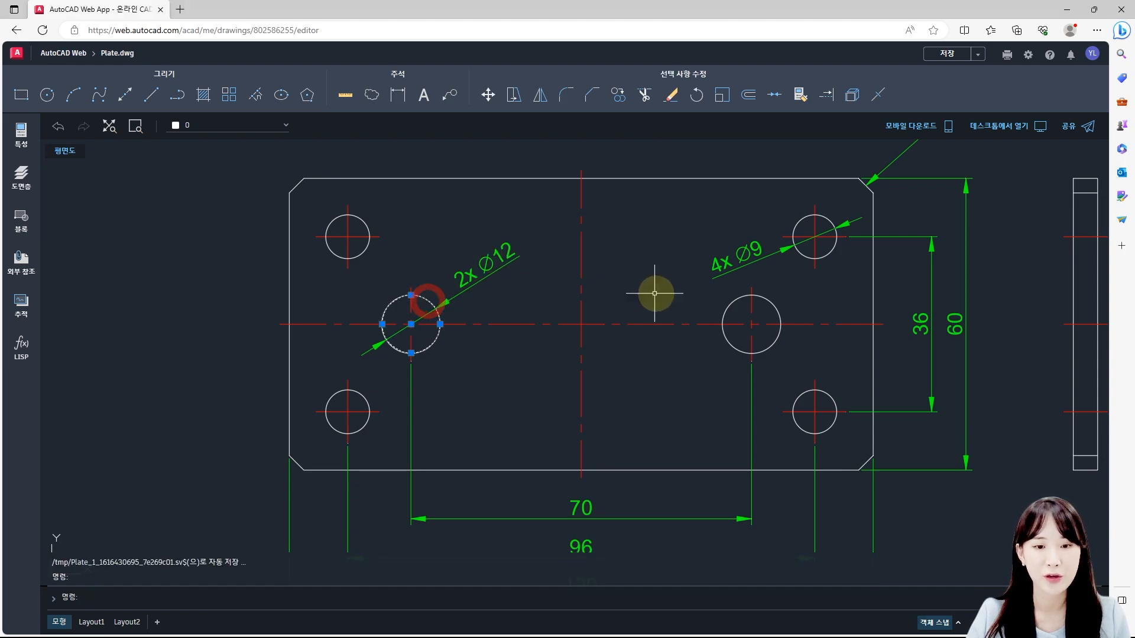
left_click(729, 313)
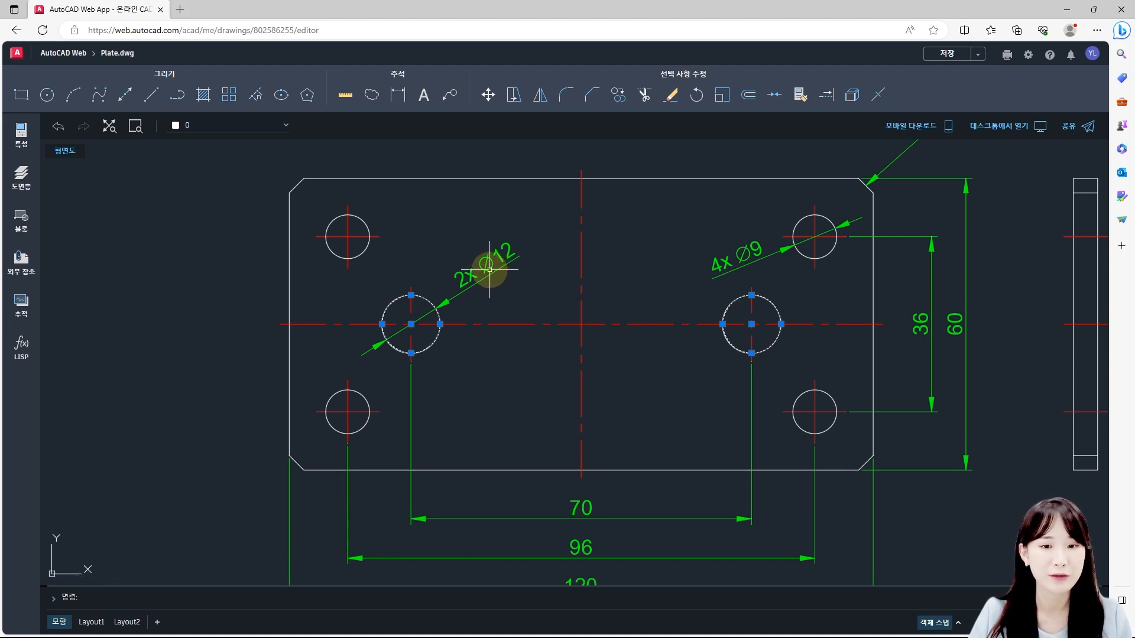
key("Escape")
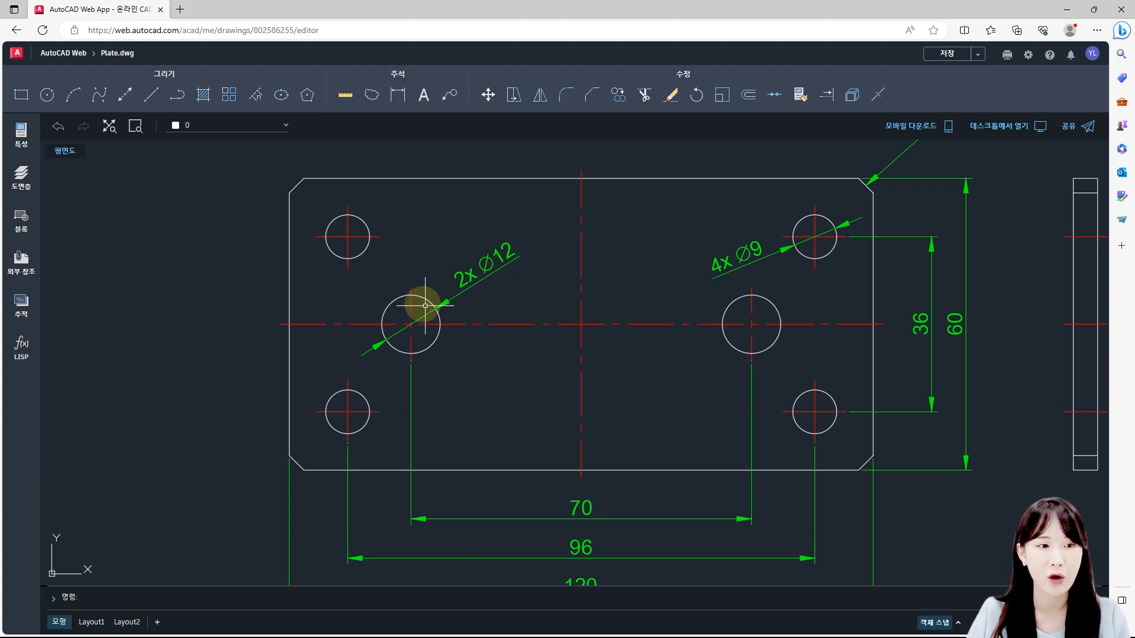
Show the object properties and set the diameter of the plate's left 12 mm hole to 16
left_click(32, 141)
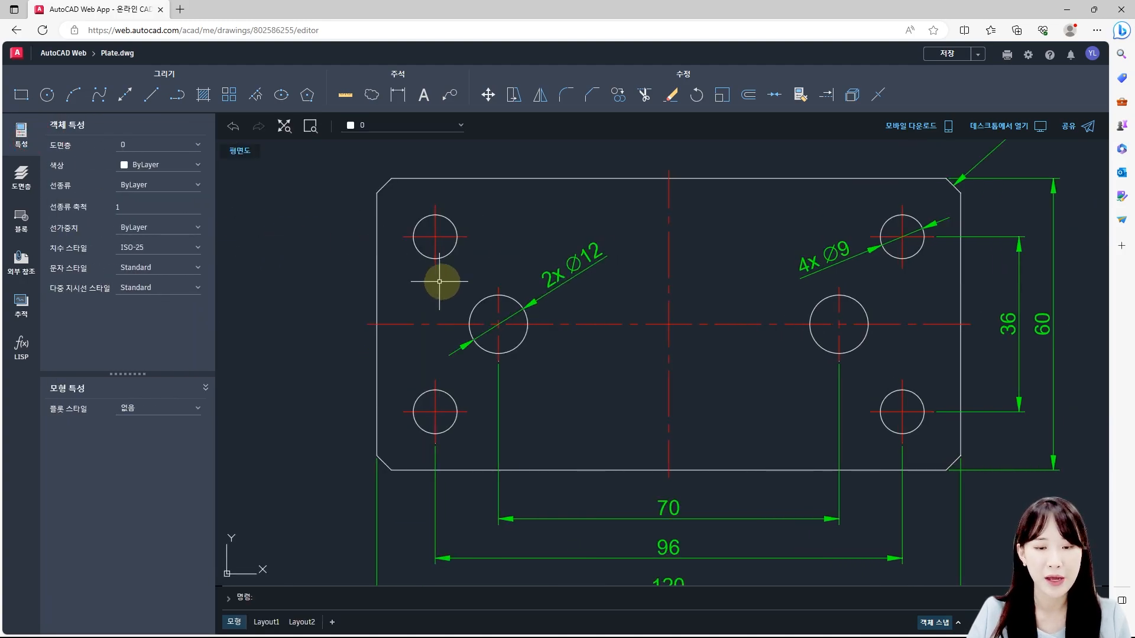
left_click(511, 298)
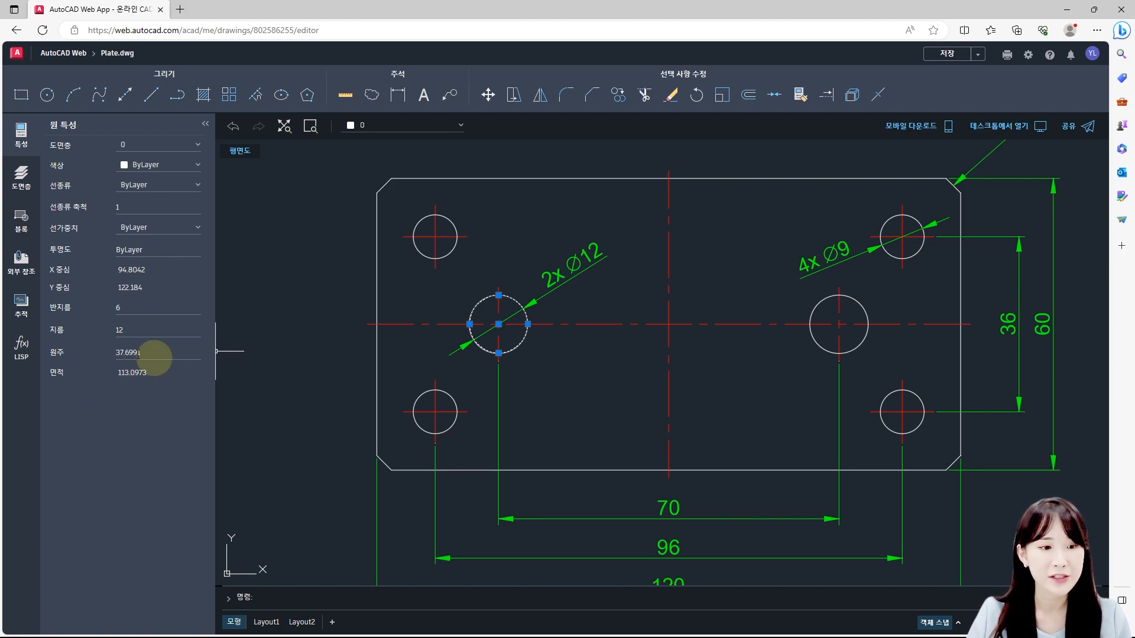
left_click(114, 328)
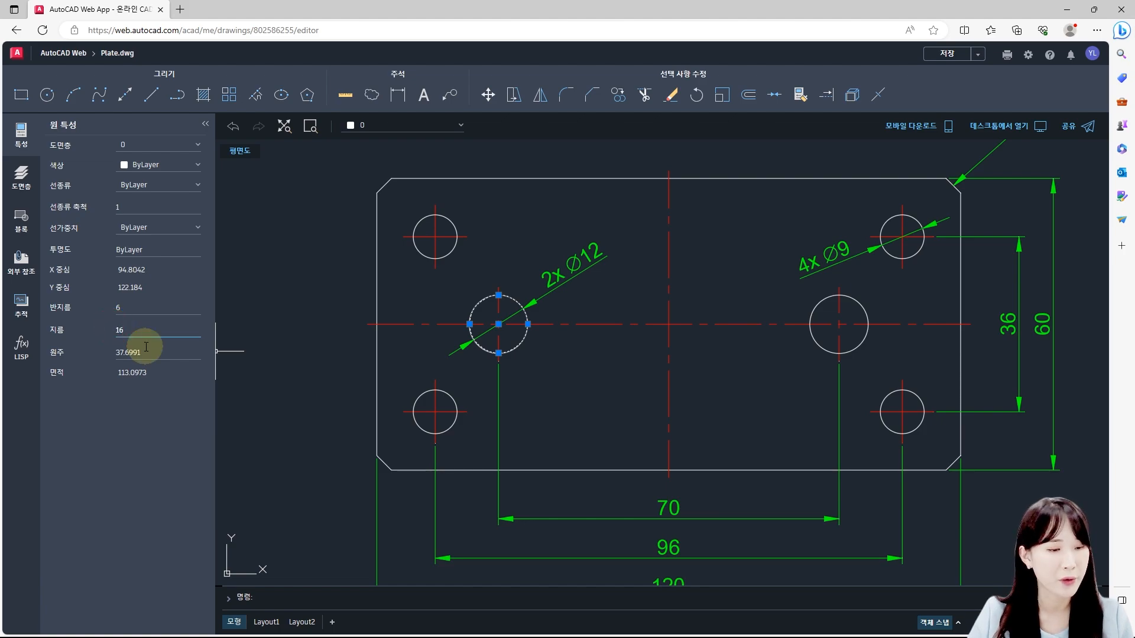
type("16")
key("Return")
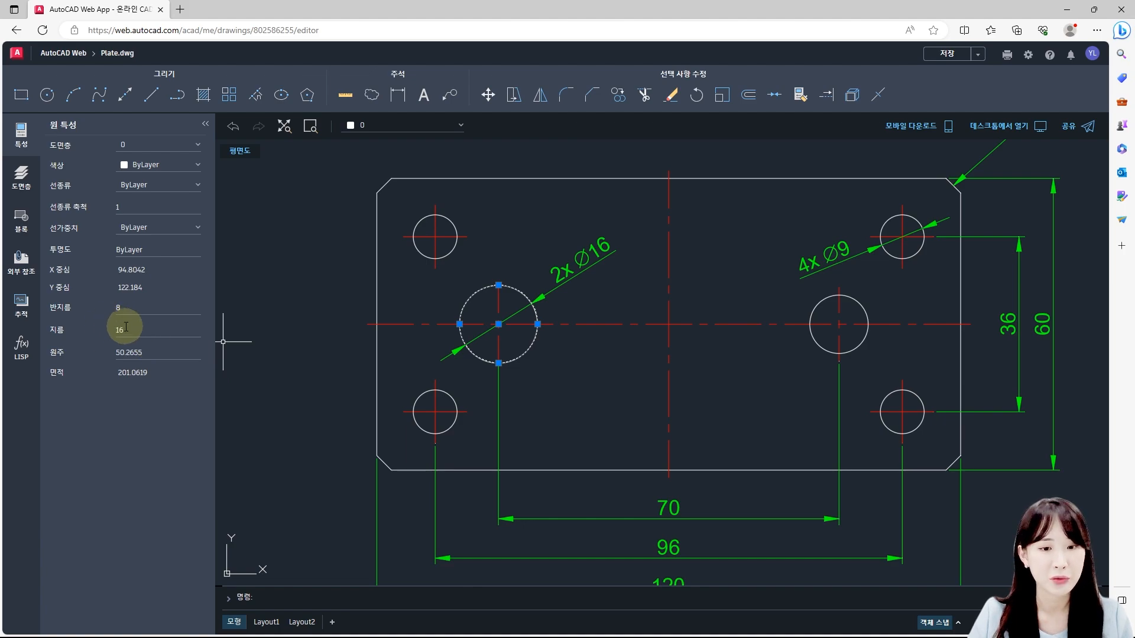
key("Escape")
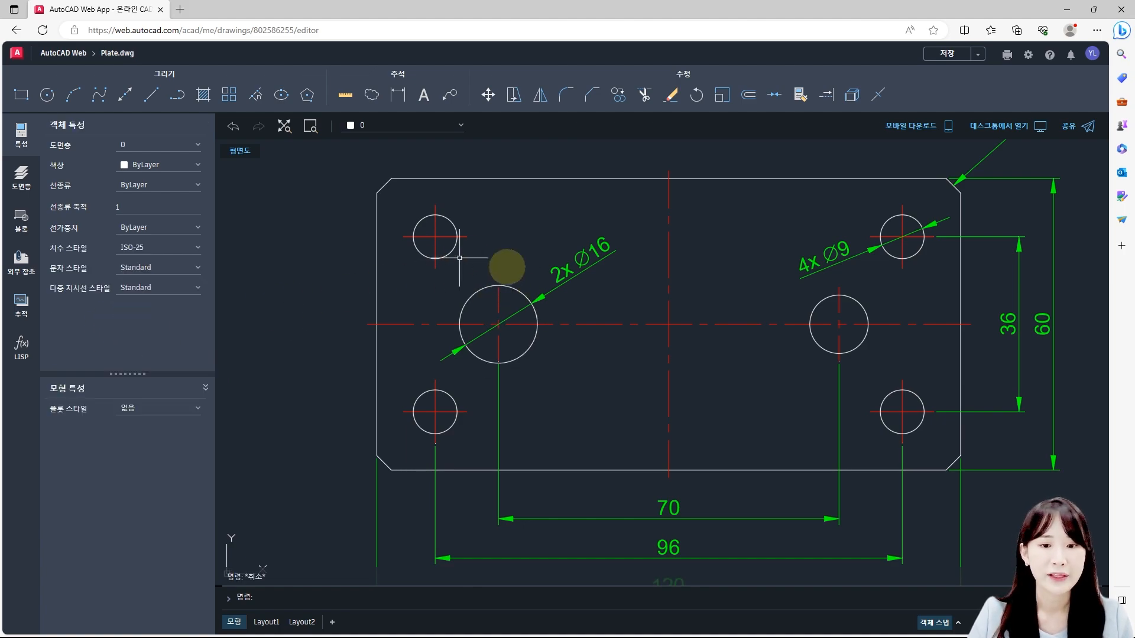
Place a sample aligned dimension about 15.4 mm long in the empty area above the plate's upper edge
scroll(521, 292, "up", 3)
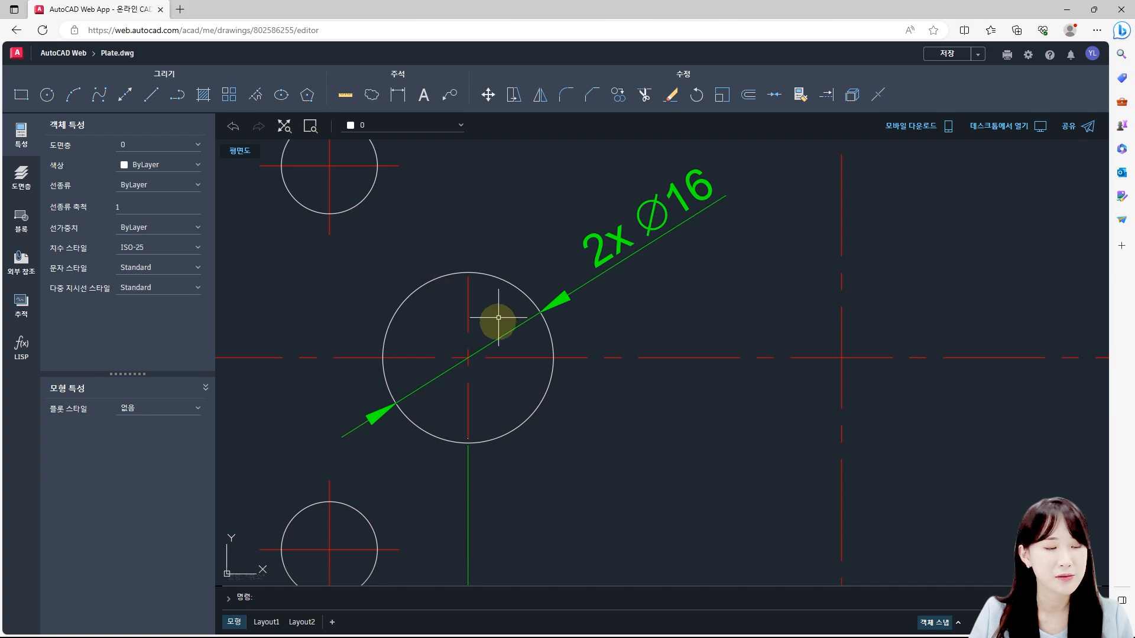
scroll(490, 324, "down", 1)
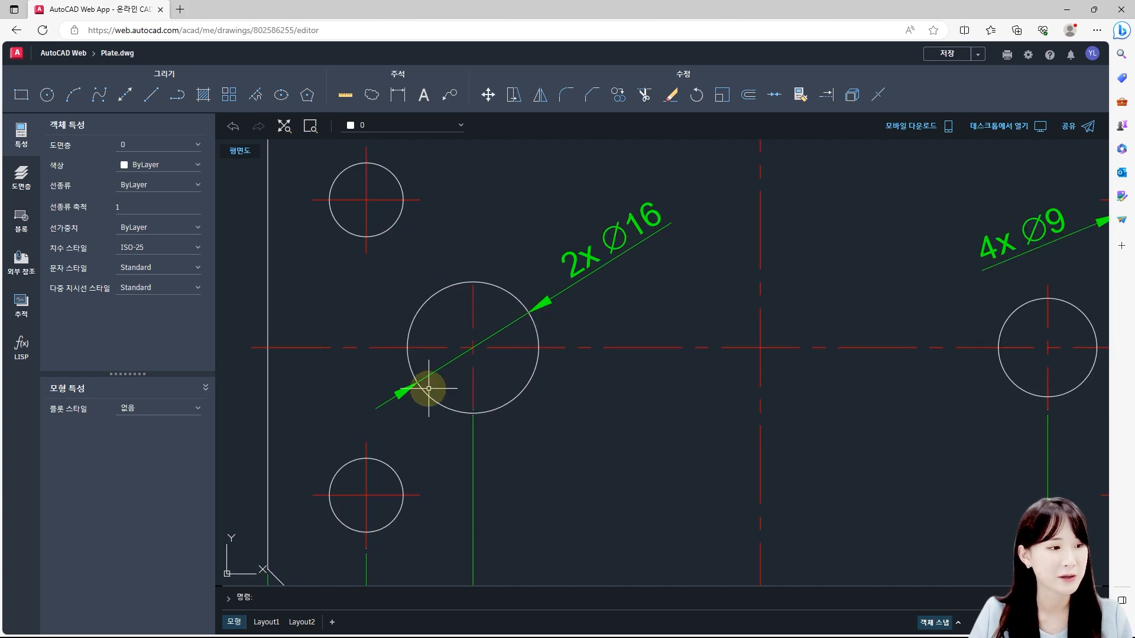
scroll(453, 400, "down", 1)
scroll(527, 262, "down", 1)
mouse_move(529, 261)
middle_mouse_down()
mouse_move(492, 350)
mouse_move(468, 344)
middle_mouse_up()
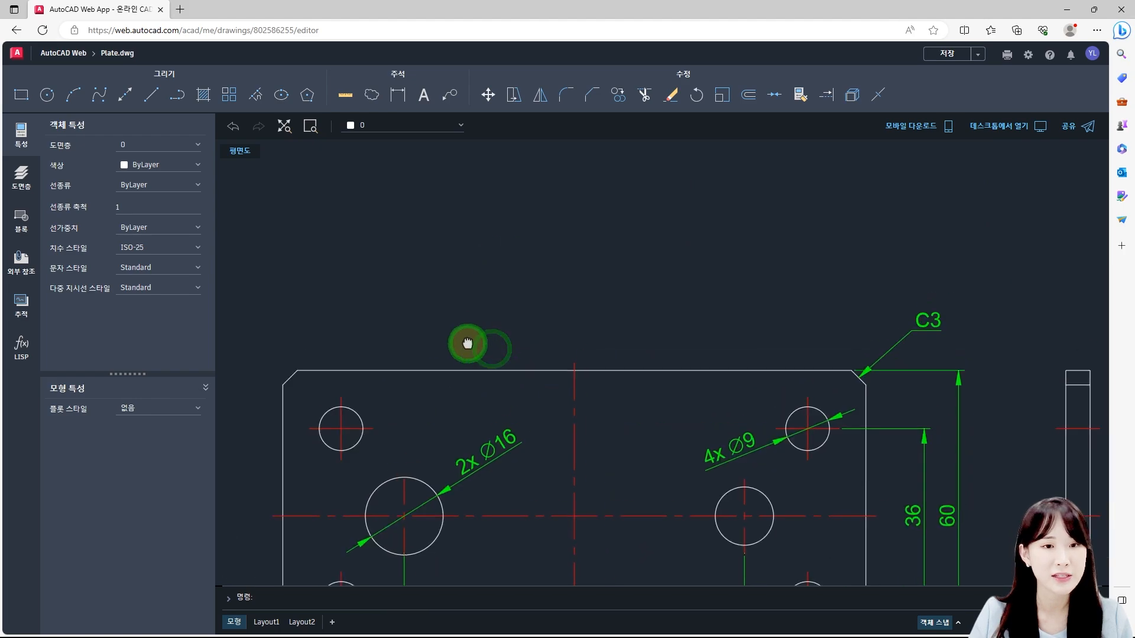
left_click(395, 97)
left_click(455, 257)
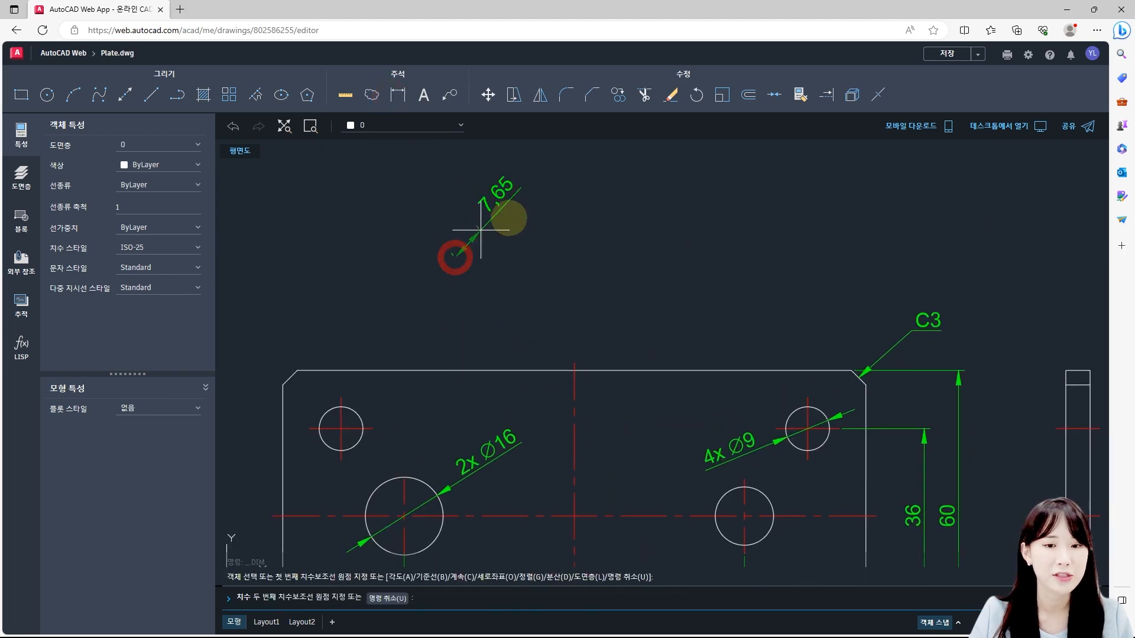
left_click(514, 213)
left_click(516, 261)
key("Escape")
key("Escape")
Examine the sample dimension's definition points, compare them with the left hole's diameter dimension, and check the layer list for Defpoints
scroll(496, 250, "up", 5)
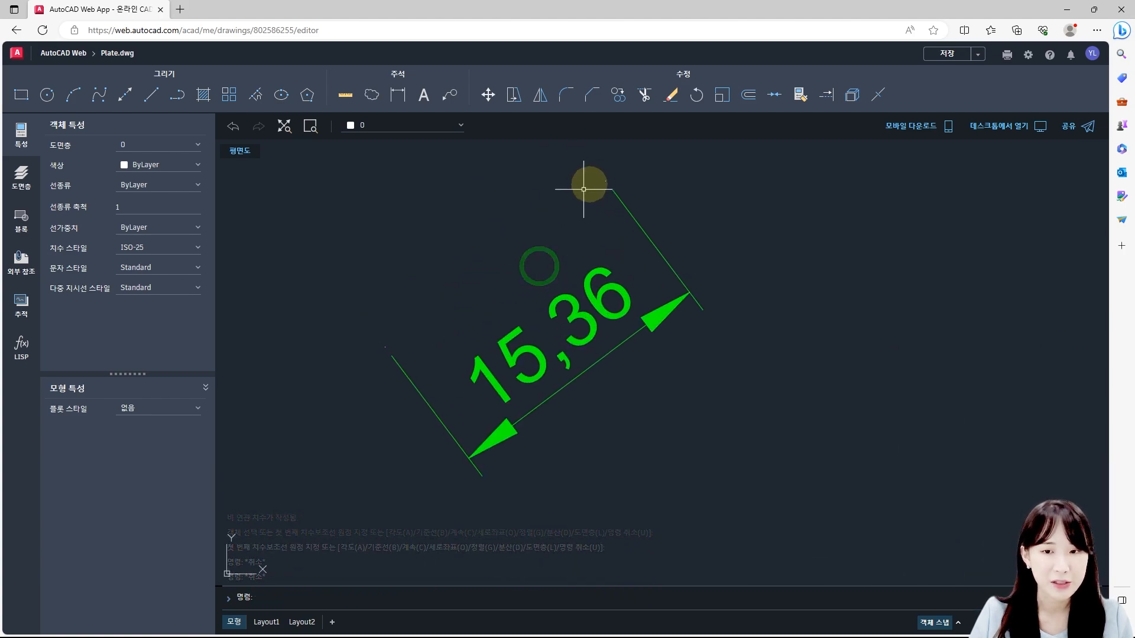
scroll(581, 193, "up", 1)
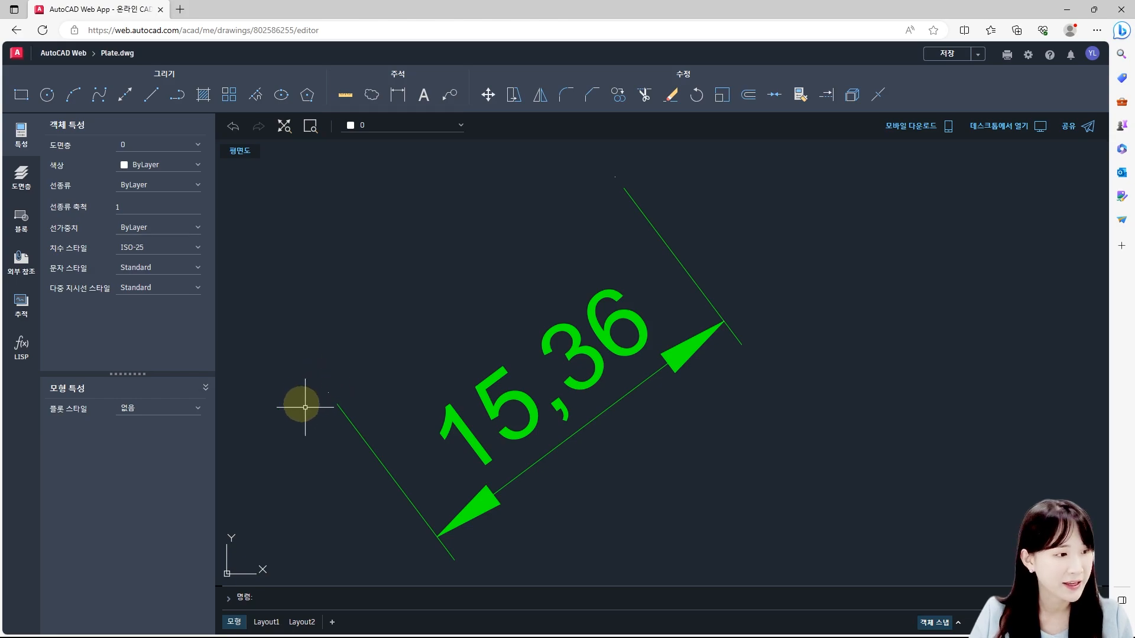
middle_click_drag(450, 321, 517, 316)
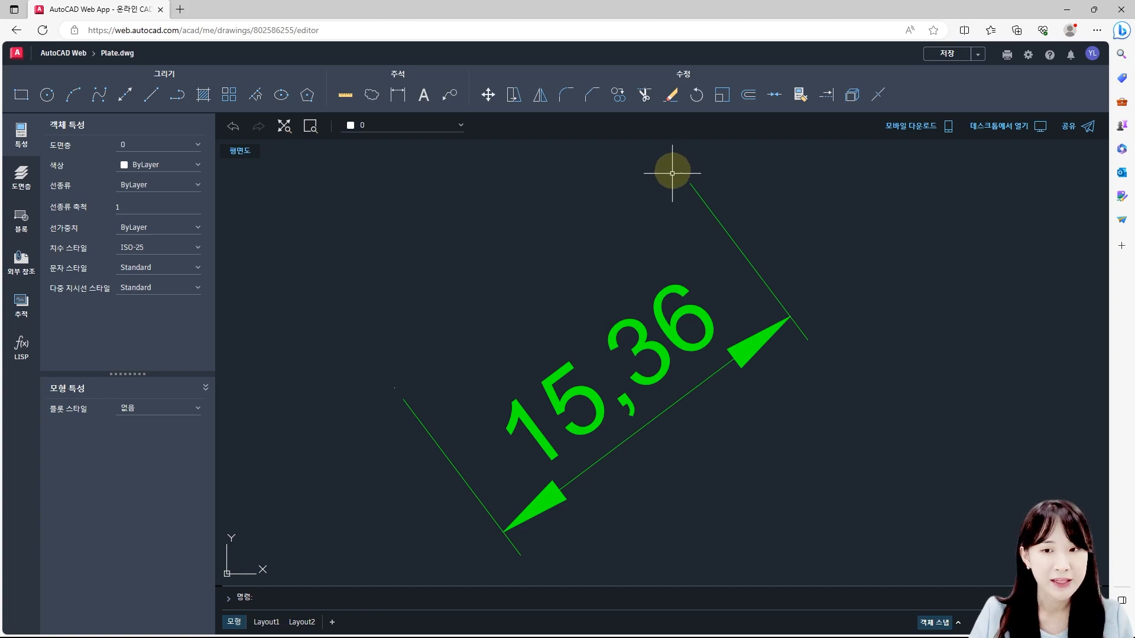
scroll(556, 303, "down", 6)
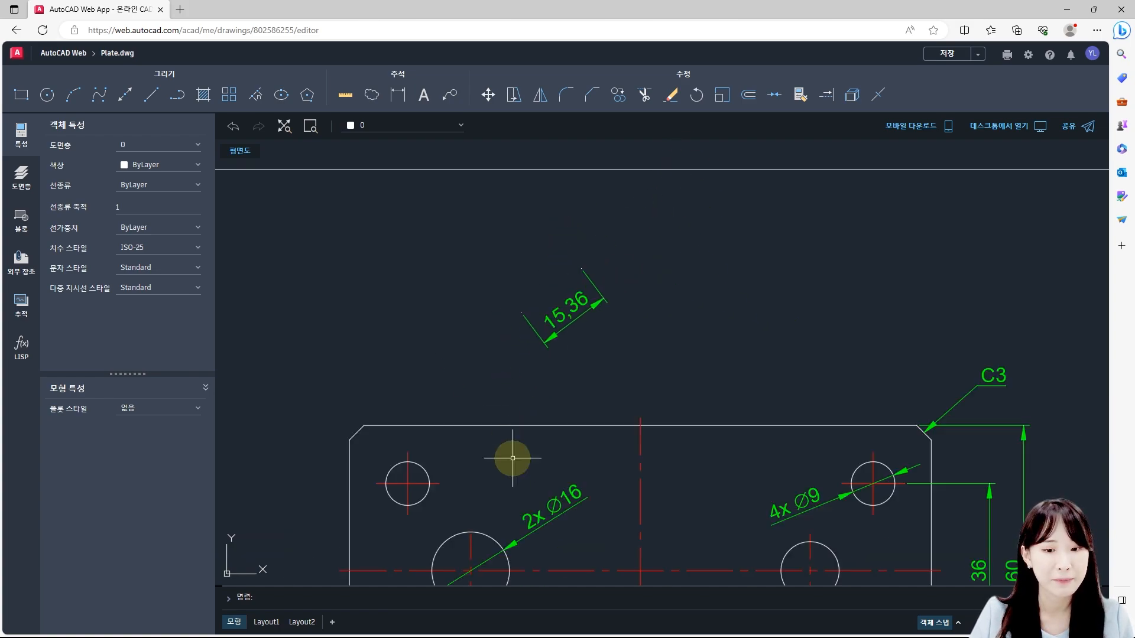
middle_click_drag(512, 453, 545, 291)
scroll(463, 436, "up", 2)
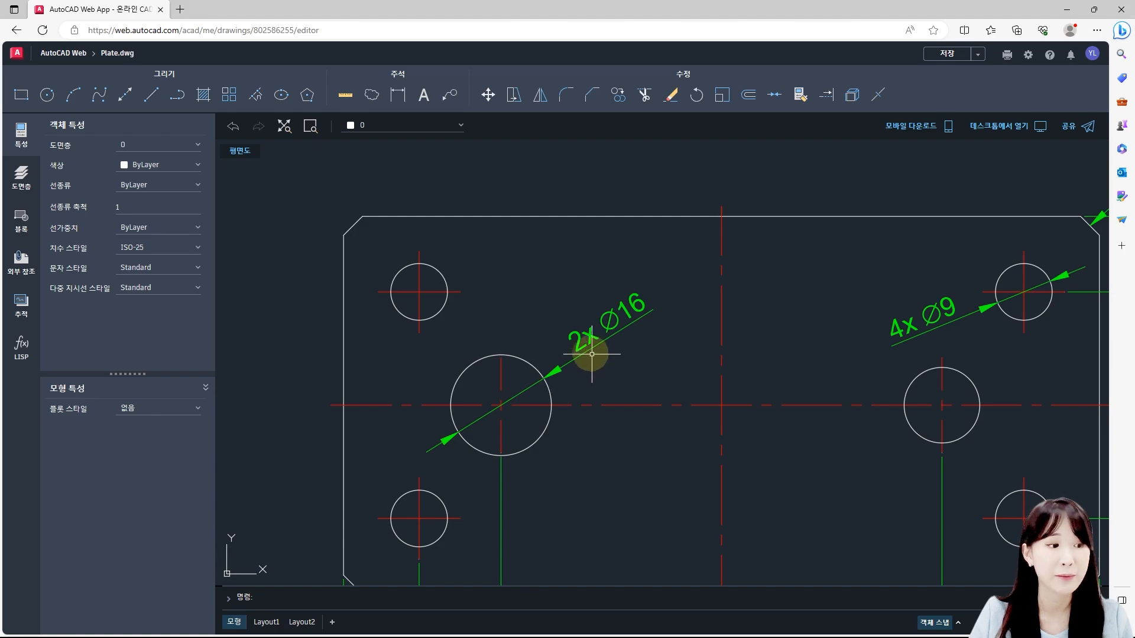
middle_click_drag(539, 249, 525, 400)
middle_click_drag(523, 250, 514, 325)
scroll(580, 265, "down", 7)
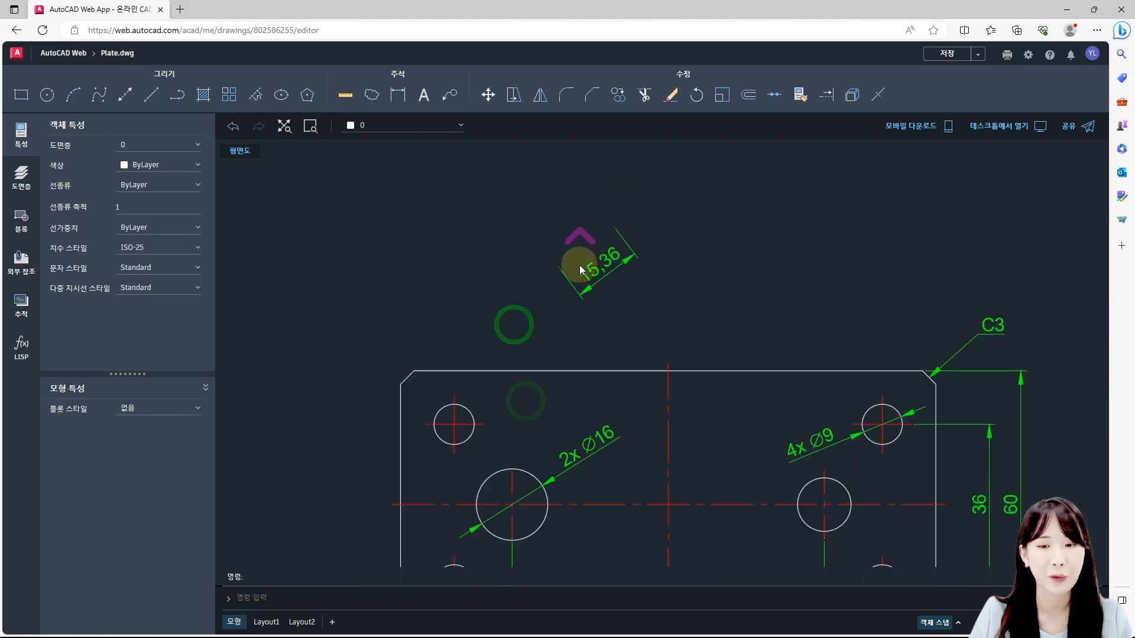
scroll(583, 192, "up", 9)
scroll(577, 177, "up", 3)
middle_click_drag(577, 191, 530, 434)
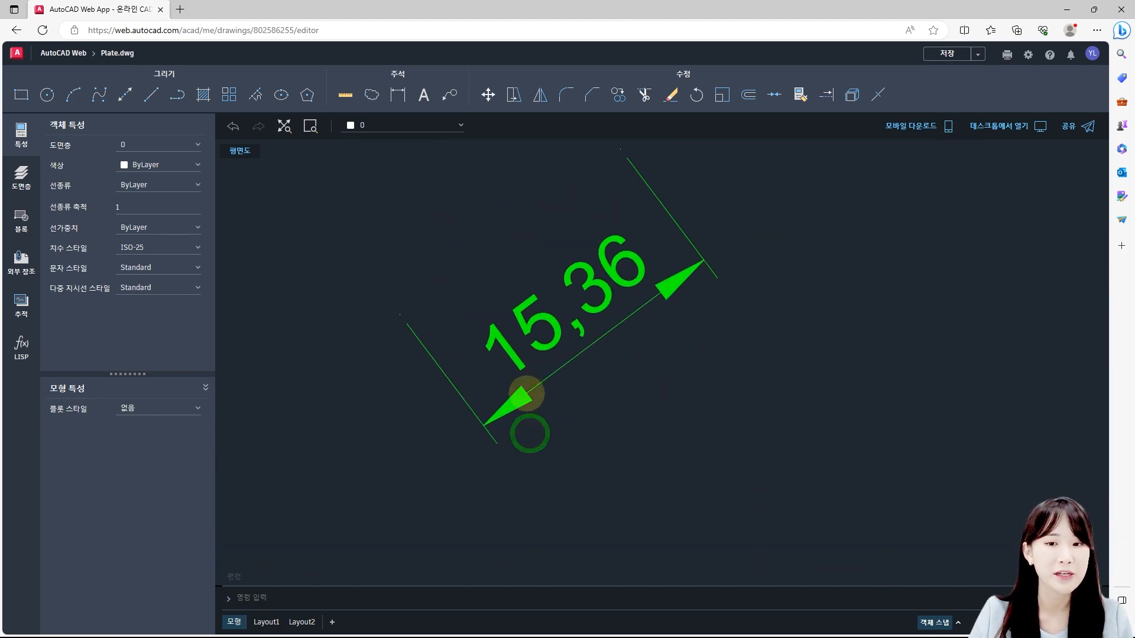
middle_click_drag(486, 177, 513, 264)
left_click(452, 126)
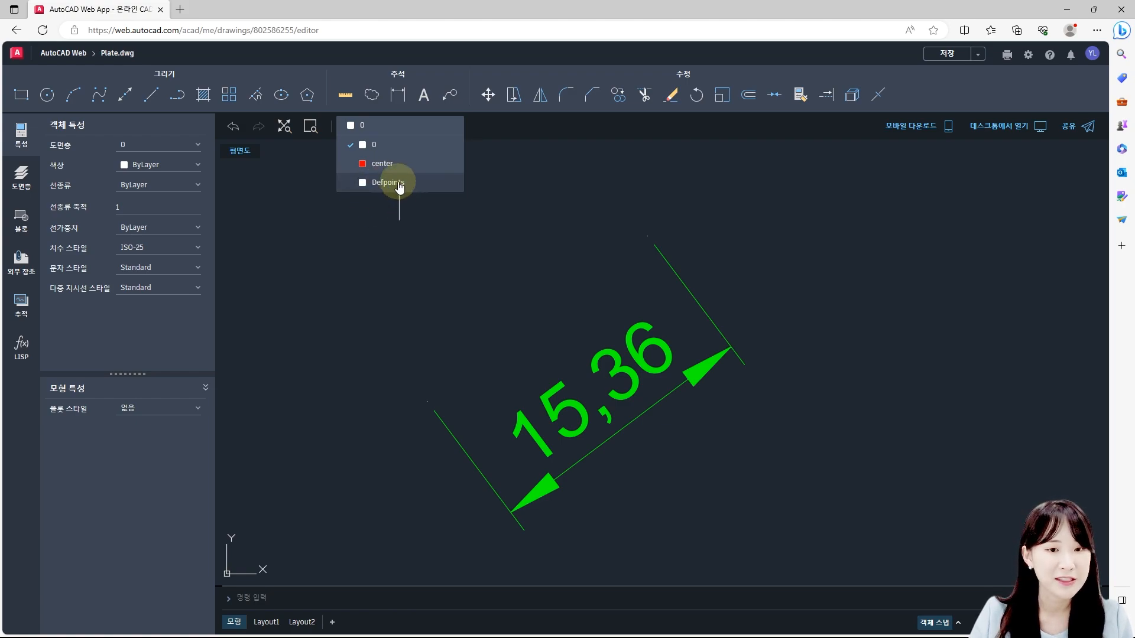
scroll(555, 272, "down", 1)
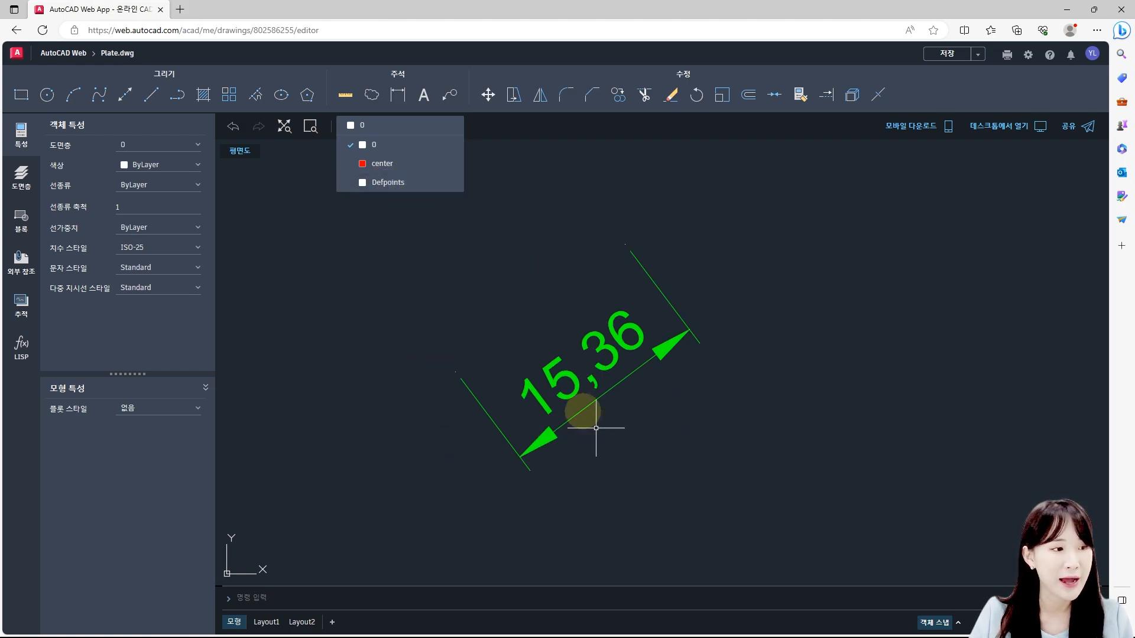
scroll(629, 243, "up", 3)
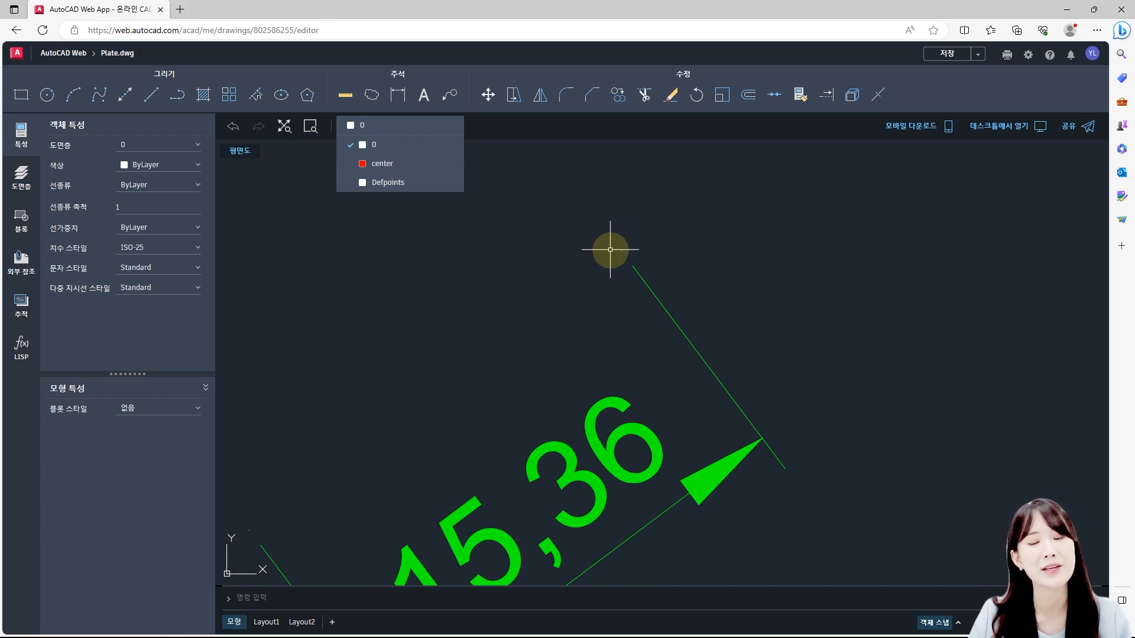
Delete the sample aligned dimension above the plate
scroll(605, 228, "down", 1)
scroll(603, 228, "down", 2)
left_click(662, 368)
left_click(554, 297)
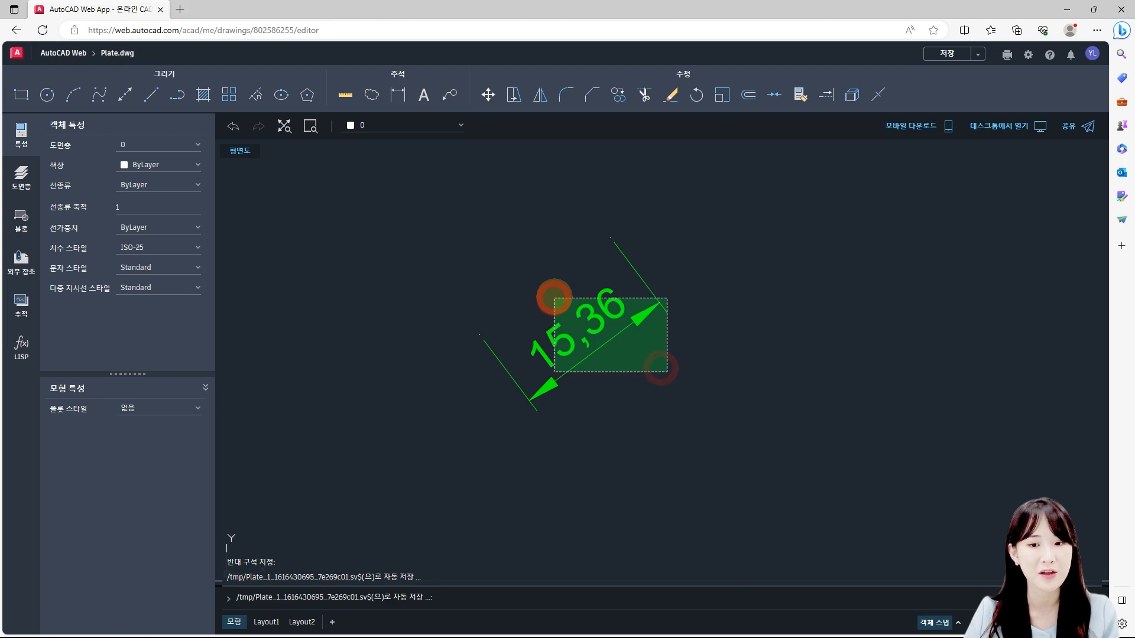
key("Delete")
Set the diameter of the plate's right 12 mm hole to 16 to match the left one
scroll(528, 275, "down", 5)
middle_click_drag(550, 434, 538, 336)
scroll(492, 383, "up", 2)
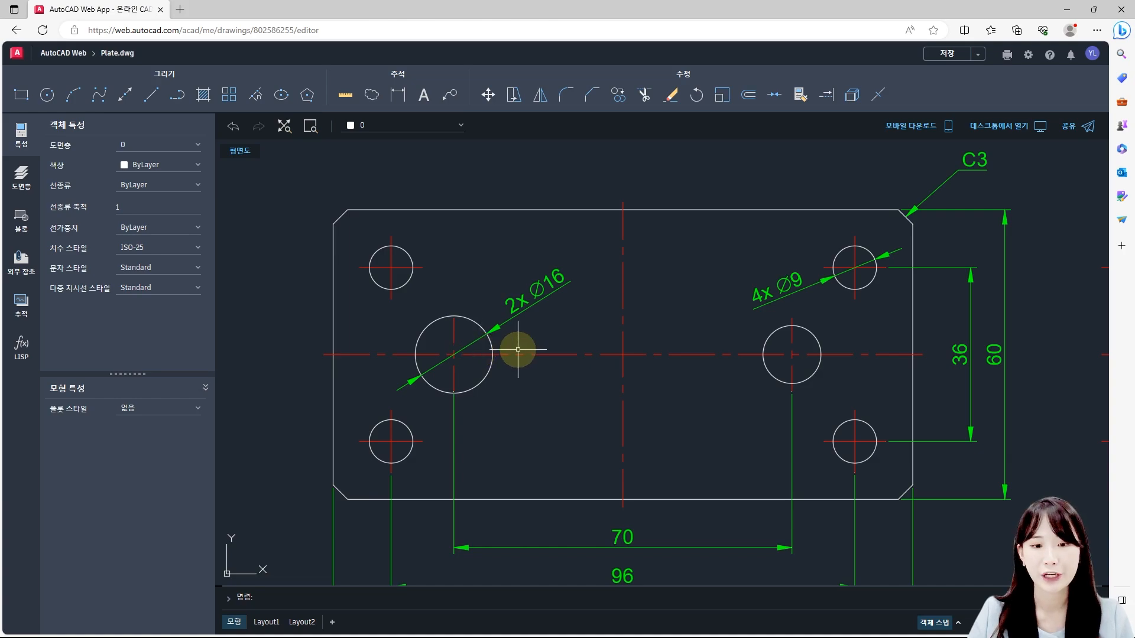
scroll(630, 354, "up", 1)
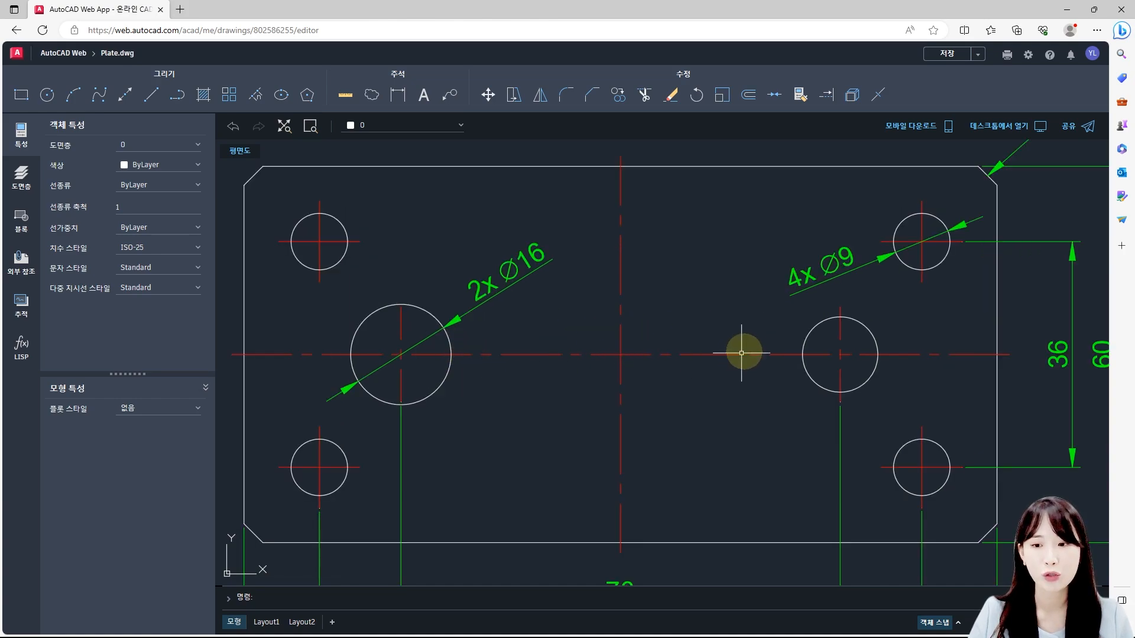
left_click(810, 331)
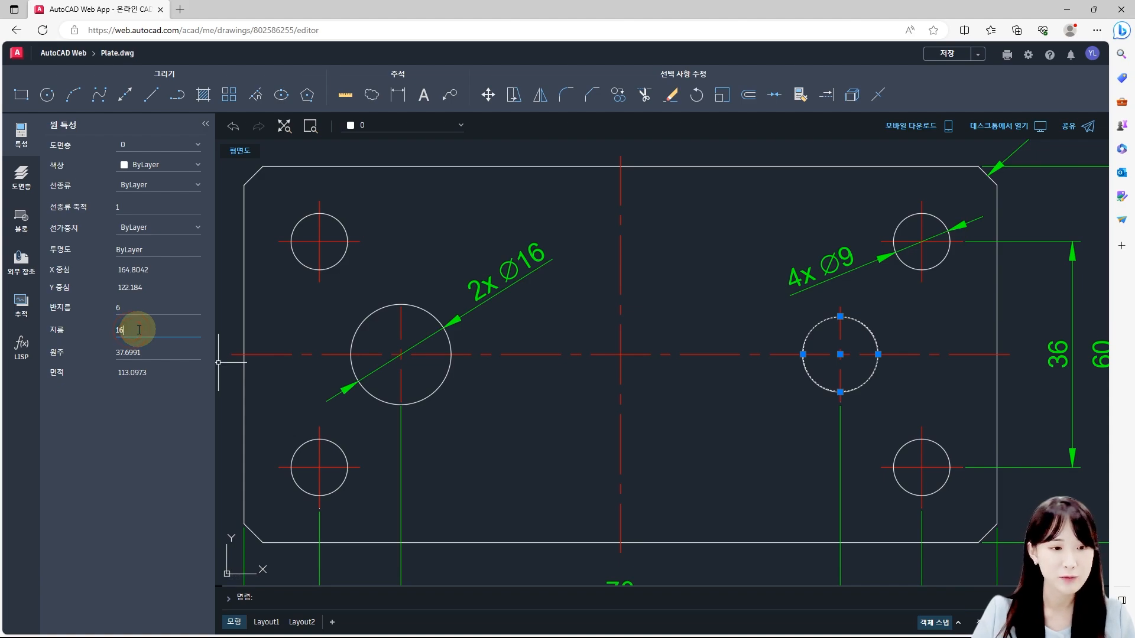
key("Return")
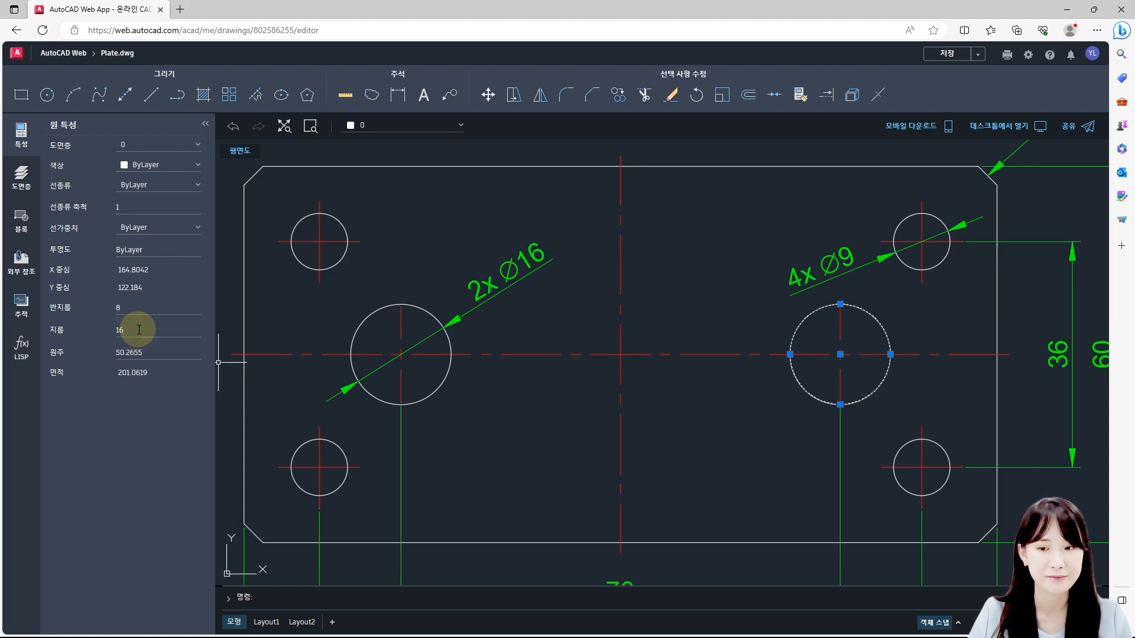
key("Escape")
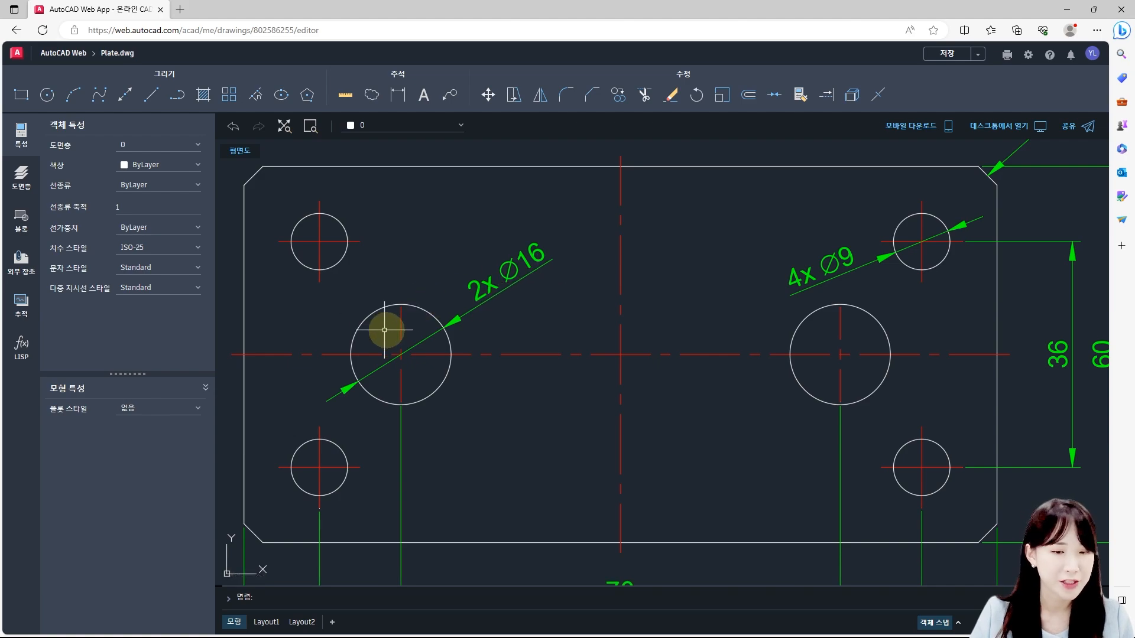
With ortho mode on, stretch the upper end of the left hole's vertical centre line beyond the circle, making it about 17.7 mm long
scroll(388, 335, "up", 3)
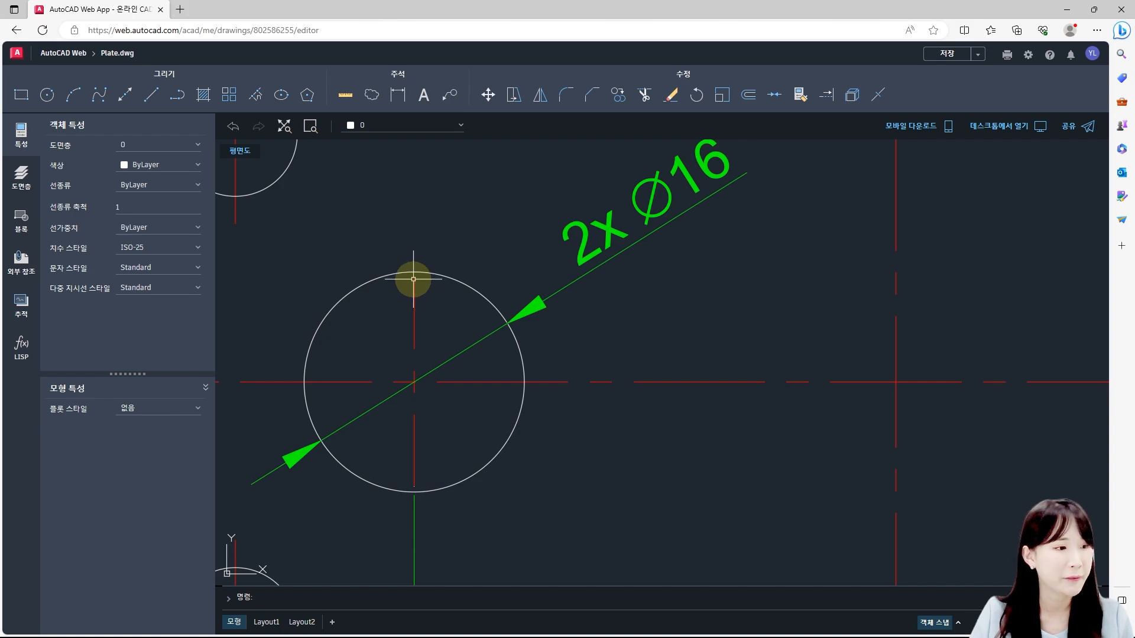
scroll(415, 273, "up", 1)
scroll(416, 278, "up", 1)
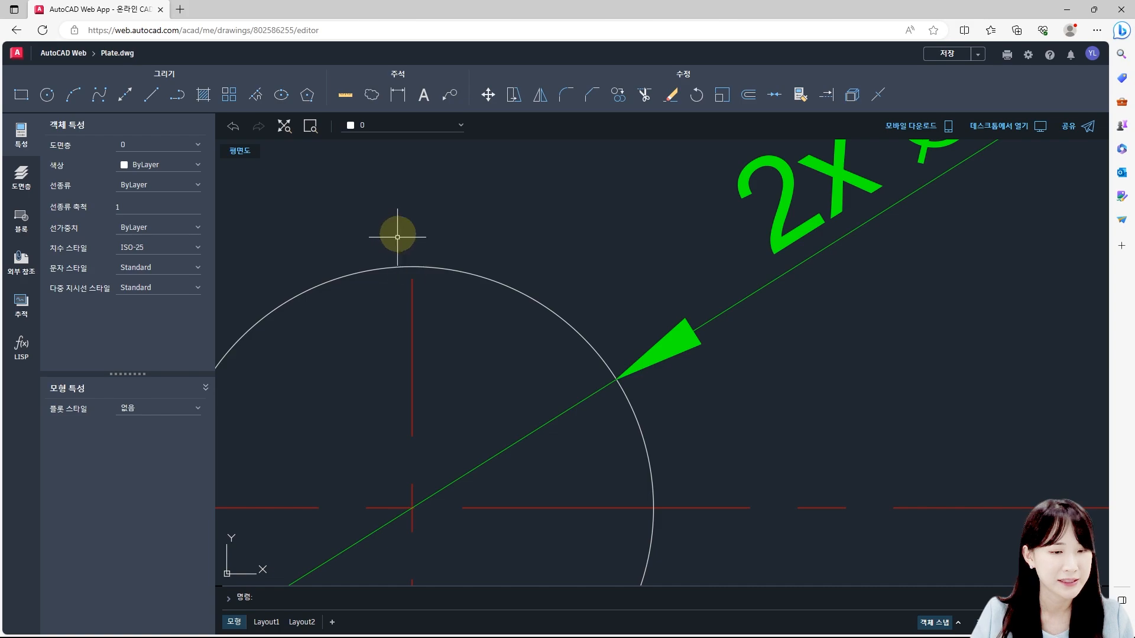
scroll(432, 286, "down", 2)
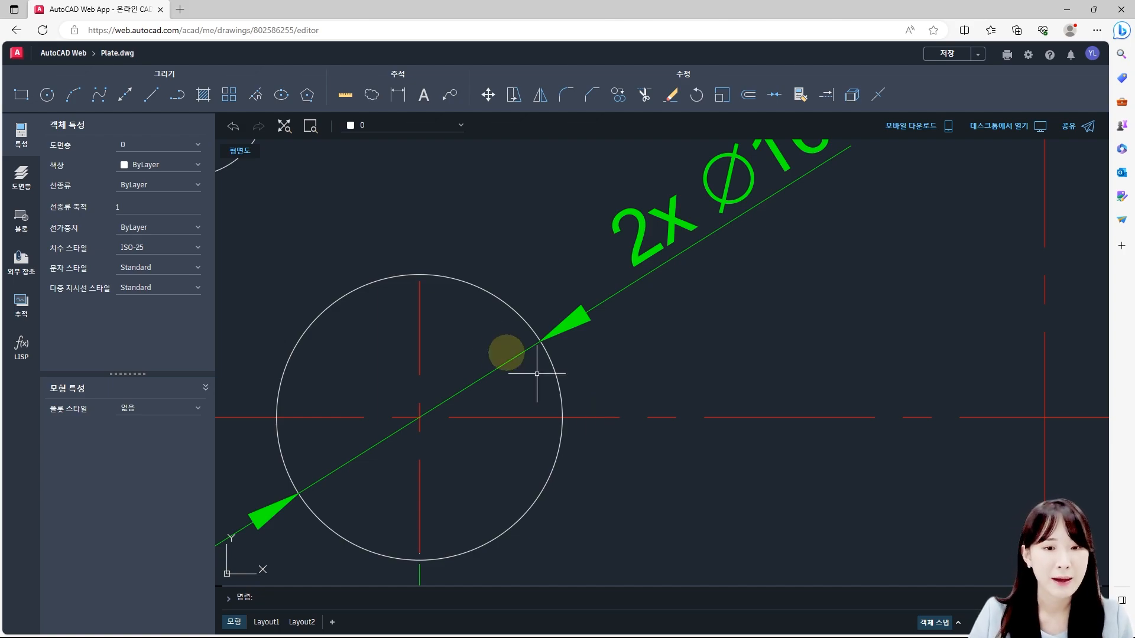
left_click(419, 309)
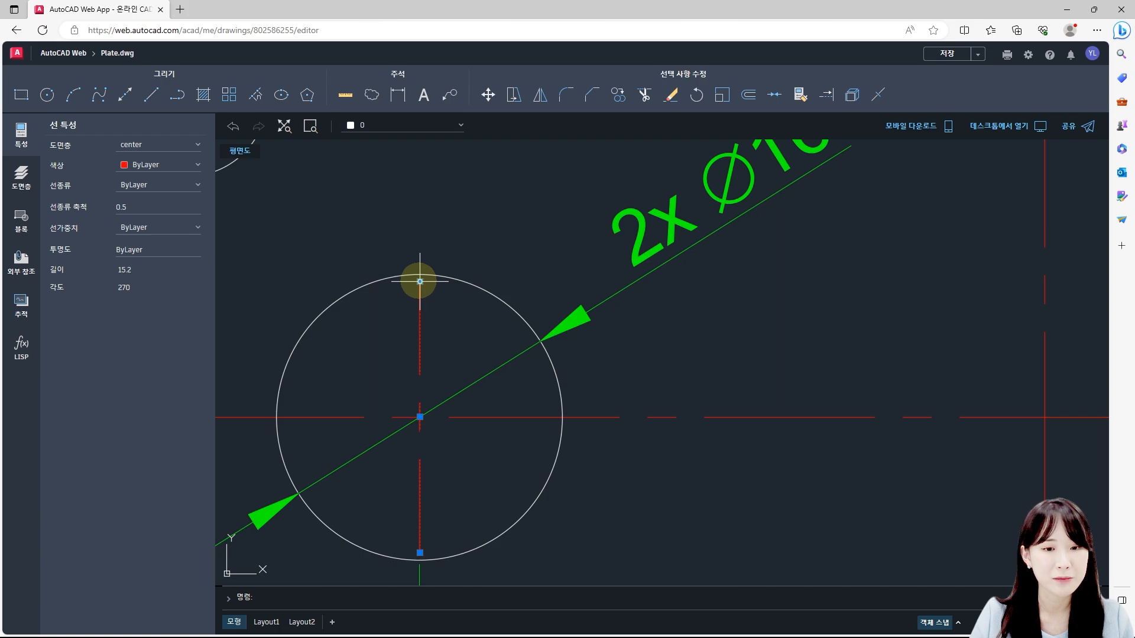
left_click(419, 281)
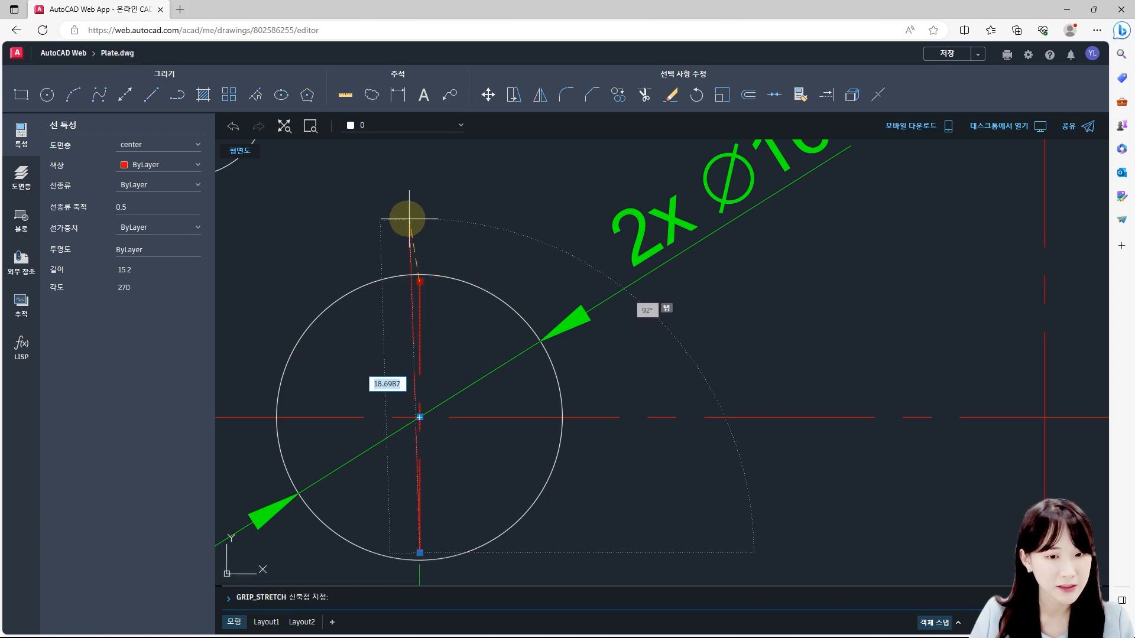
key("F8")
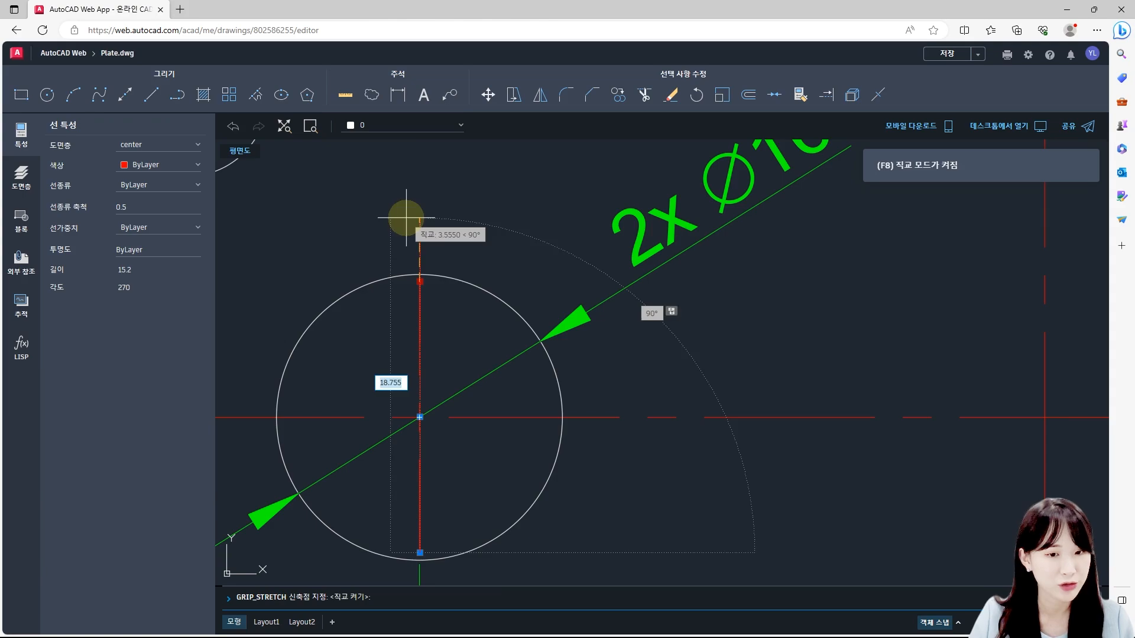
left_click(439, 237)
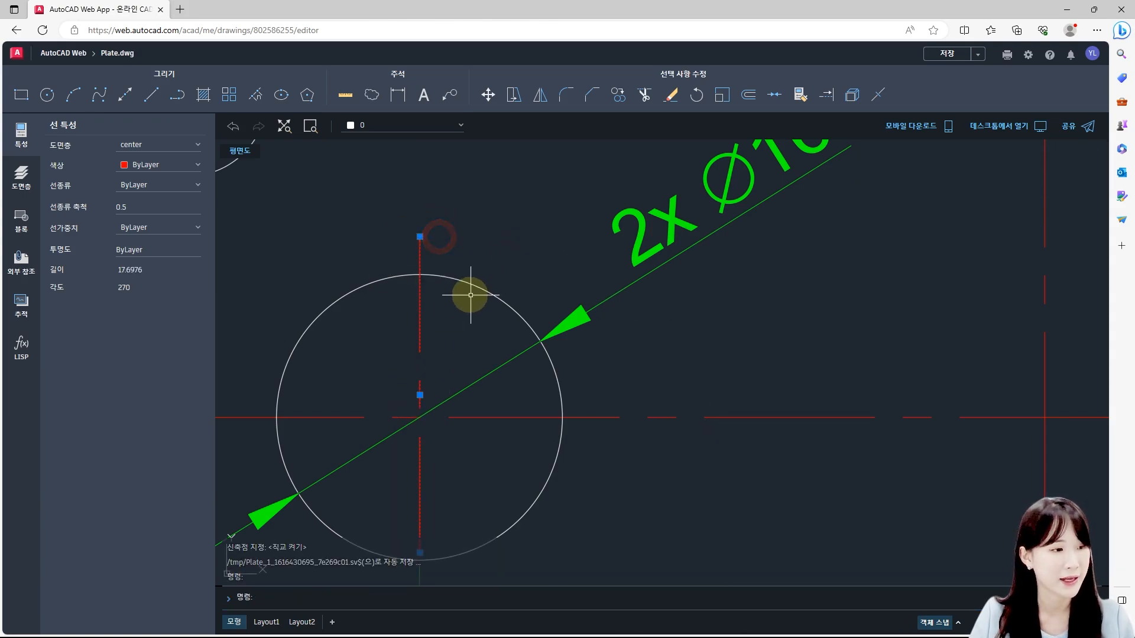
key("Escape")
scroll(490, 276, "down", 1)
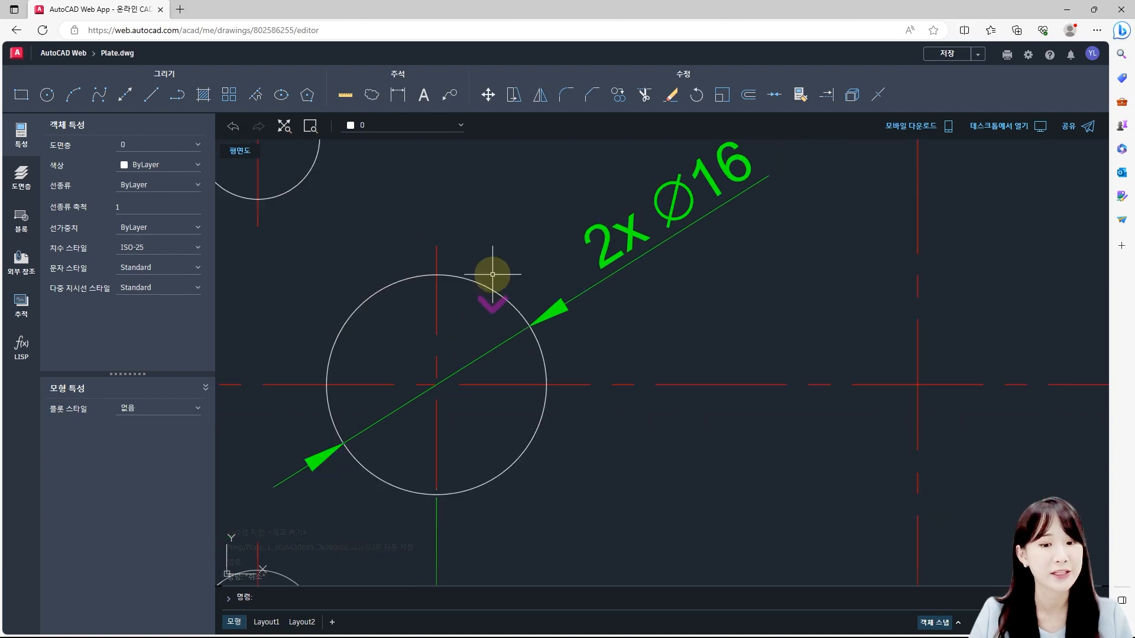
scroll(491, 282, "up", 1)
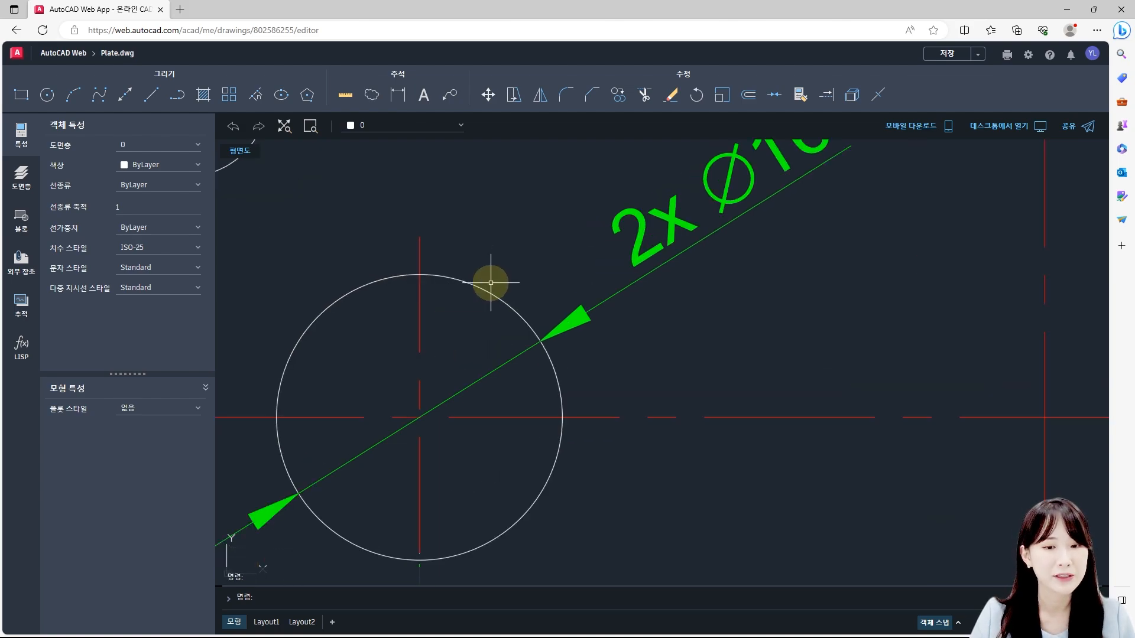
Offset the left hole's circle outward by 3 mm as a temporary boundary for its centre line
middle_click_drag(465, 335, 526, 314)
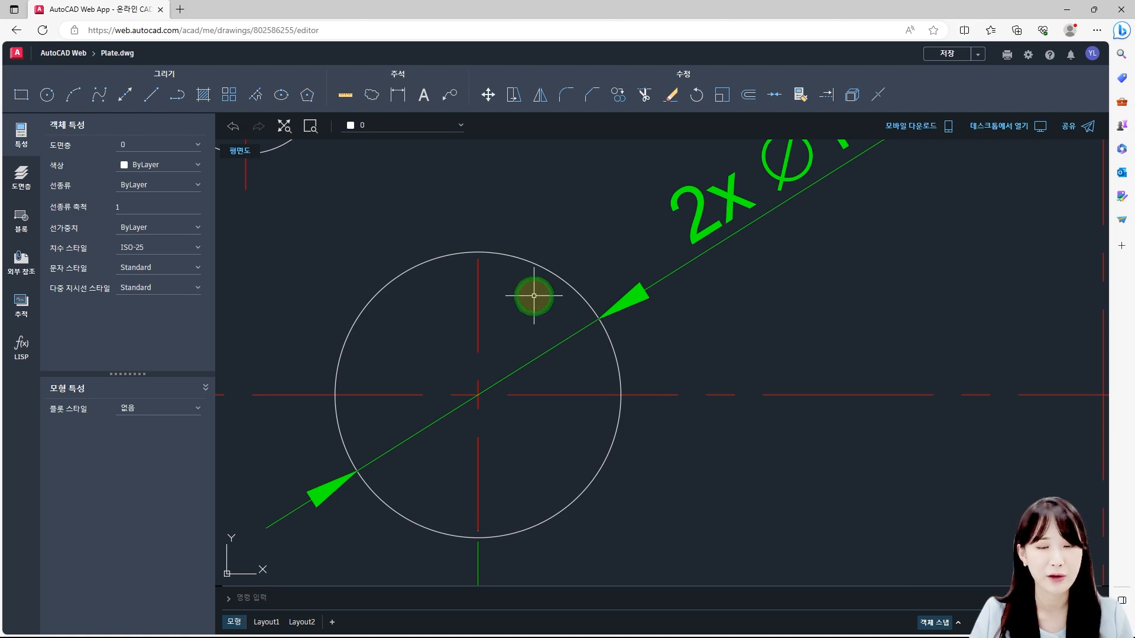
middle_click_drag(533, 295, 547, 286)
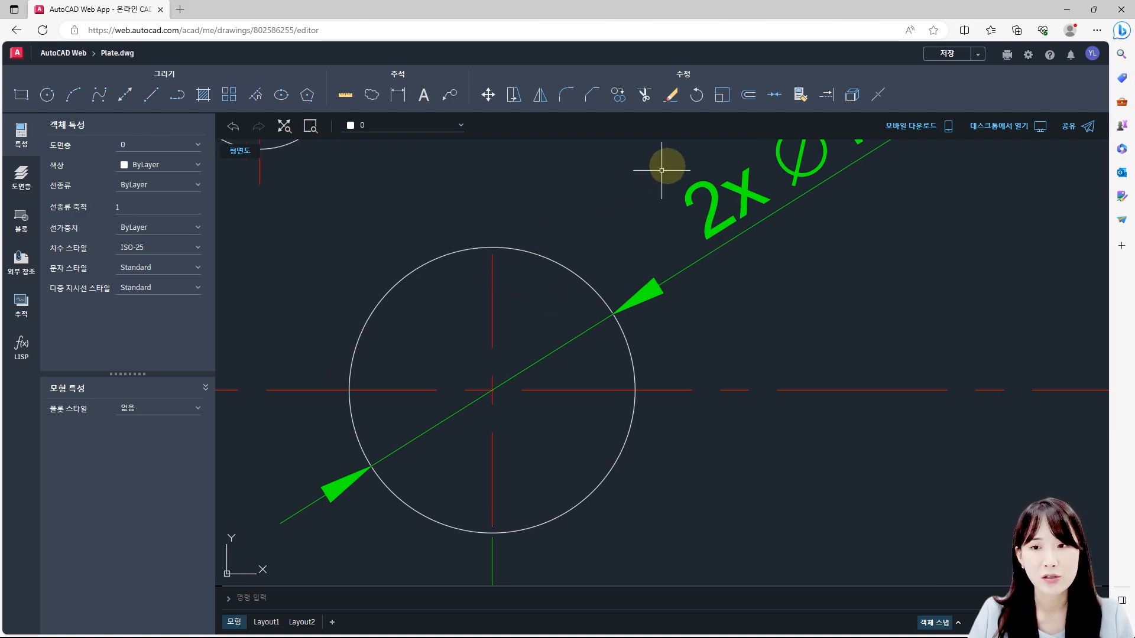
left_click(747, 97)
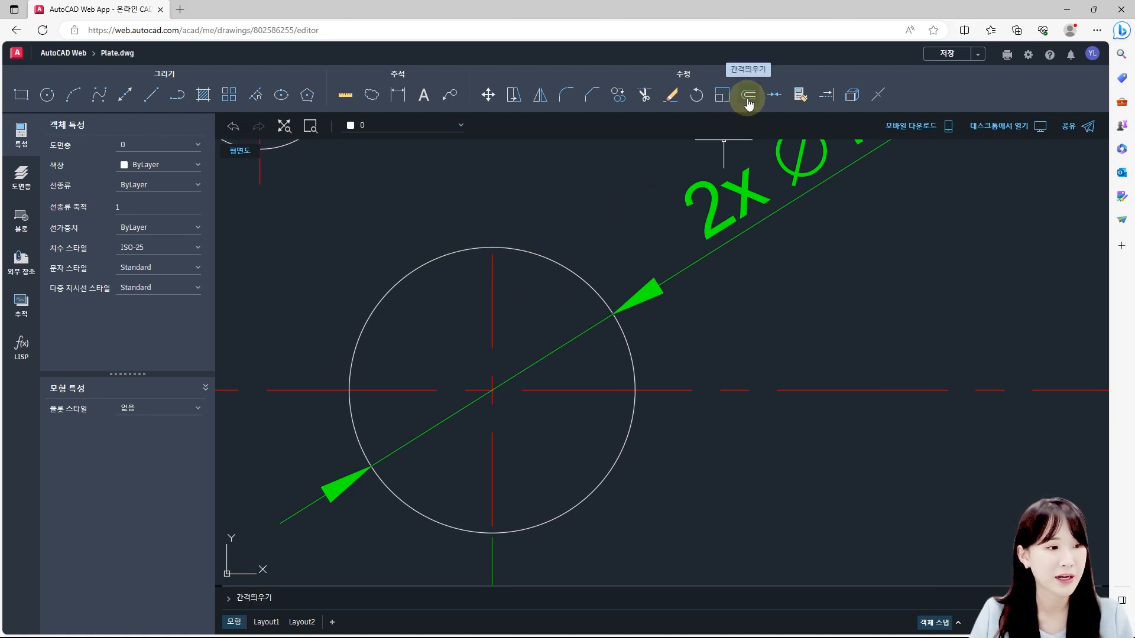
left_click(747, 101)
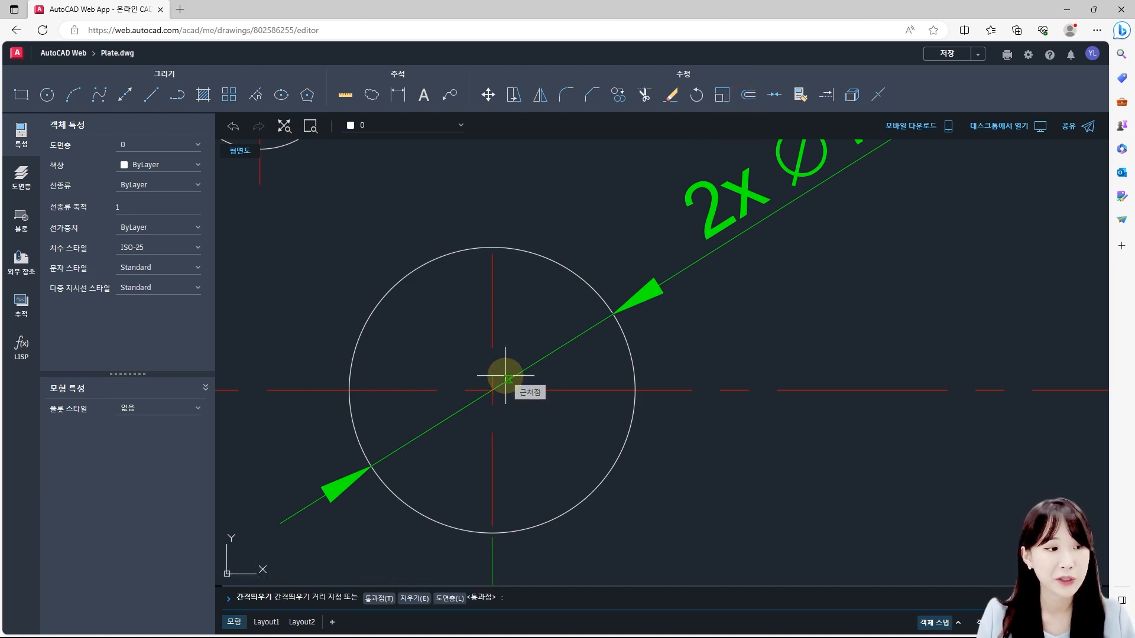
type("3")
key("Return")
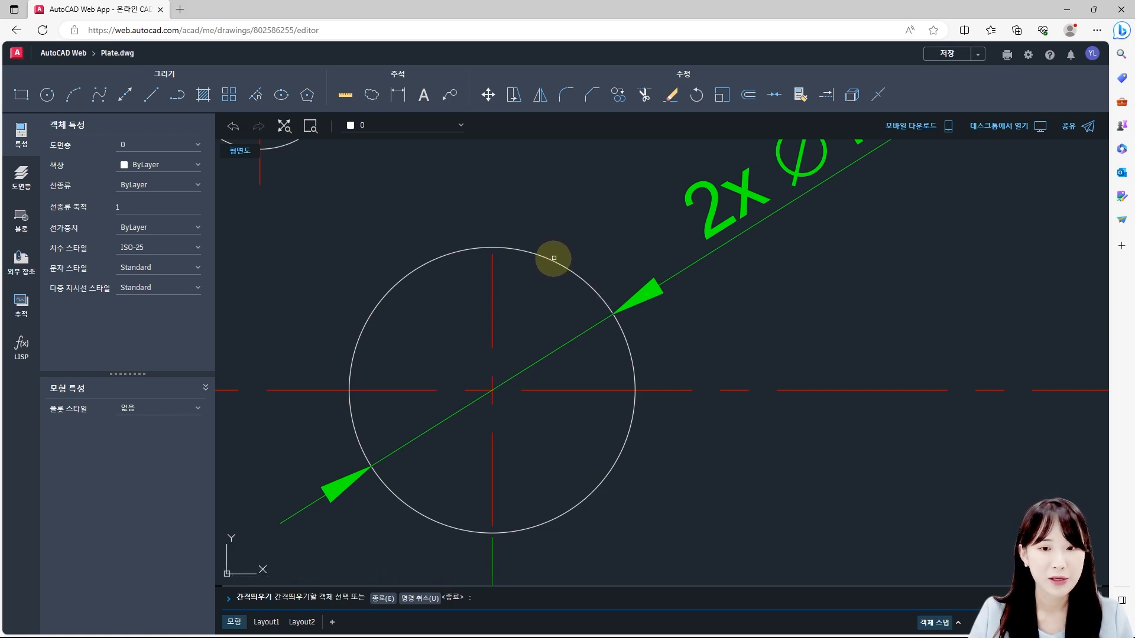
left_click(552, 260)
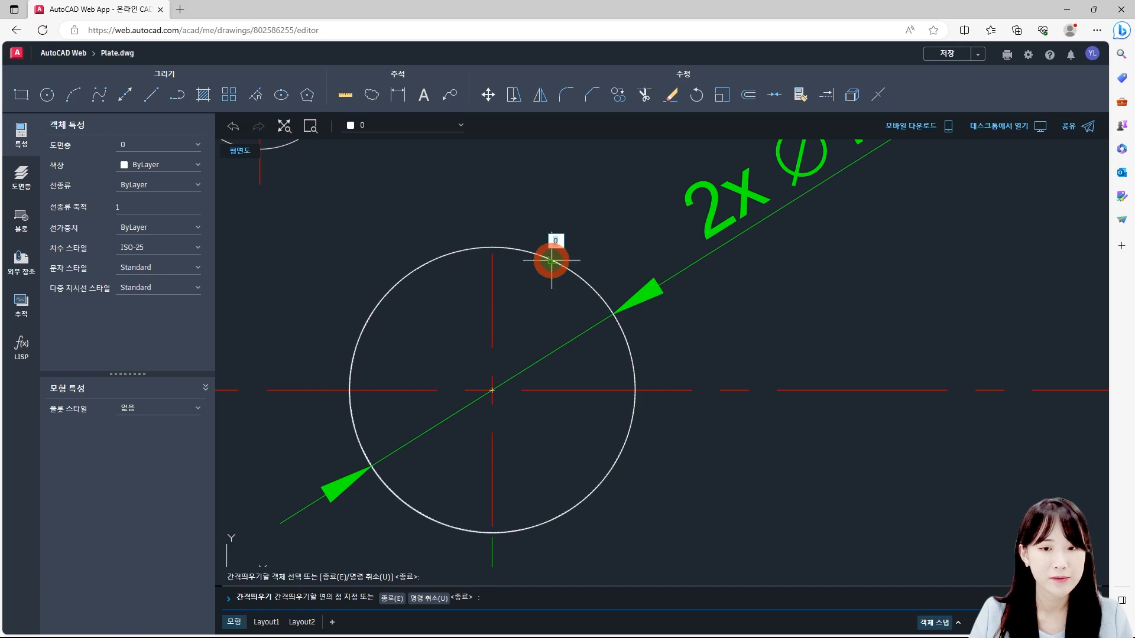
left_click(561, 237)
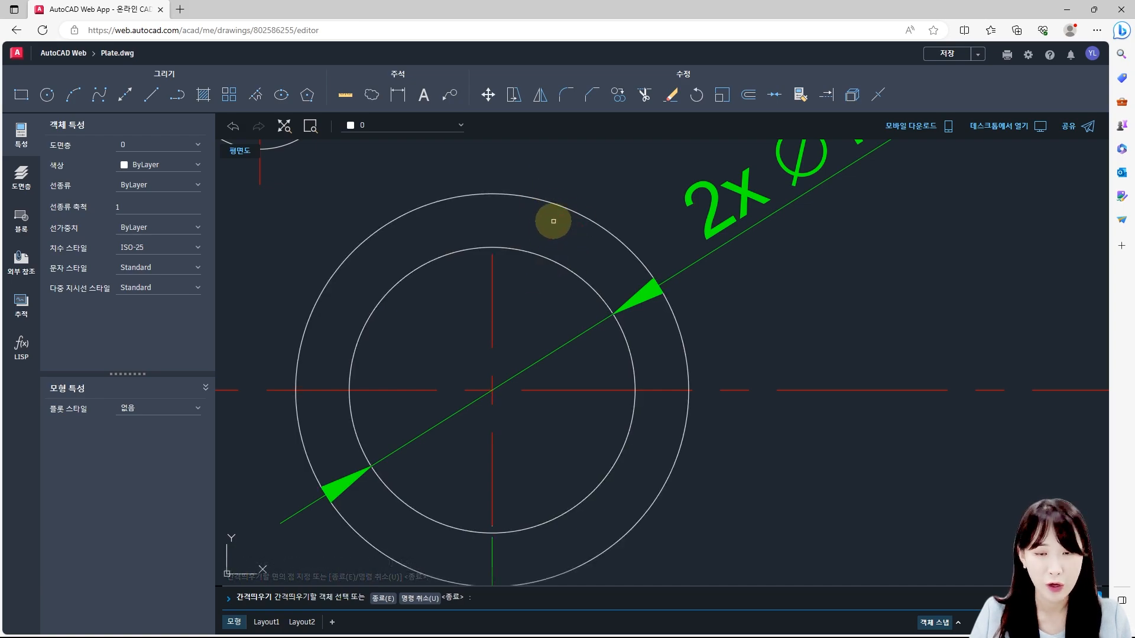
key("Escape")
key("Escape")
key("Escape")
Extend the upper end of the left hole's vertical centre line to the offset circle
middle_click_drag(556, 246, 553, 245)
type("ex")
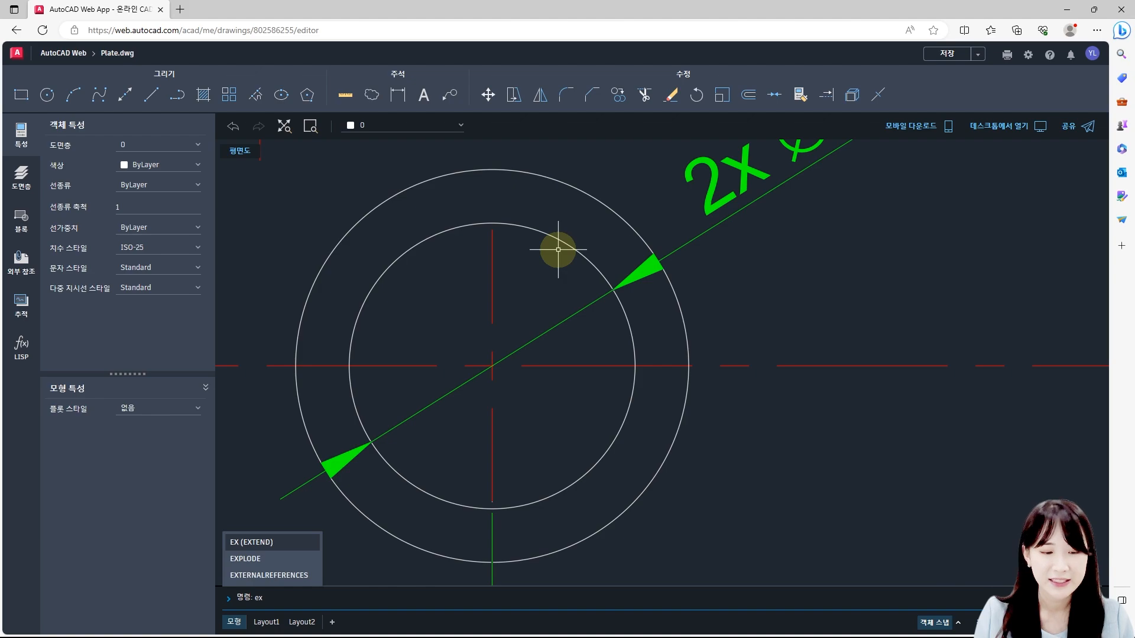
key("Return")
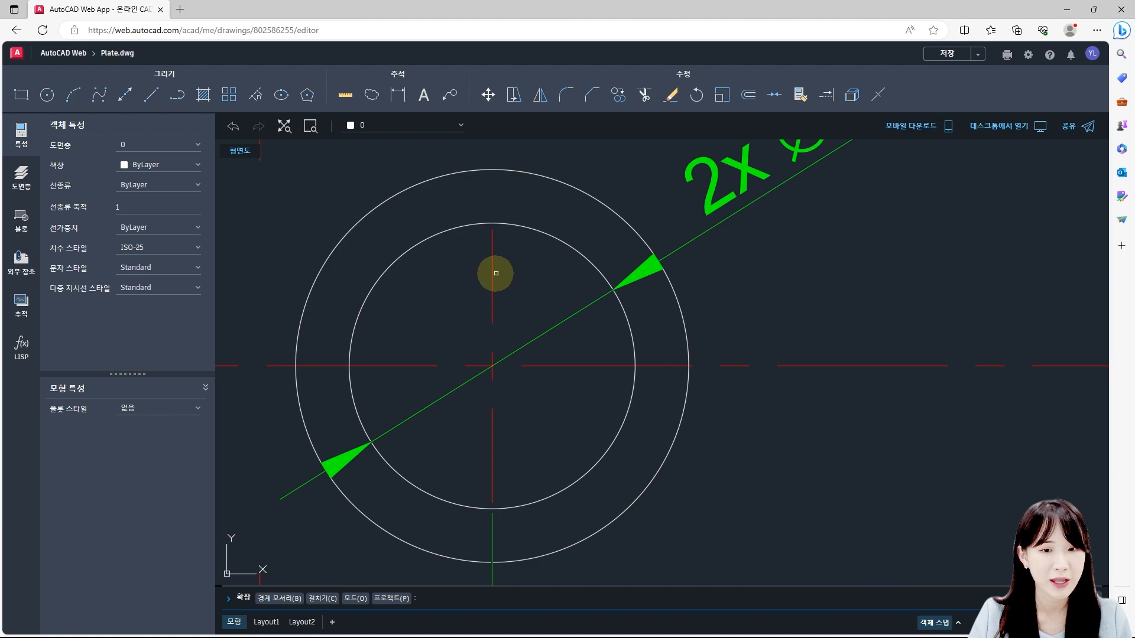
left_click(493, 270)
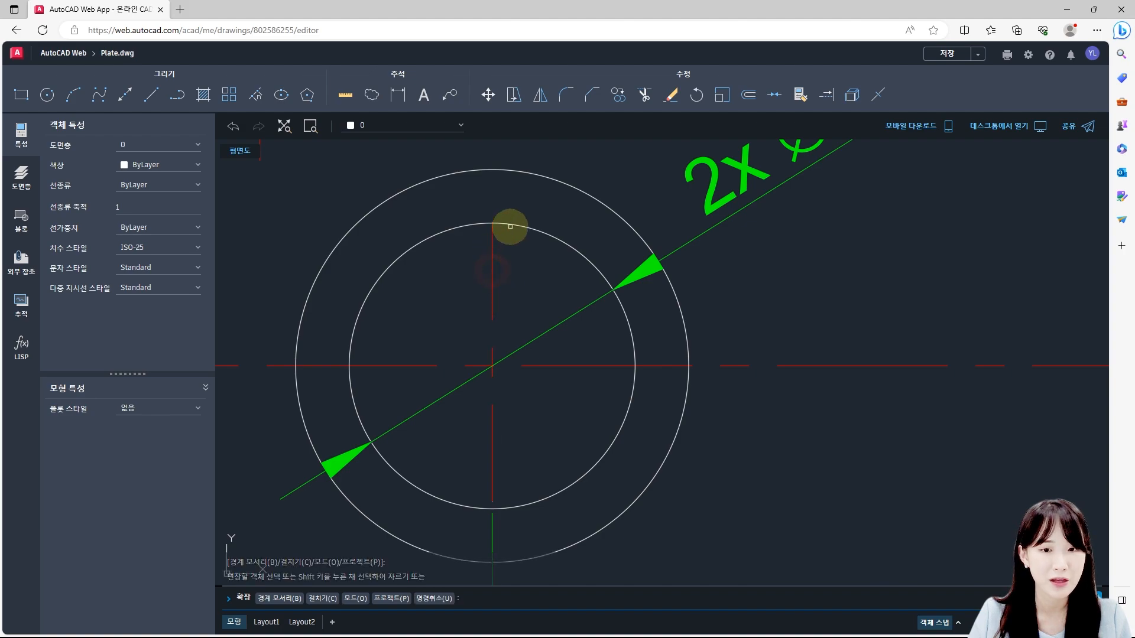
left_click(492, 251)
left_click(492, 250)
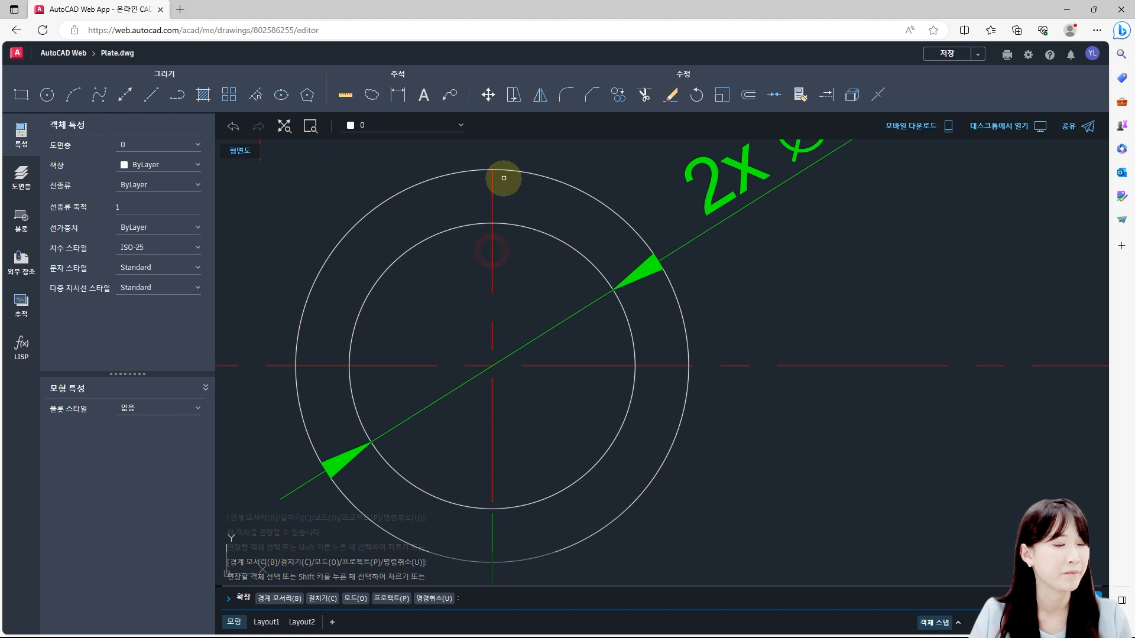
left_click(473, 171)
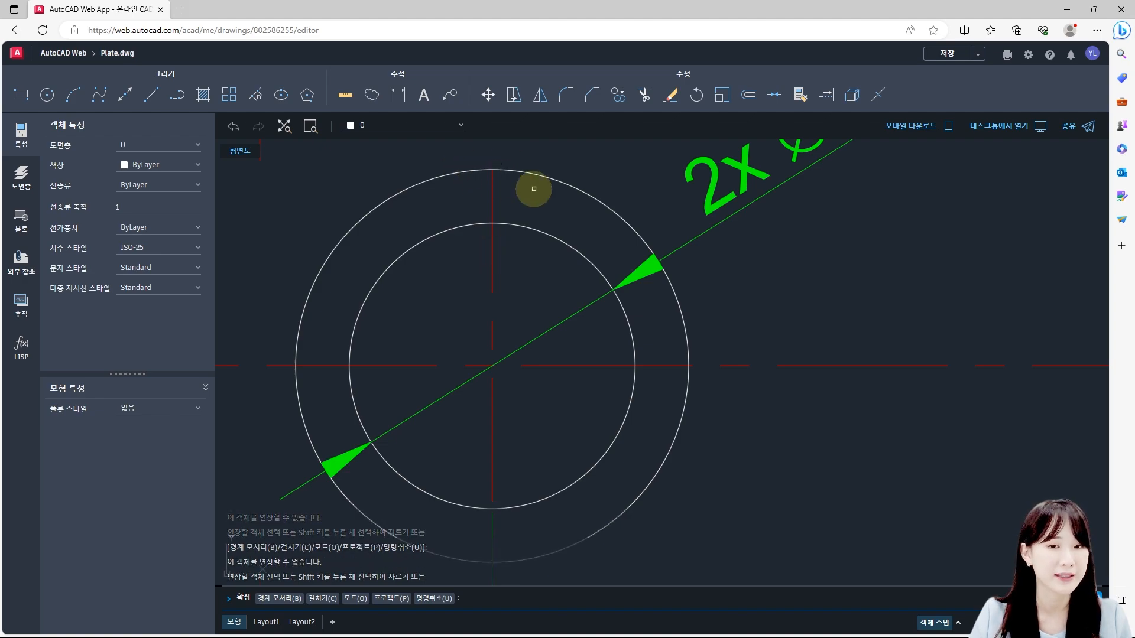
Extend the lower end of the left hole's vertical centre line to the hole's own circle
scroll(532, 342, "down", 3)
scroll(501, 406, "up", 5)
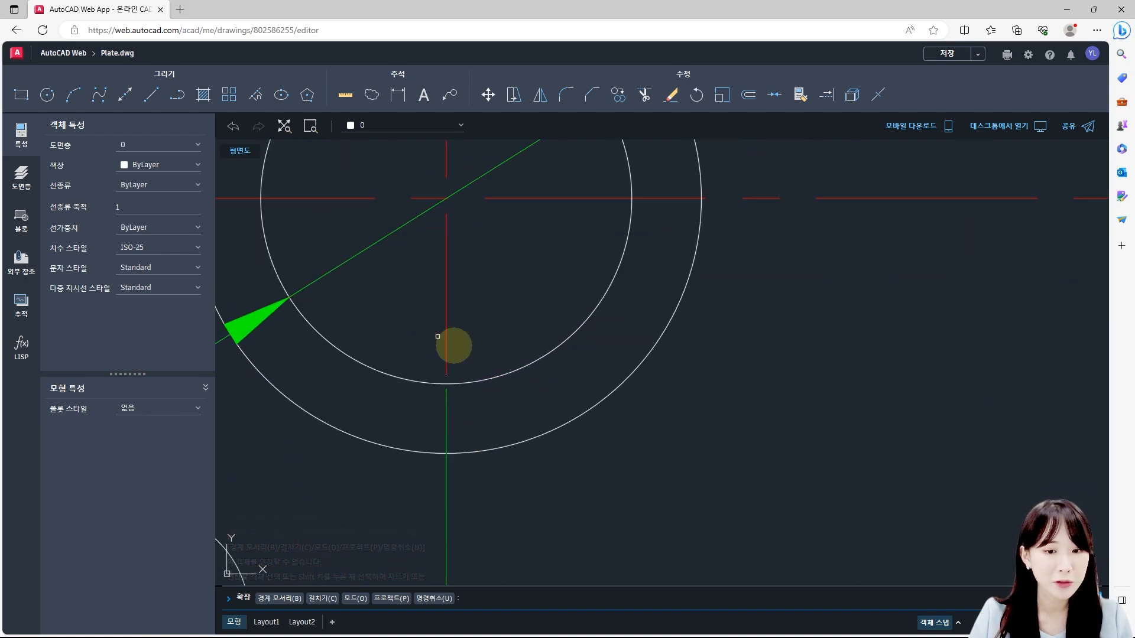
left_click(448, 323)
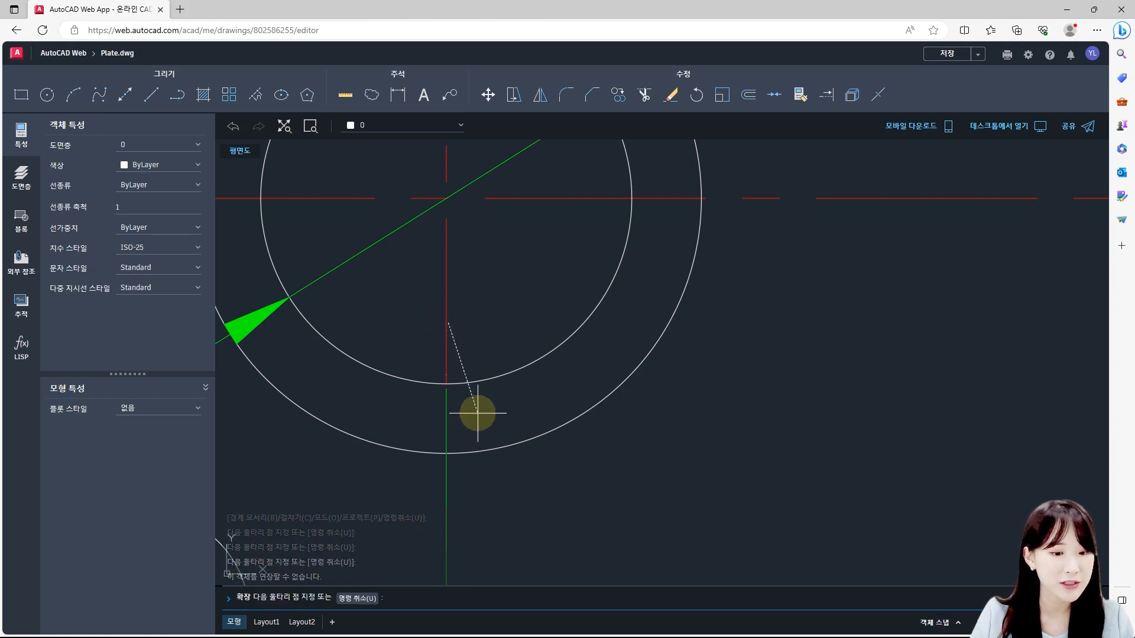
key("Escape")
key("Escape")
key("Escape")
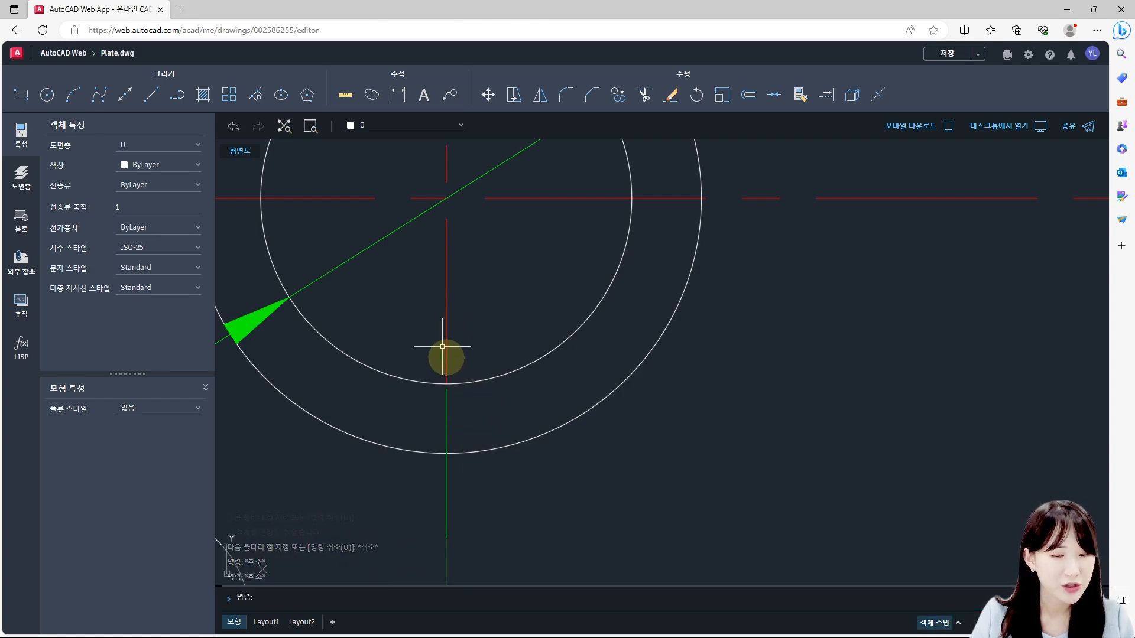
left_click(445, 345)
key("Escape")
Extend the lower end of the left hole's vertical centre line further, out to the offset circle
type("ex")
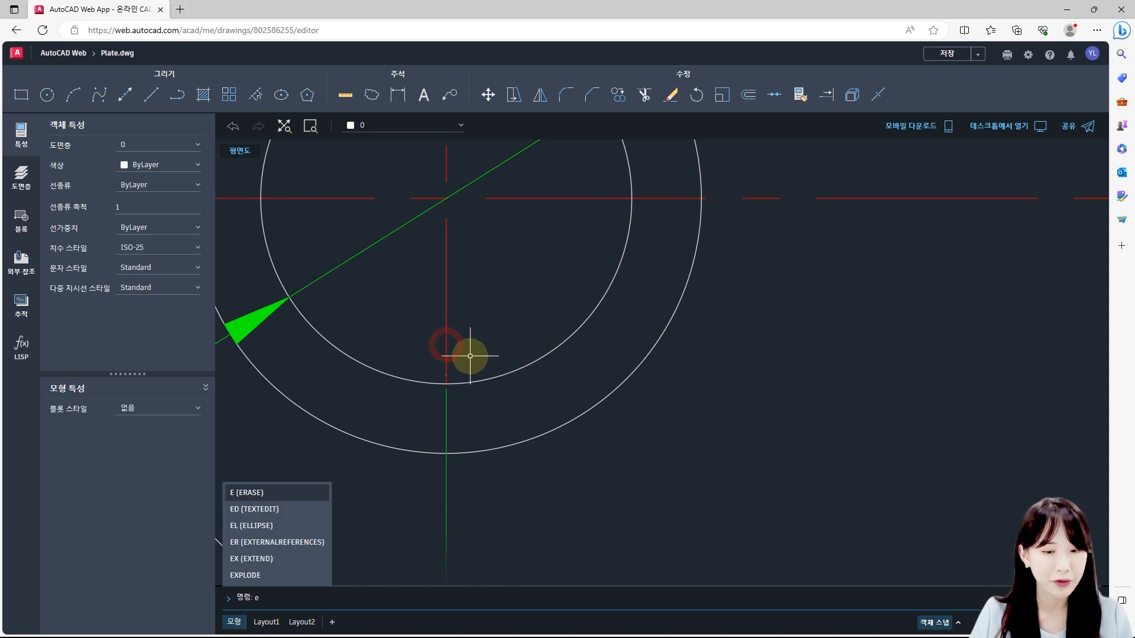
key("Return")
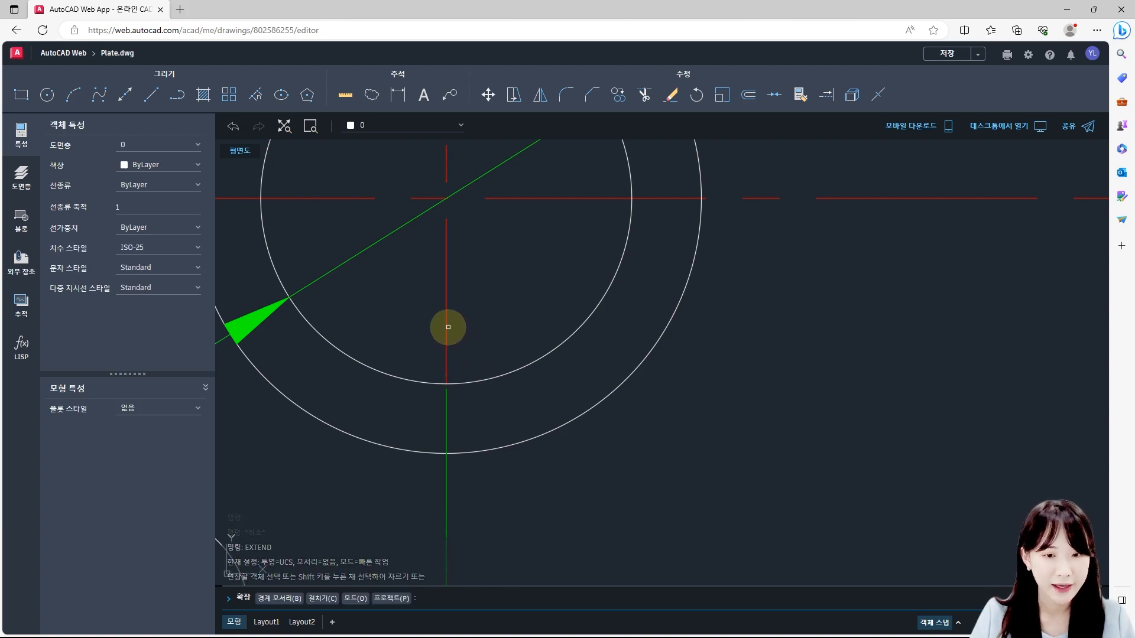
left_click(446, 327)
key("Escape")
key("Escape")
key("Escape")
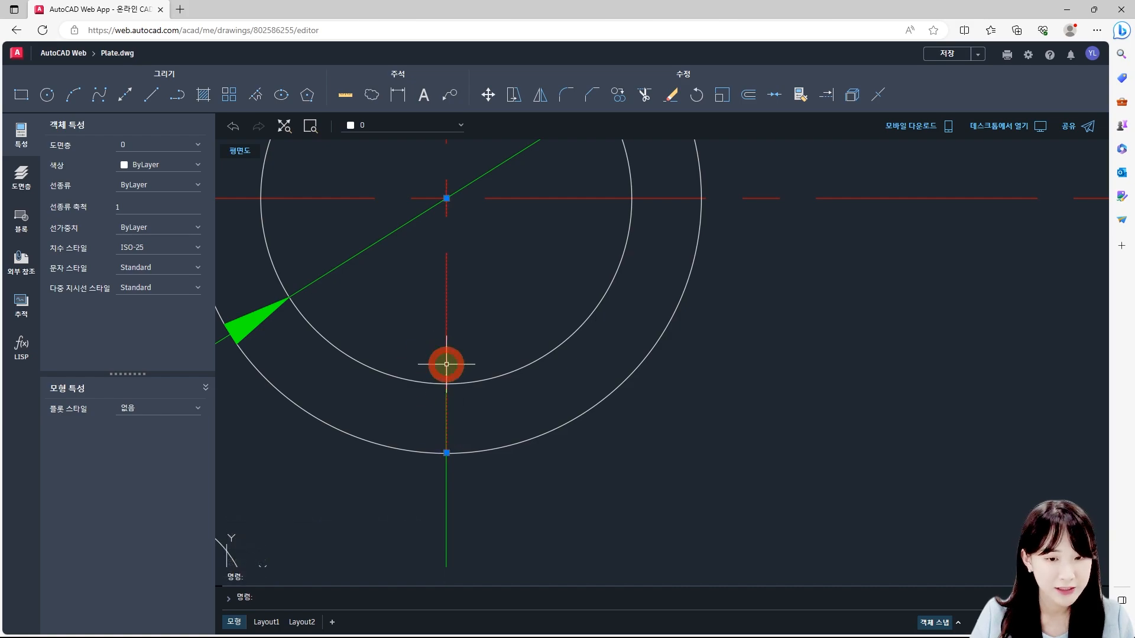
key("Escape")
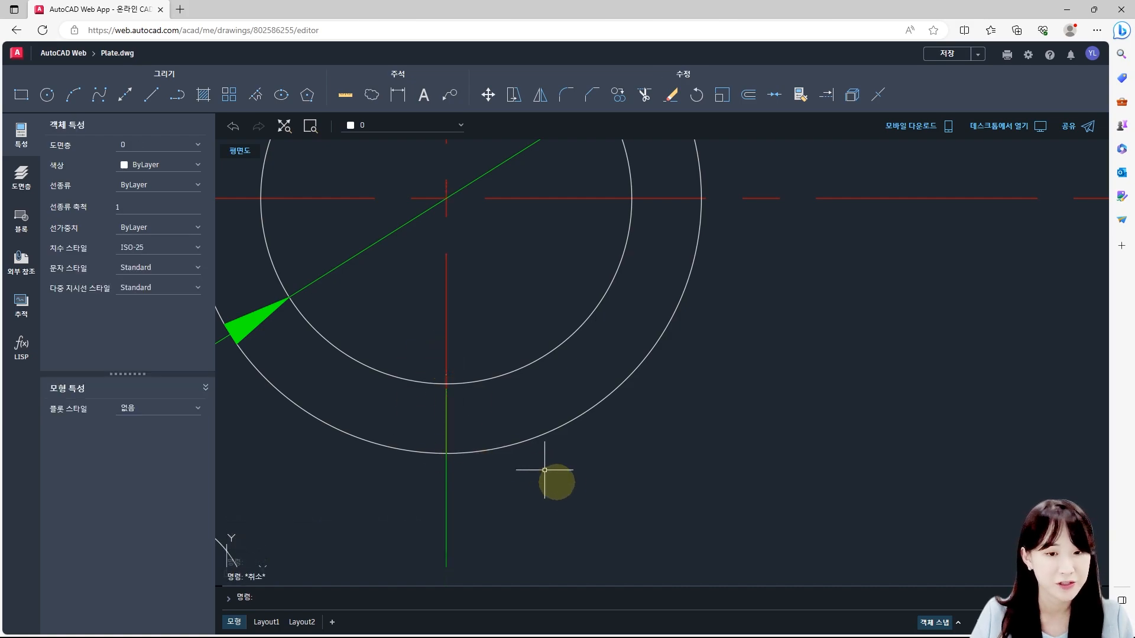
Delete the offset circle around the left hole
scroll(515, 454, "down", 2)
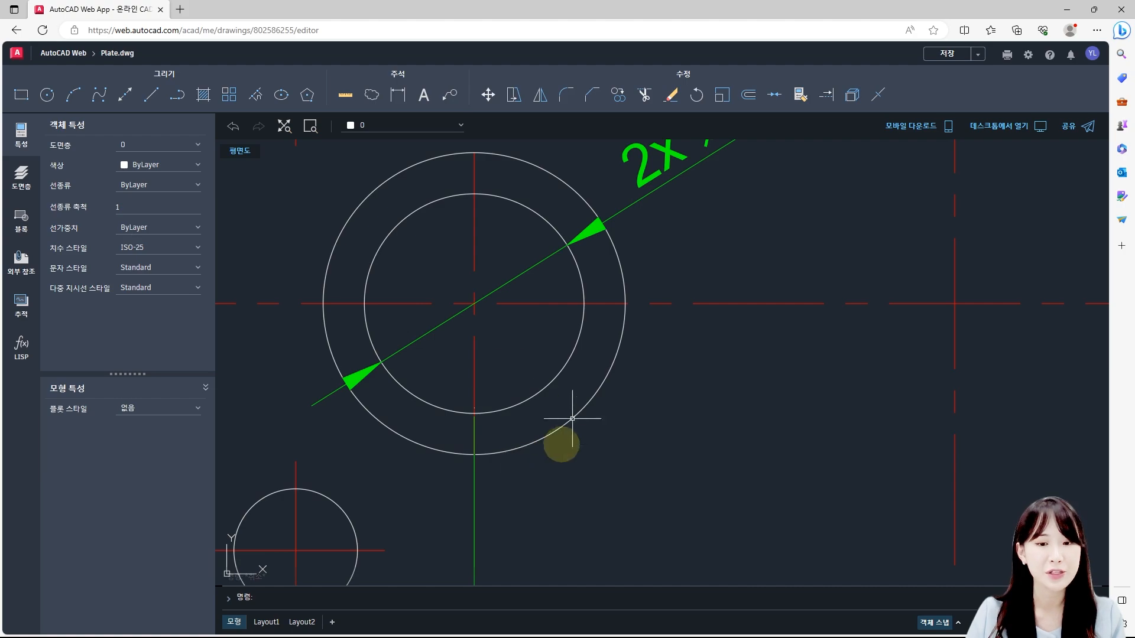
left_click(598, 427)
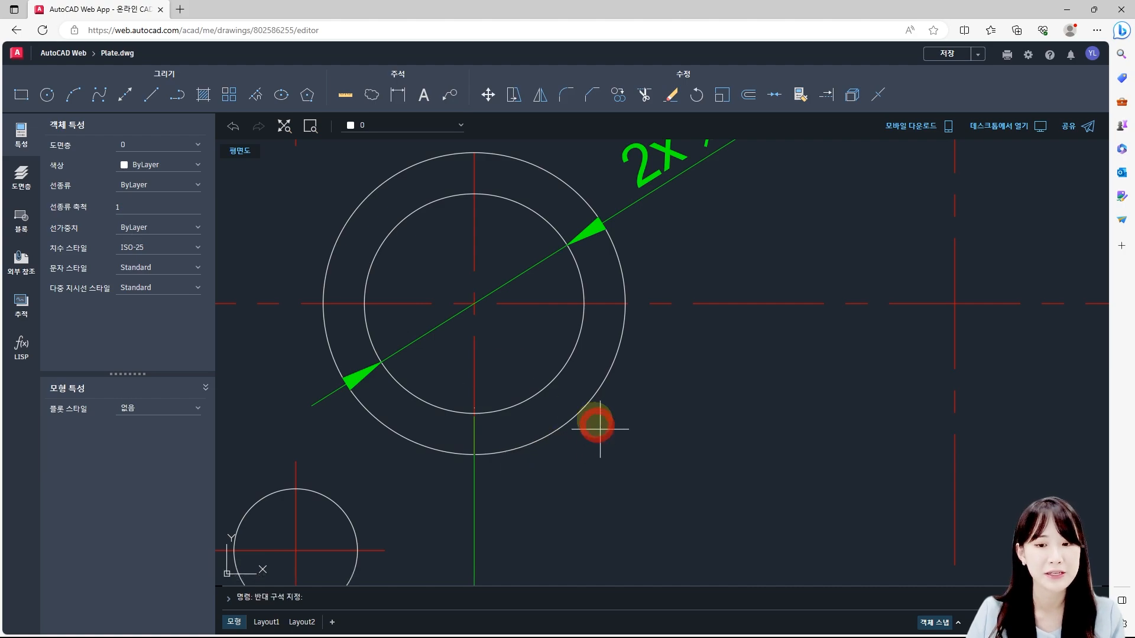
left_click(586, 379)
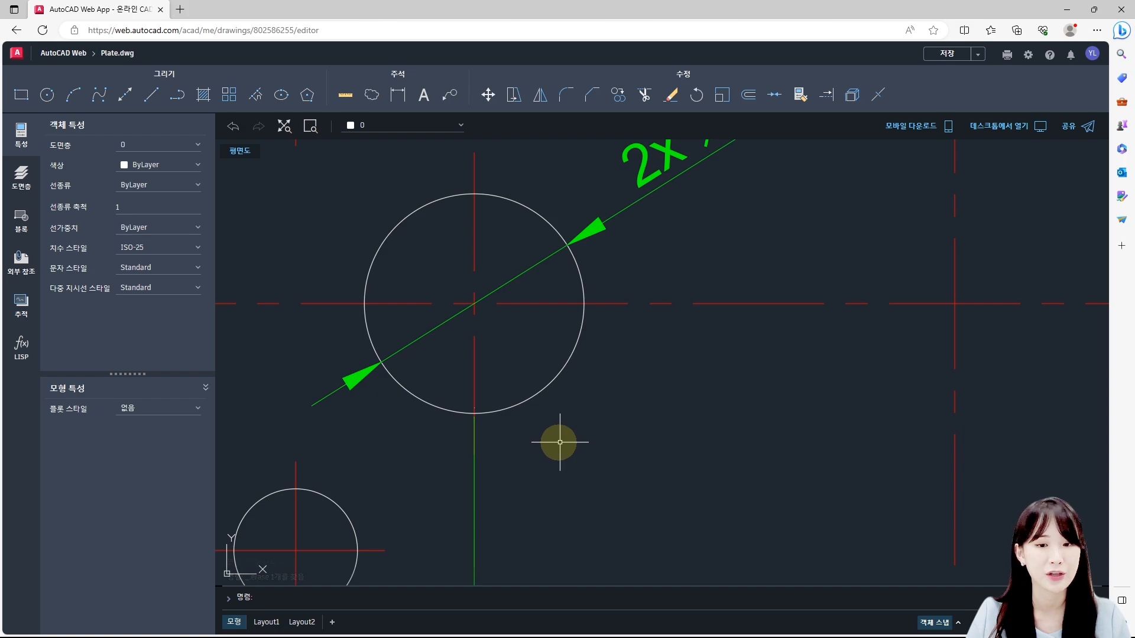
Extend the upper end of the right hole's vertical centre line about 3.2 mm straight up, with ortho mode on
scroll(519, 398, "down", 2)
scroll(495, 260, "up", 1)
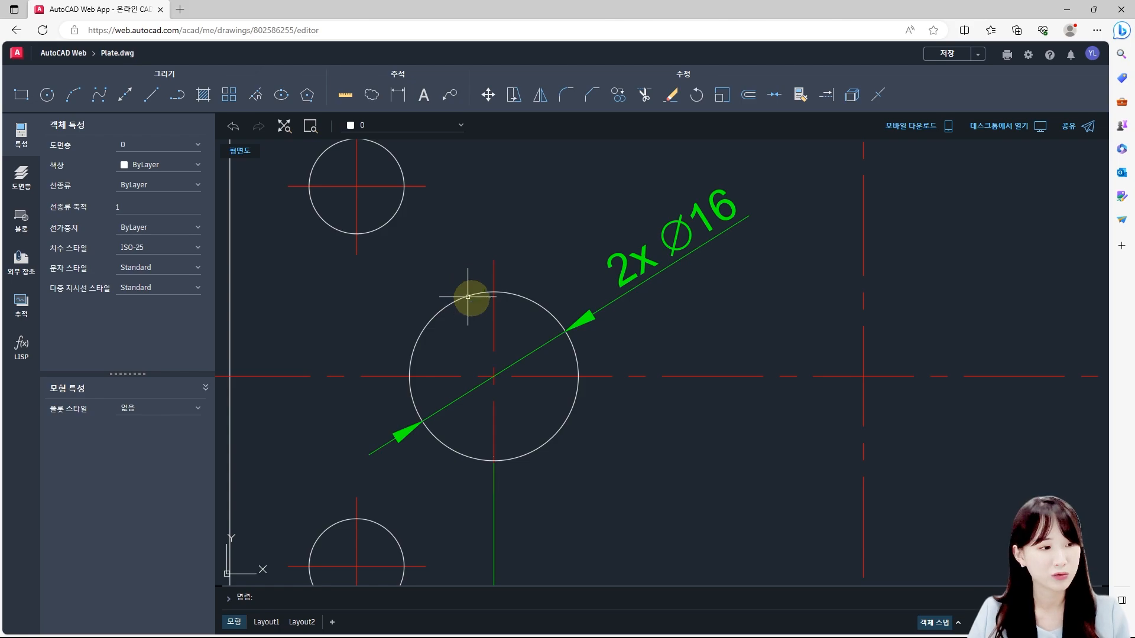
scroll(506, 321, "down", 3)
middle_click_drag(785, 342, 575, 321)
scroll(828, 289, "up", 3)
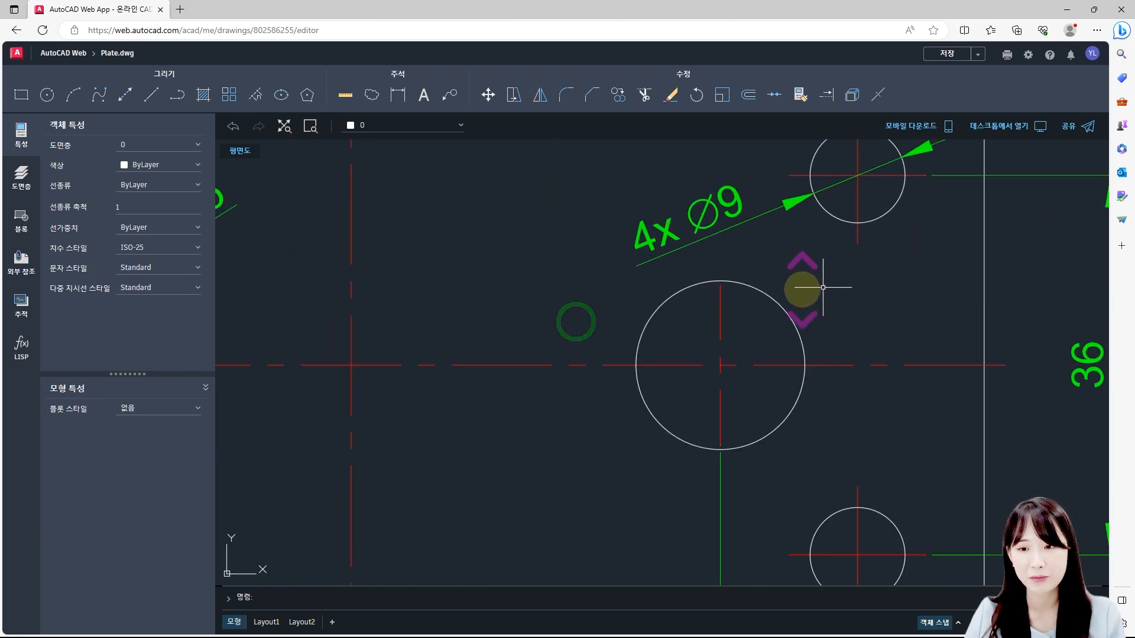
left_click(715, 295)
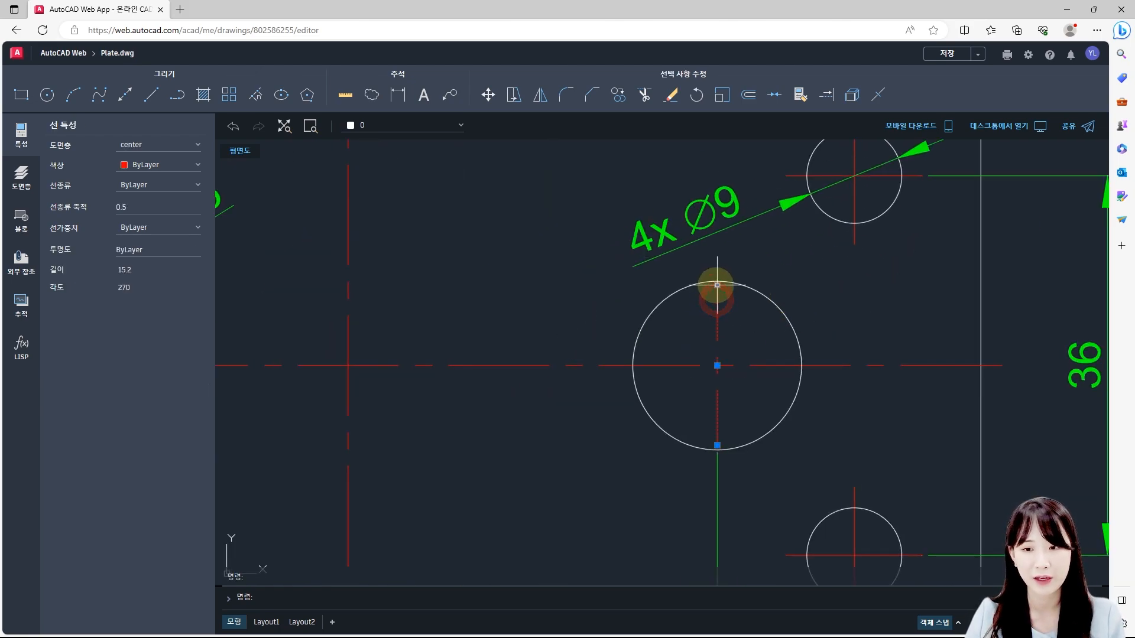
left_click(718, 285)
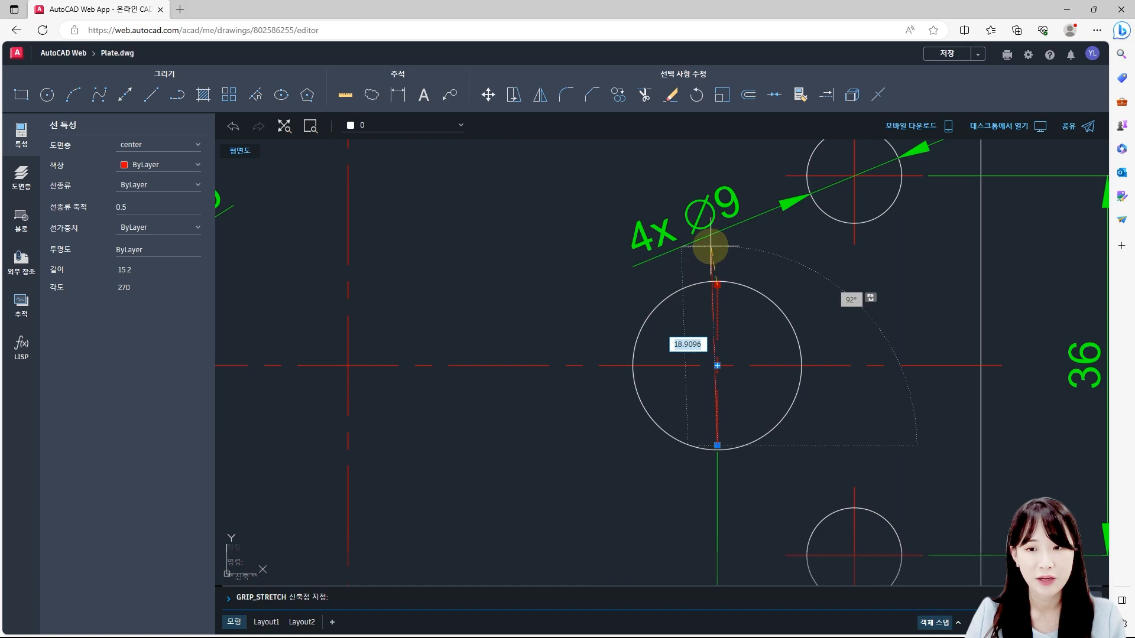
key("F8")
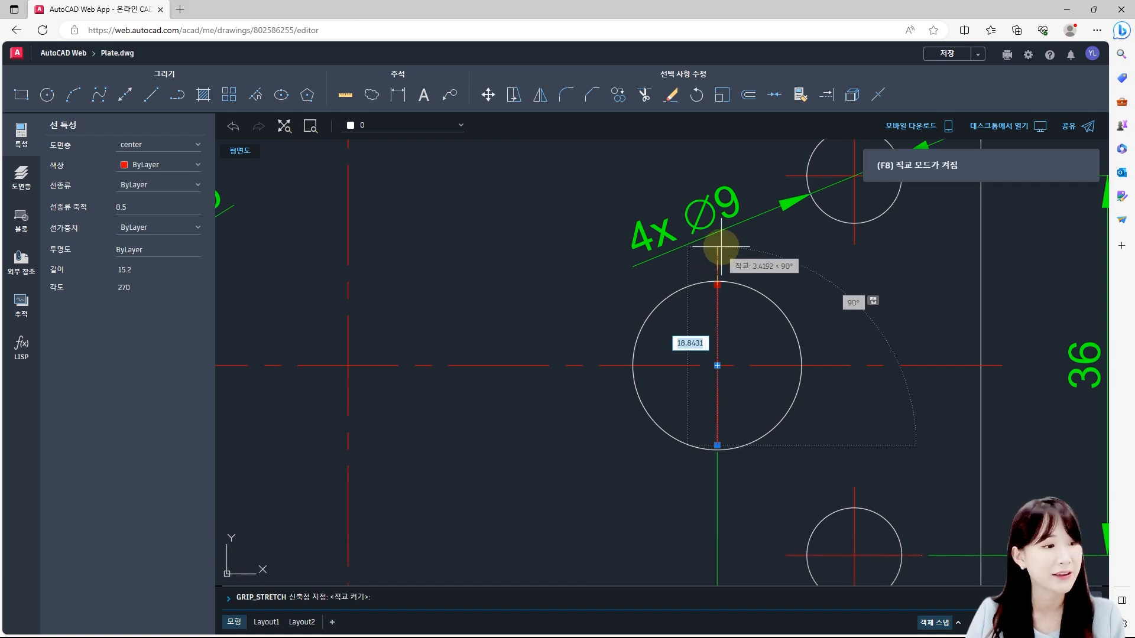
key("Escape")
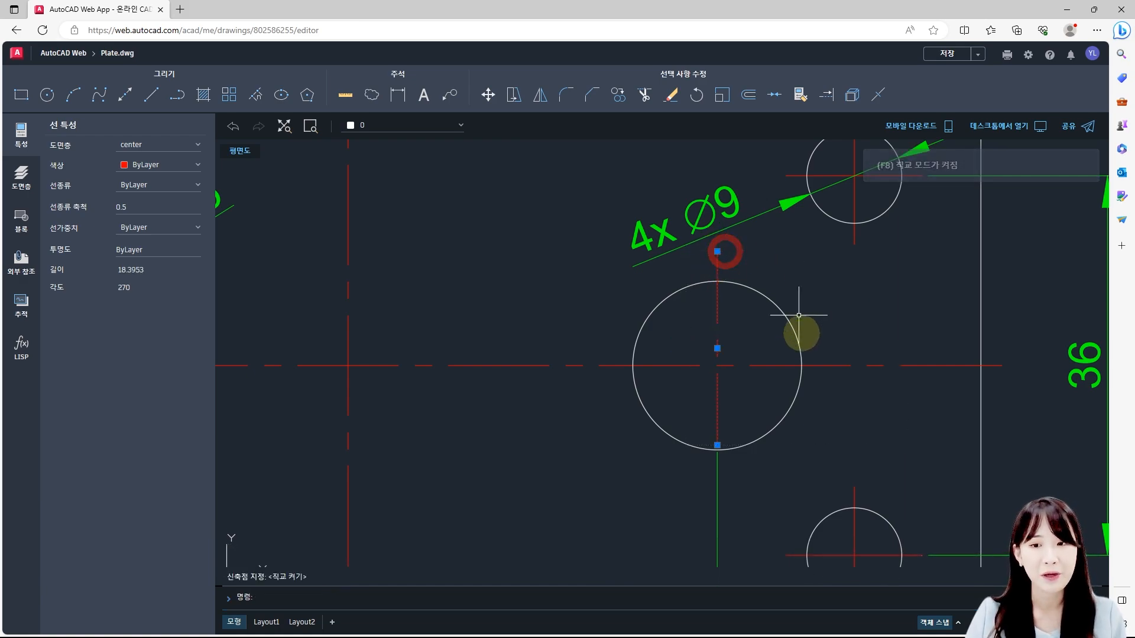
key("Escape")
Extend the lower end of the right hole's vertical centre line straight down beyond the circle
middle_click_drag(748, 454, 789, 415)
scroll(819, 397, "down", 1)
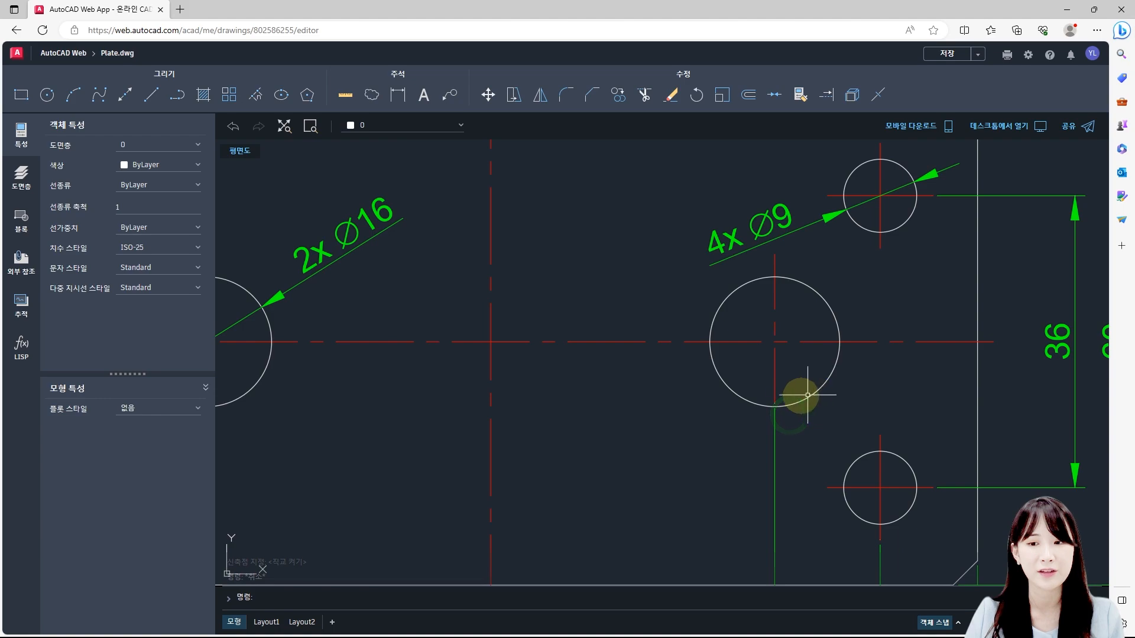
left_click(775, 380)
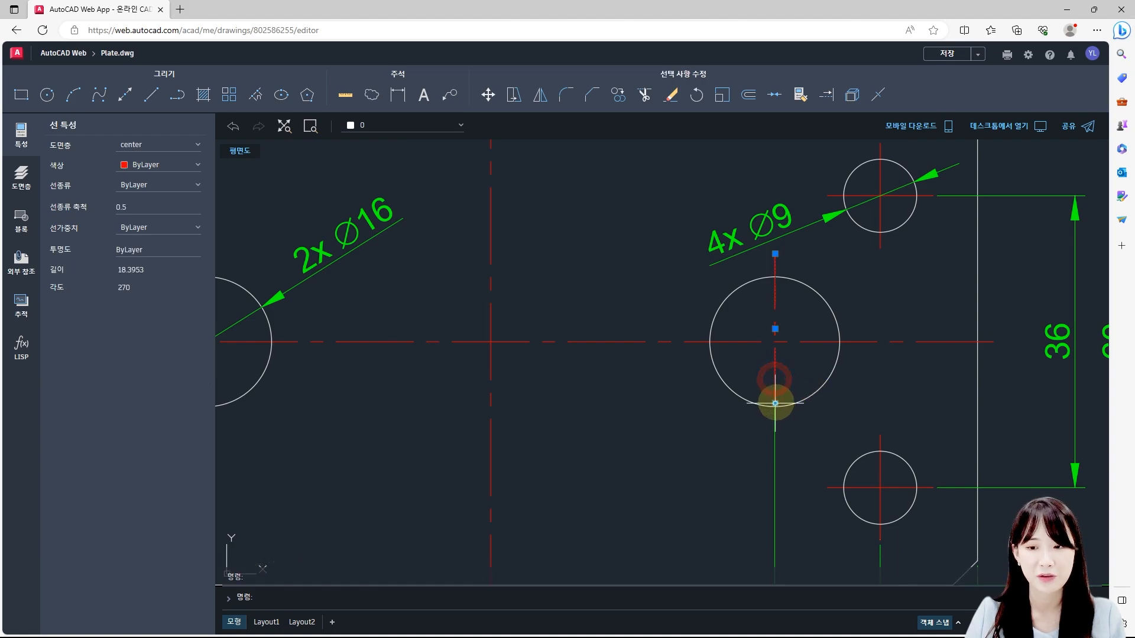
left_click(775, 405)
key("Escape")
key("Escape")
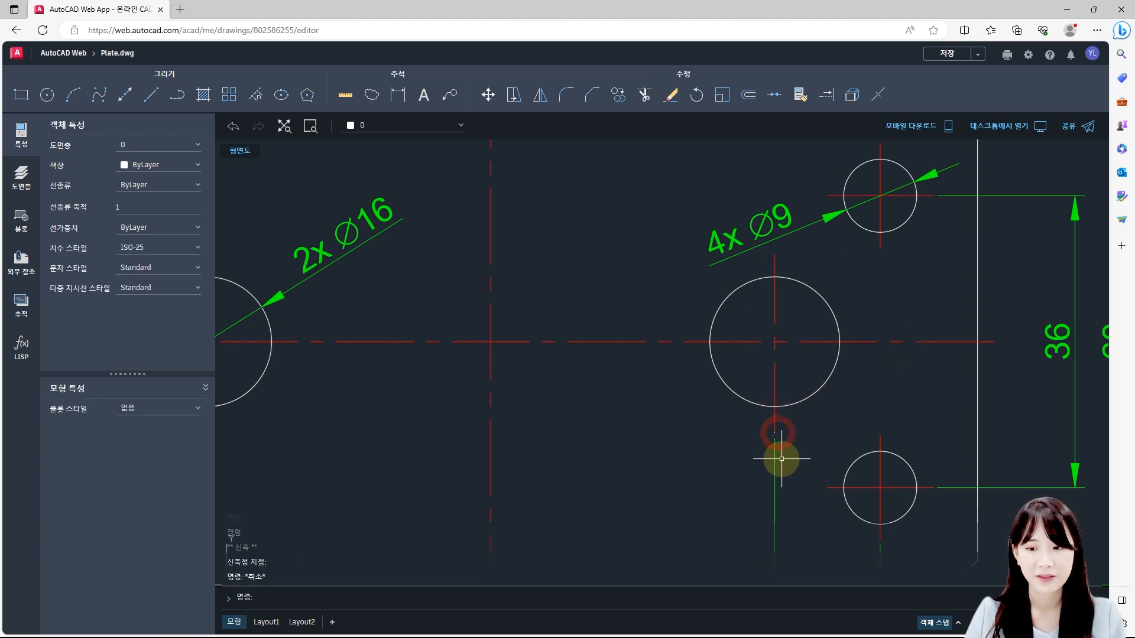
Shift the 70 dimension's extension line origin at the right hole slightly below the lower end of the vertical centre line
left_click(777, 454)
scroll(777, 452, "up", 2)
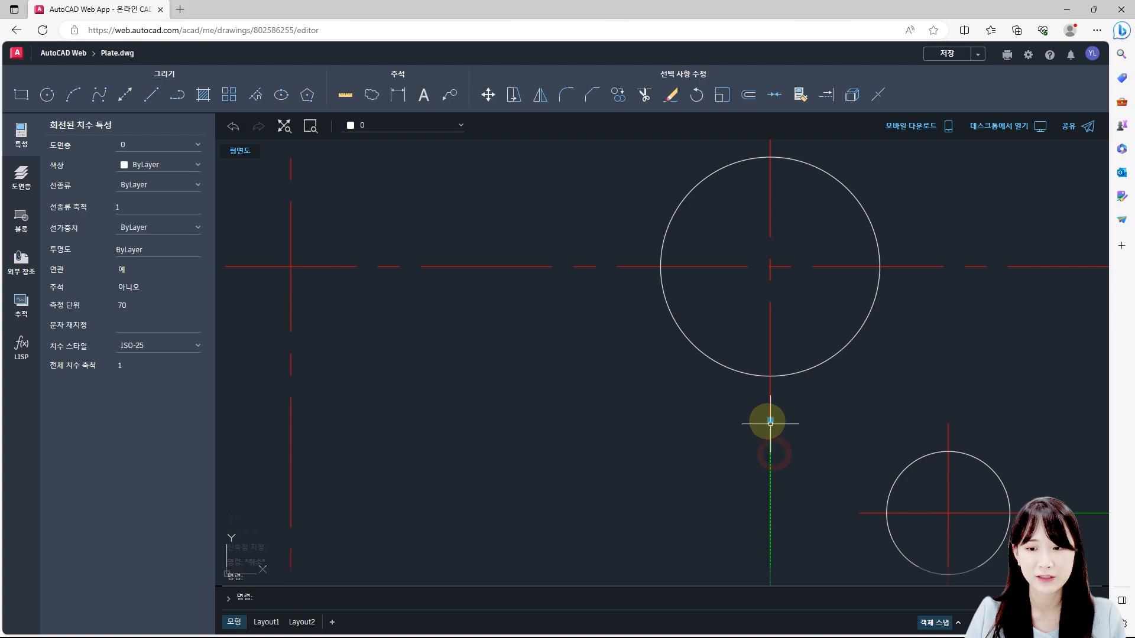
key("Escape")
key("Escape")
key("Escape")
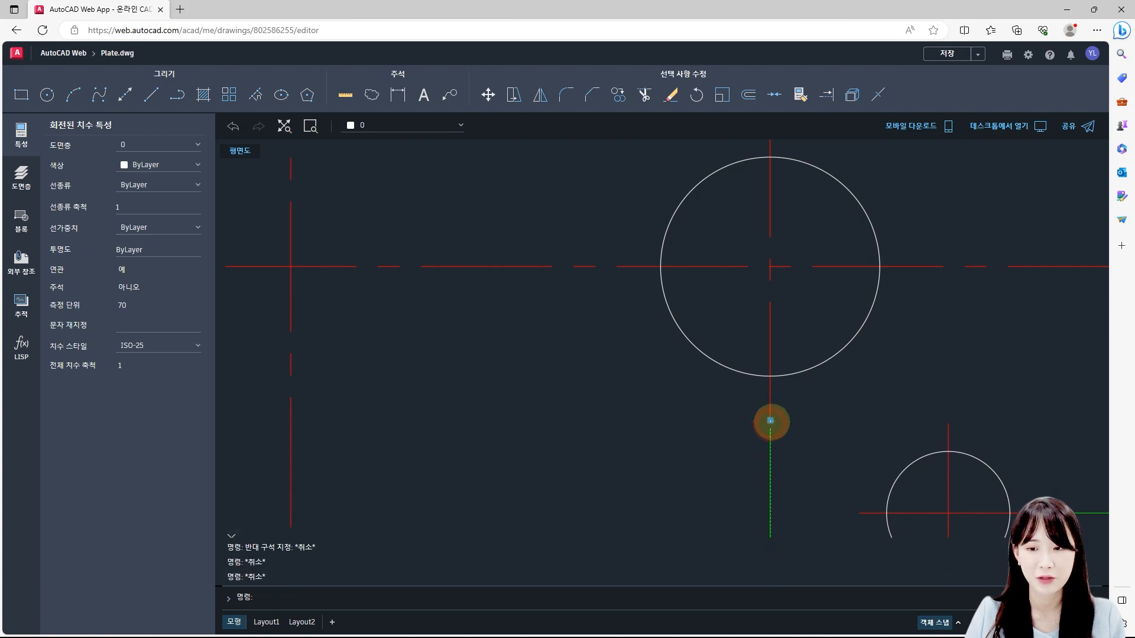
left_click(770, 446)
left_click(771, 441)
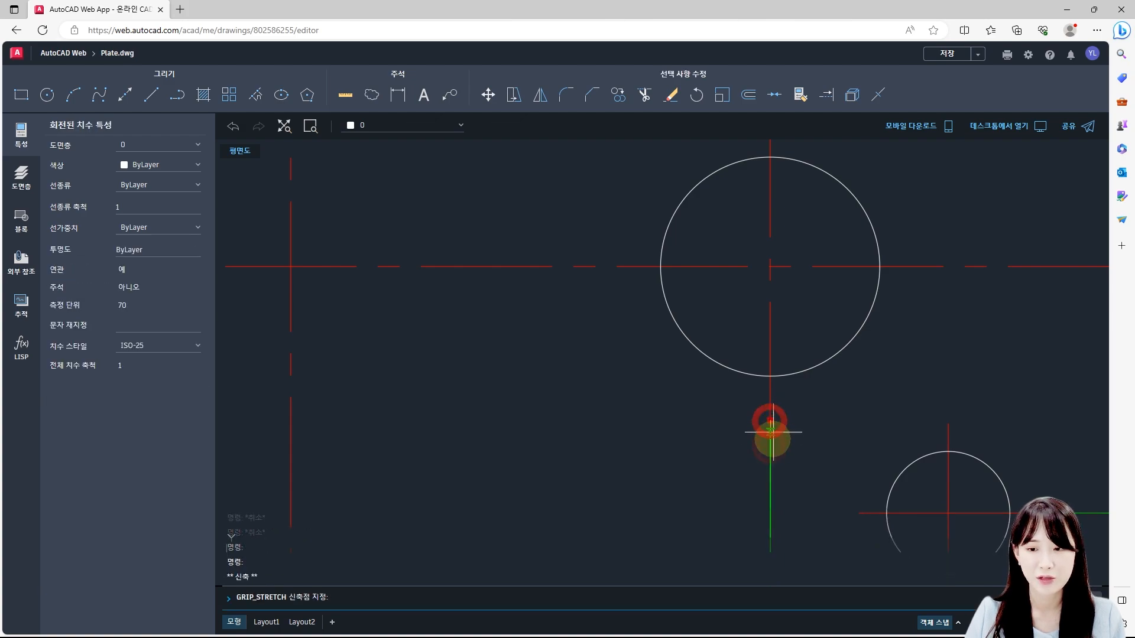
left_click(770, 440)
key("Escape")
scroll(792, 408, "down", 6)
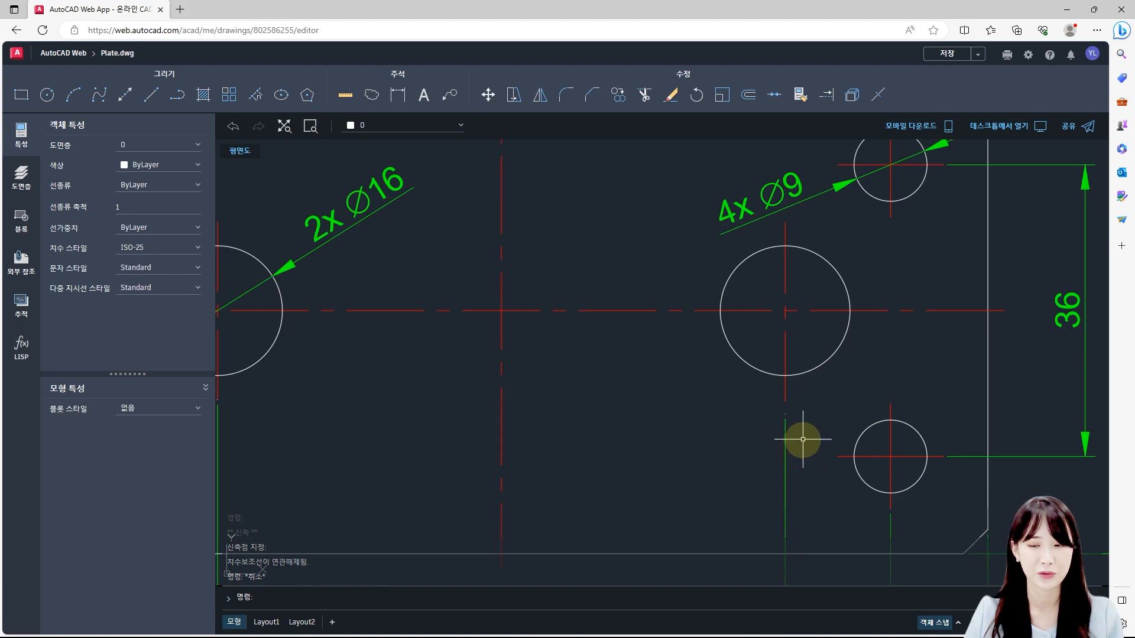
scroll(456, 429, "up", 4)
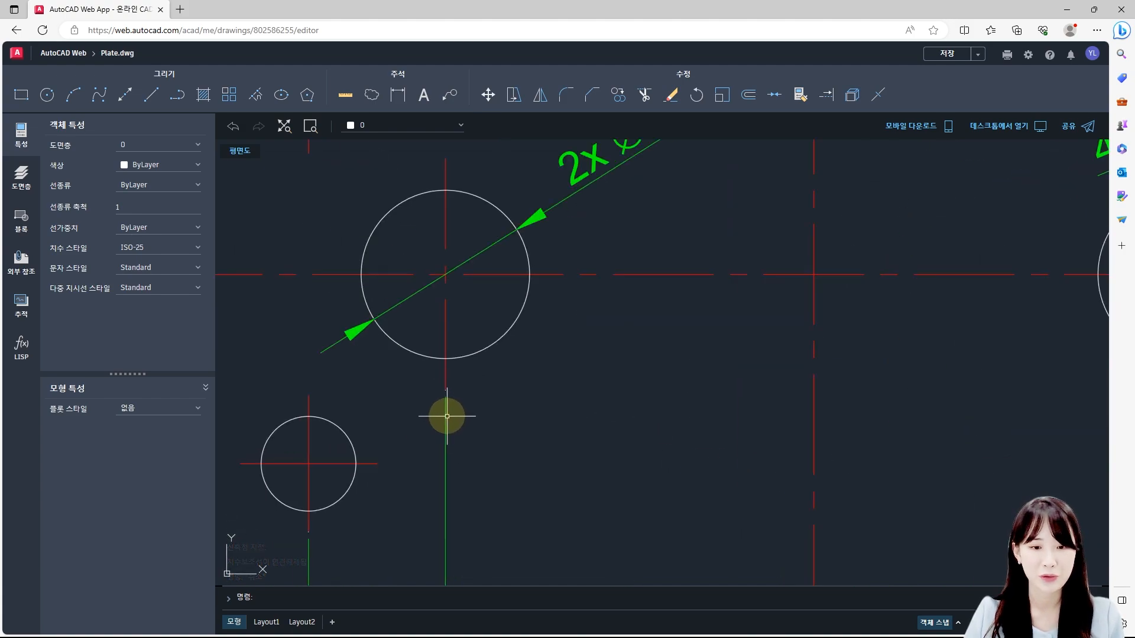
left_click(445, 414)
scroll(445, 379, "up", 3)
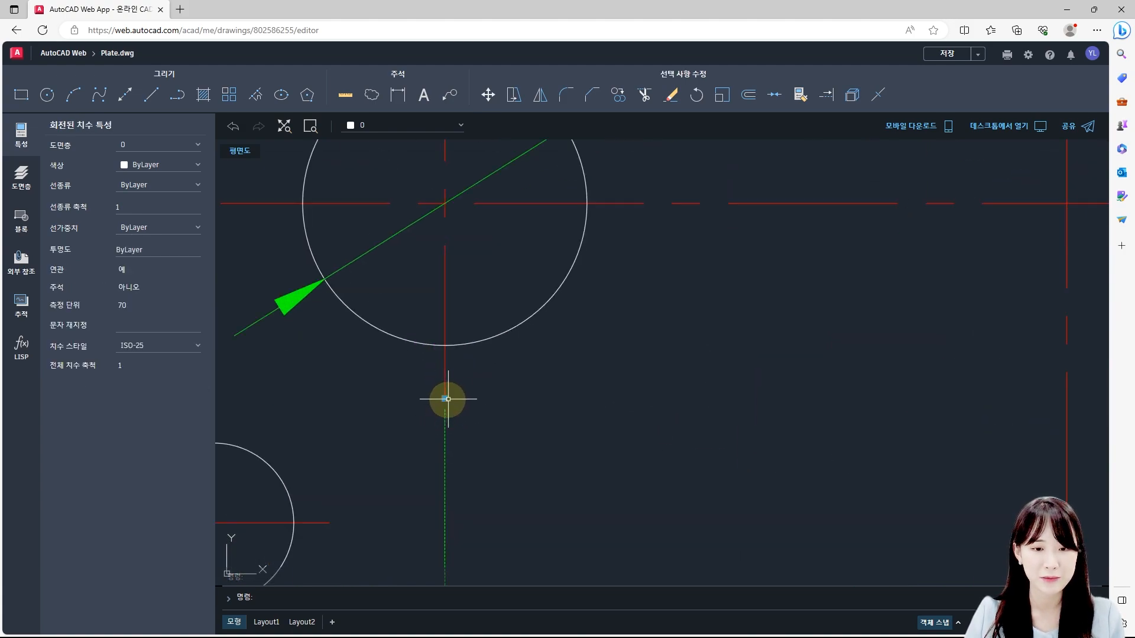
left_click(445, 399)
key("Escape")
key("Escape")
key("Escape")
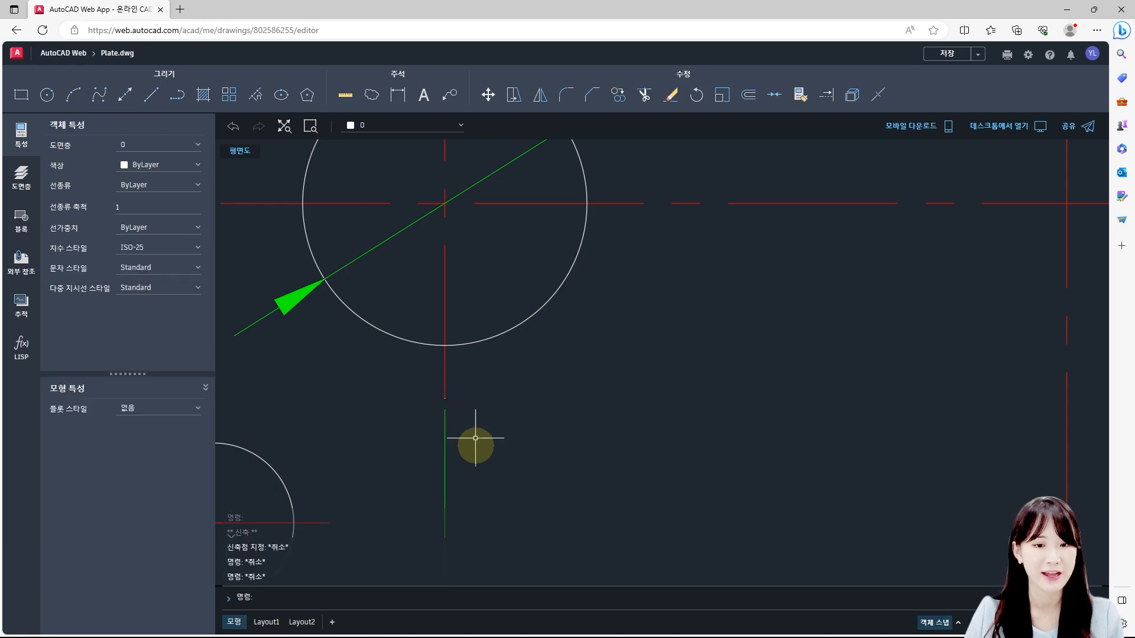
Move the 70 dimension's extension line origin at the right hole up to the lower end of the centre line
scroll(472, 408, "down", 6)
middle_click_drag(628, 404, 584, 384)
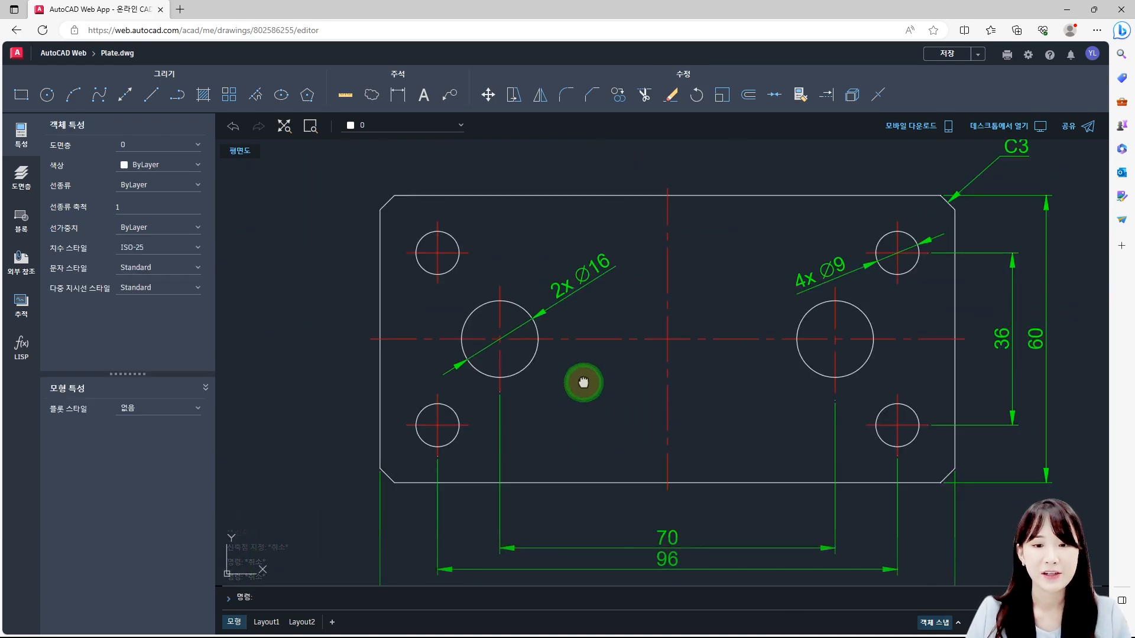
scroll(787, 384, "up", 3)
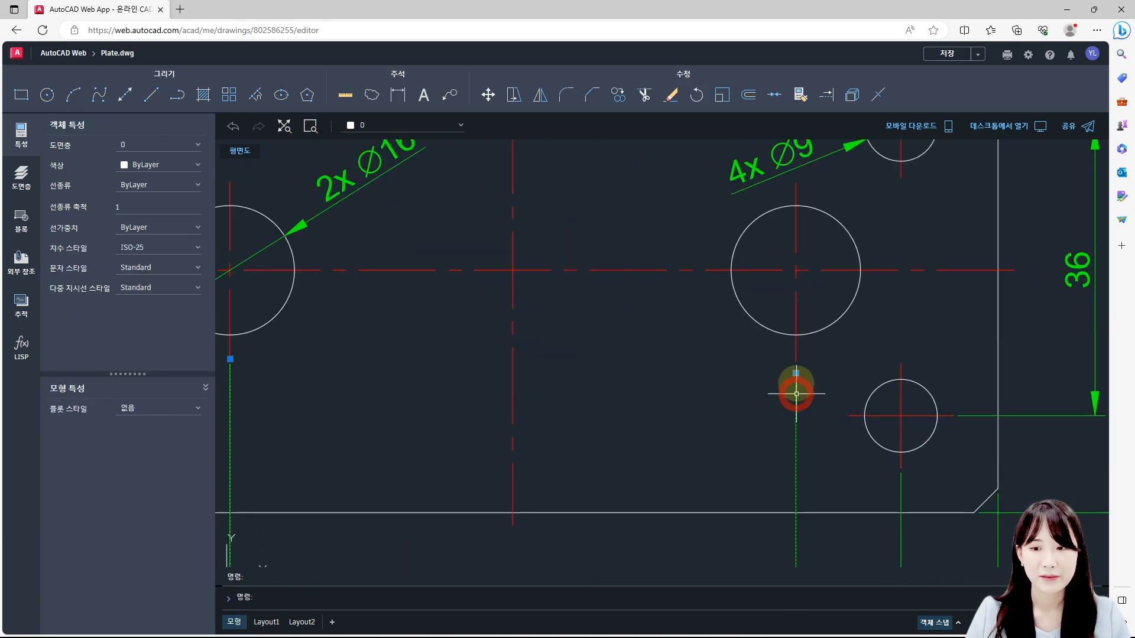
left_click(797, 394)
left_click(796, 373)
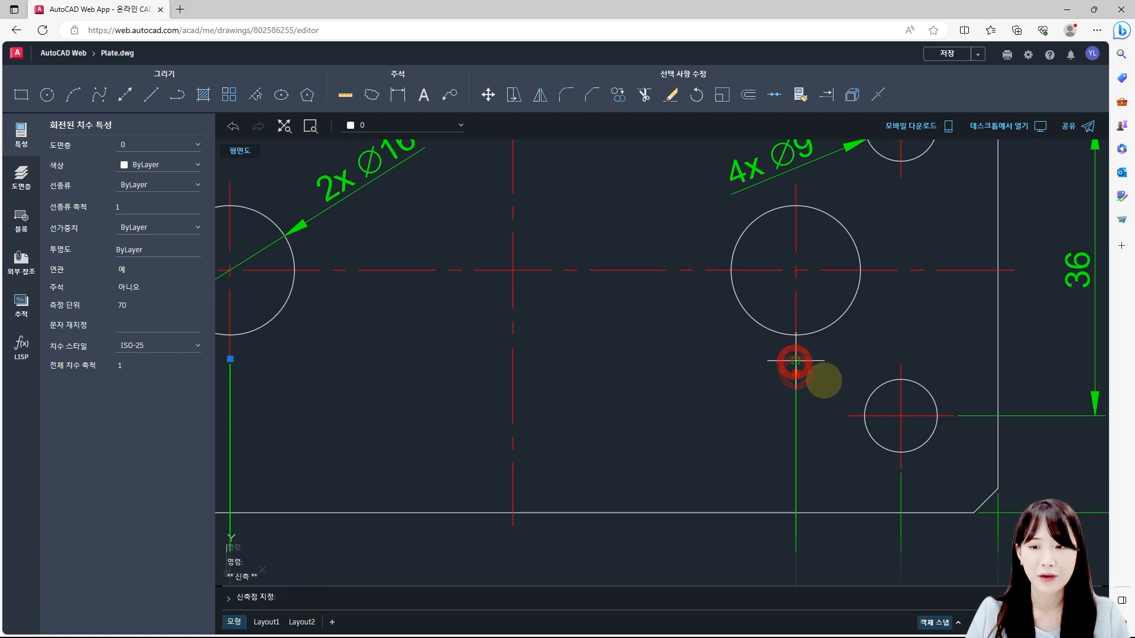
key("Escape")
key("Escape")
Move the 70 dimension line up, closer to the plate's lower edge, and centre its text between the arrows
scroll(854, 338, "down", 2)
scroll(853, 338, "down", 2)
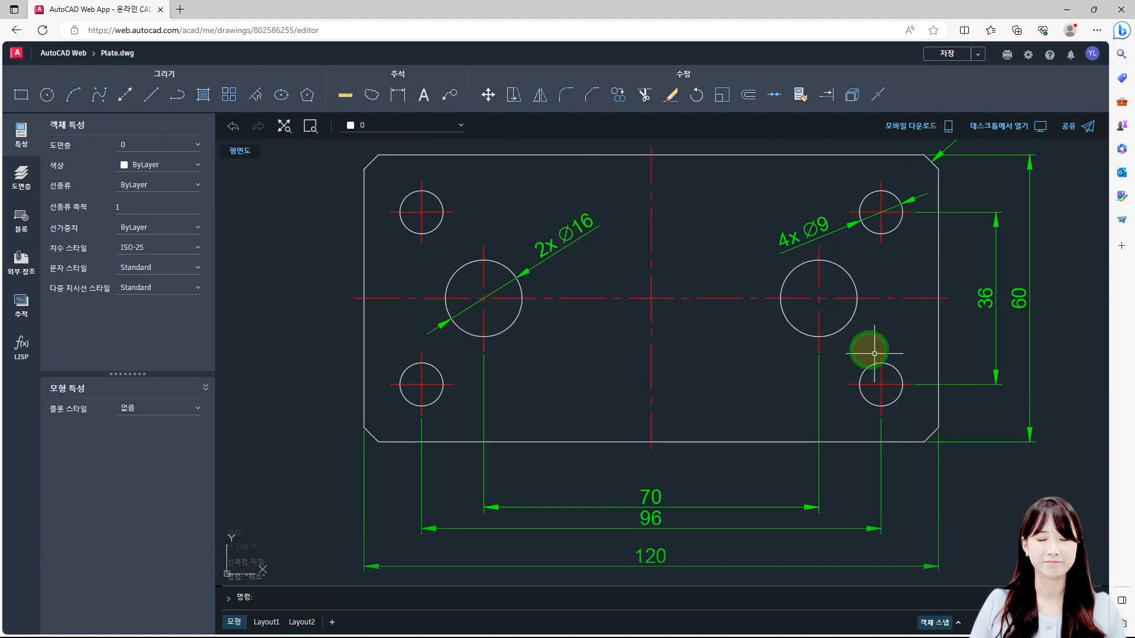
middle_click_drag(874, 350, 862, 342)
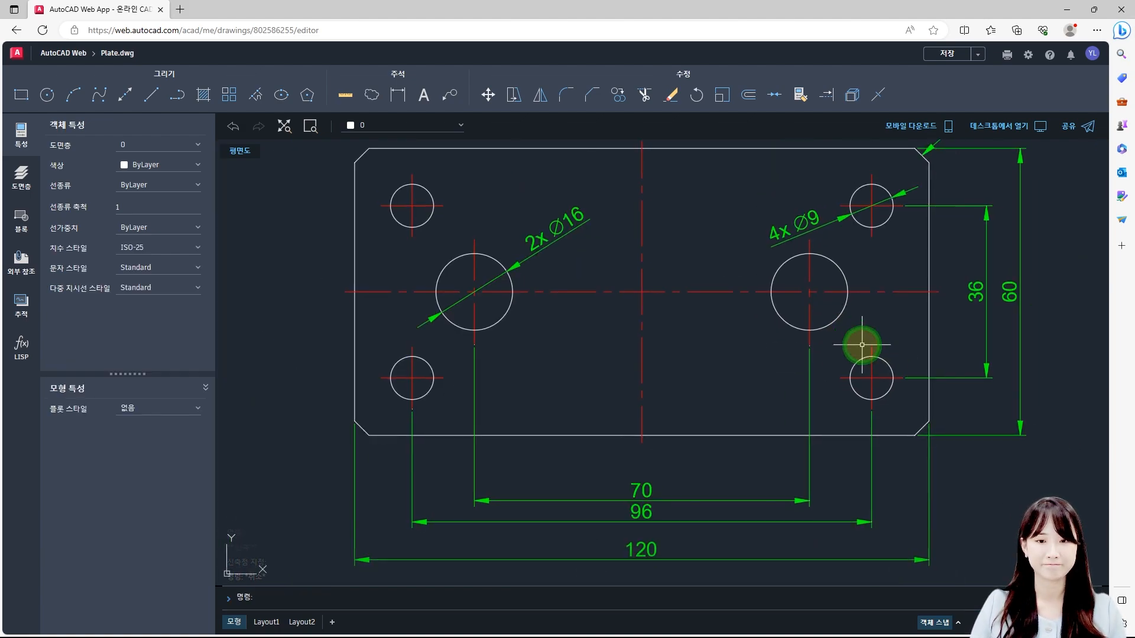
left_click(705, 501)
left_click(642, 490)
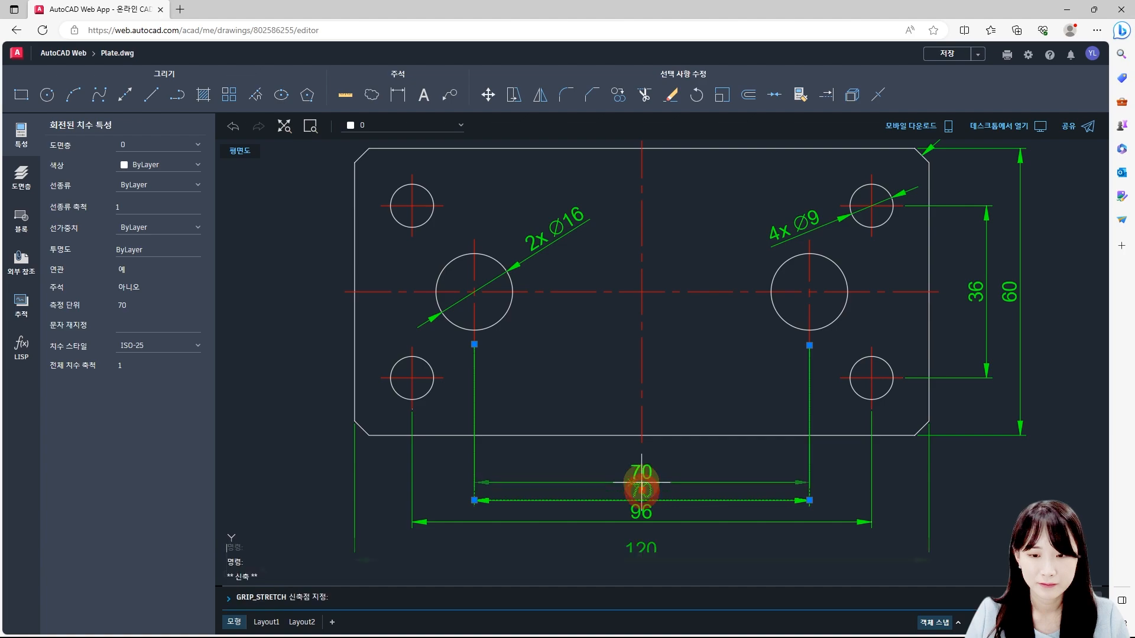
left_click(642, 484)
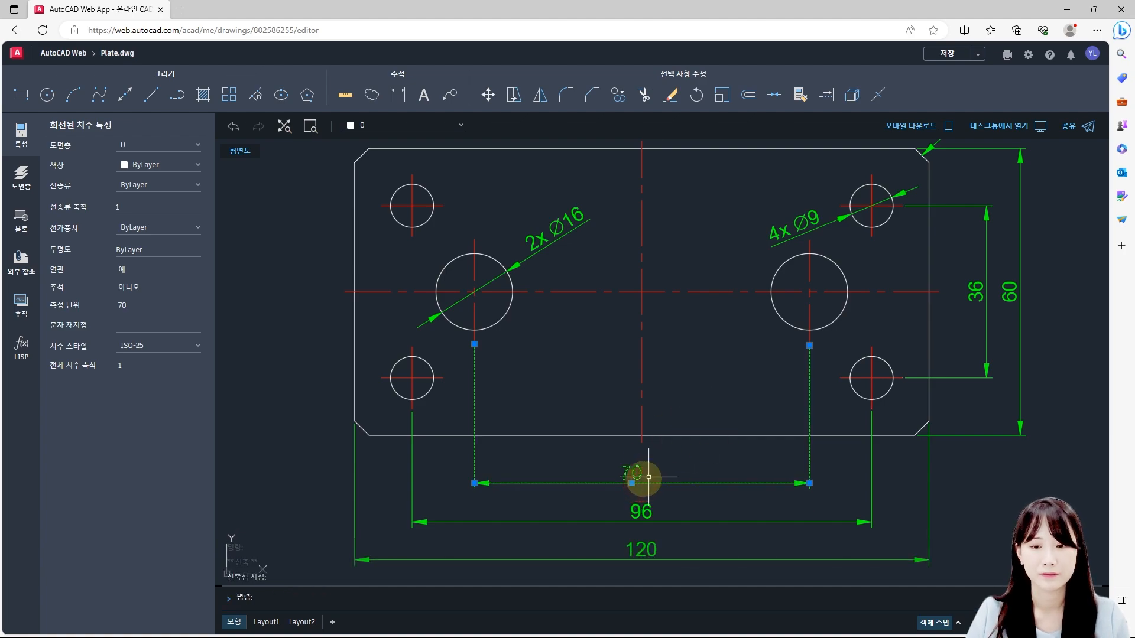
scroll(642, 480, "up", 2)
left_click(624, 487)
key("Escape")
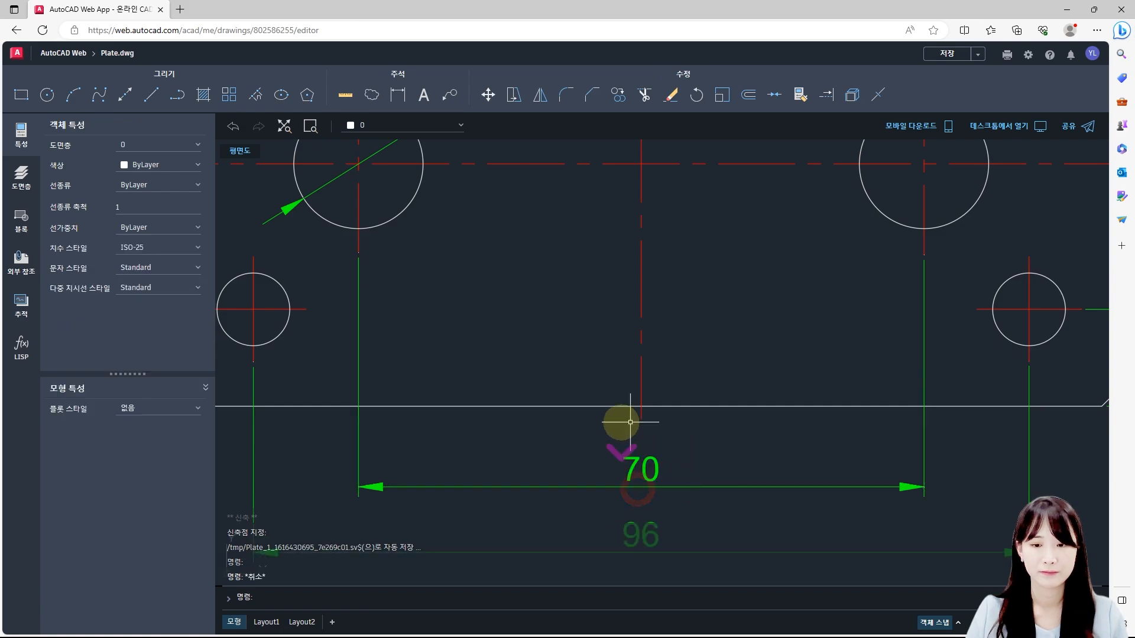
Start the Stretch command and select the plate's left end with a crossing window around both chamfered corners
scroll(630, 422, "down", 5)
scroll(629, 451, "up", 2)
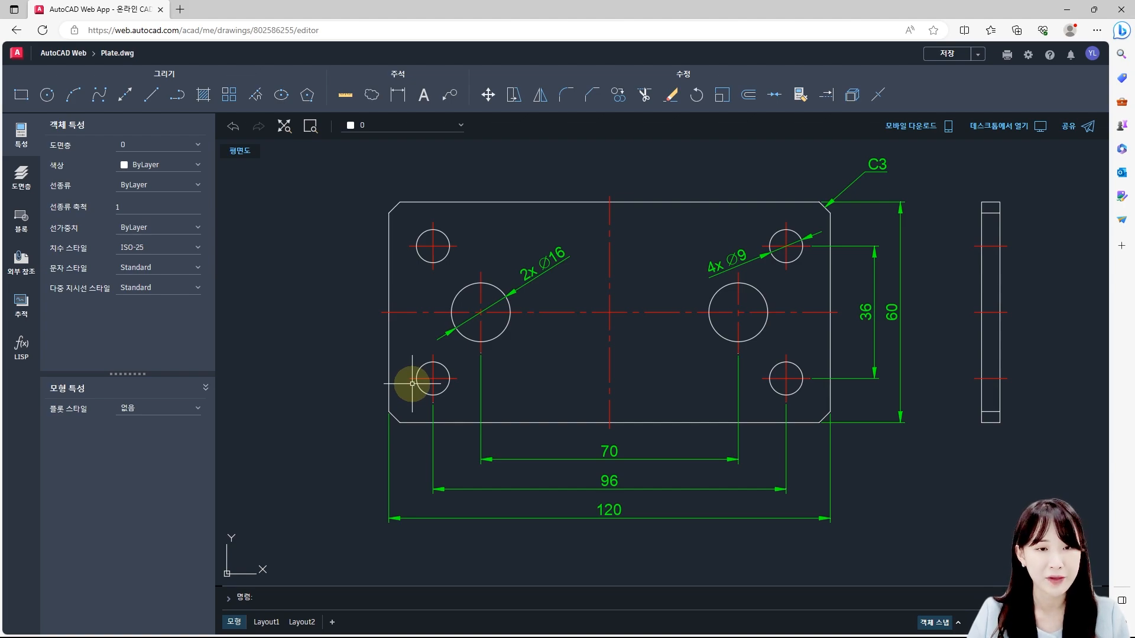
type("s")
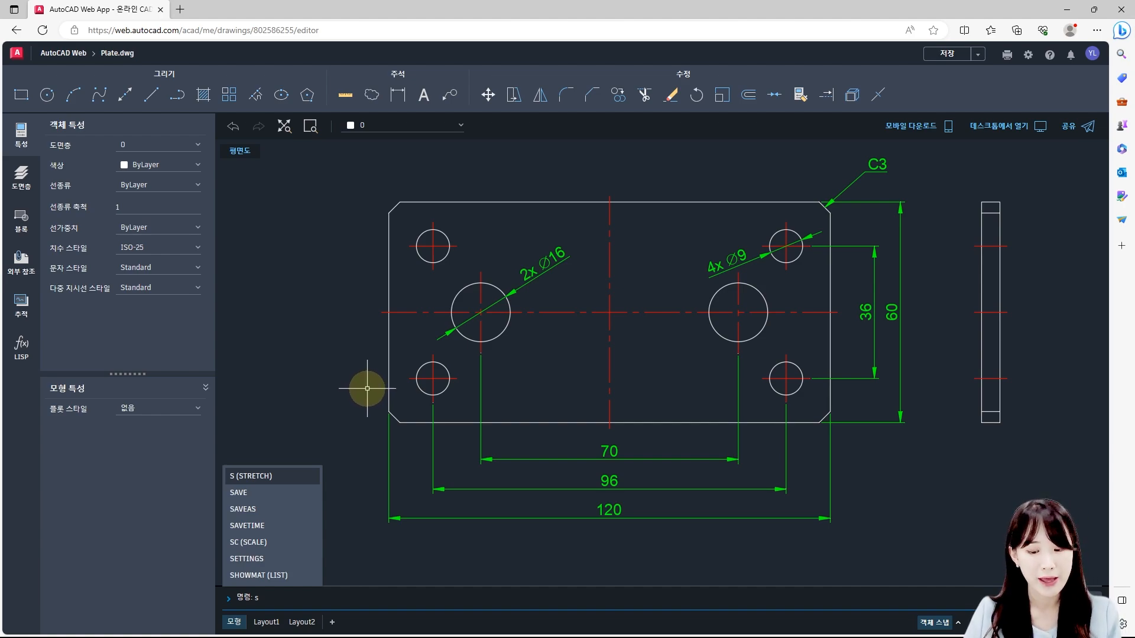
key("Return")
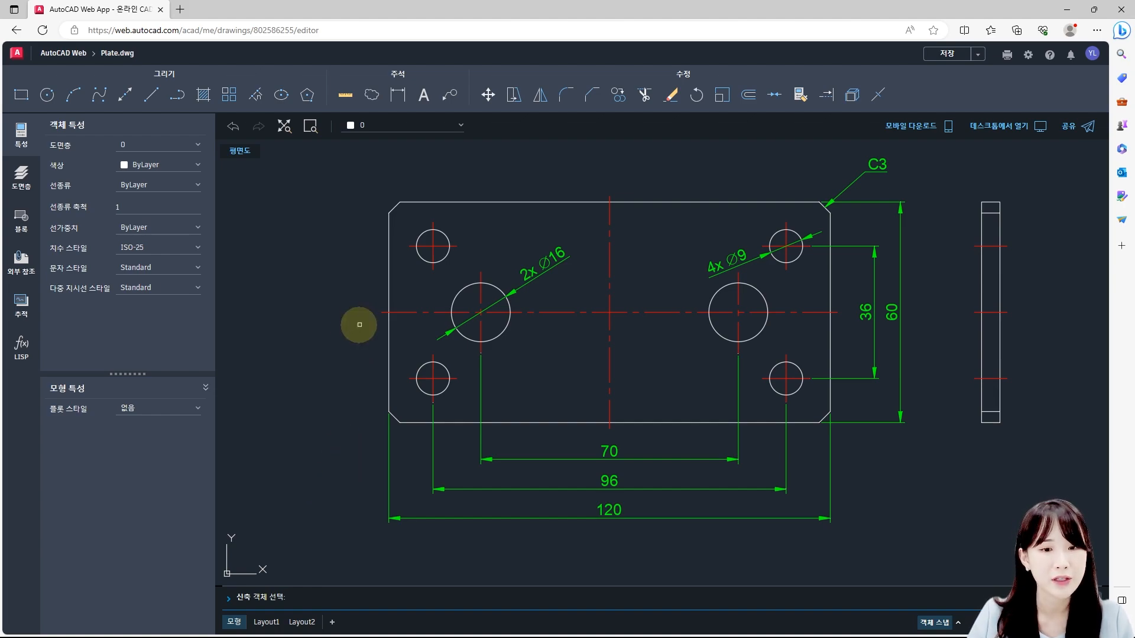
scroll(349, 326, "up", 1)
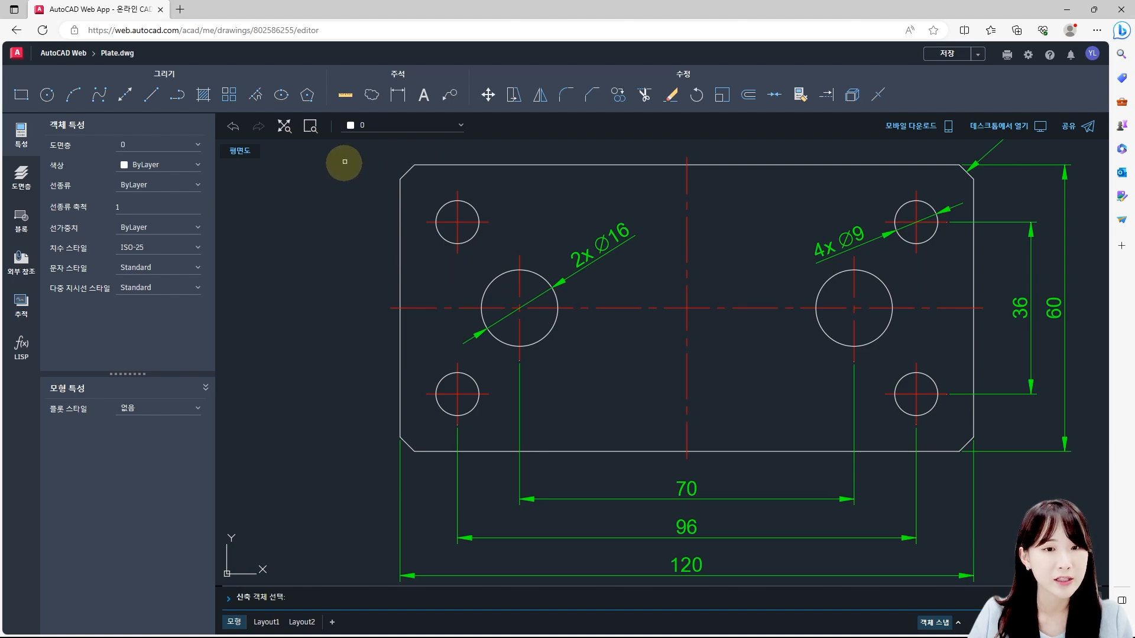
left_click(430, 492)
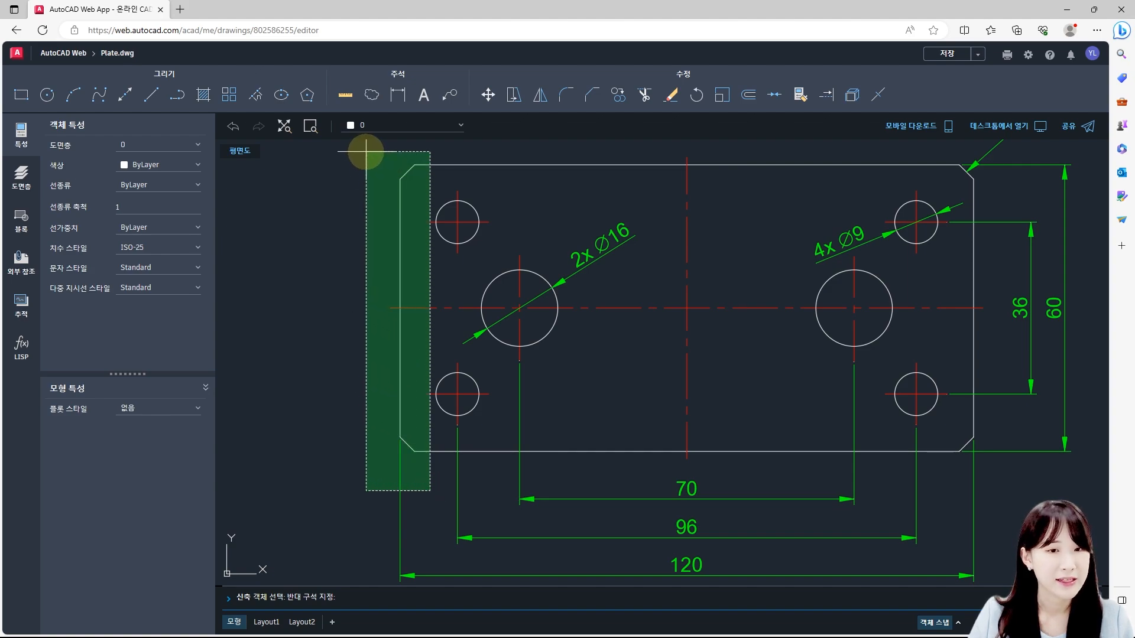
middle_click_drag(375, 161, 389, 174)
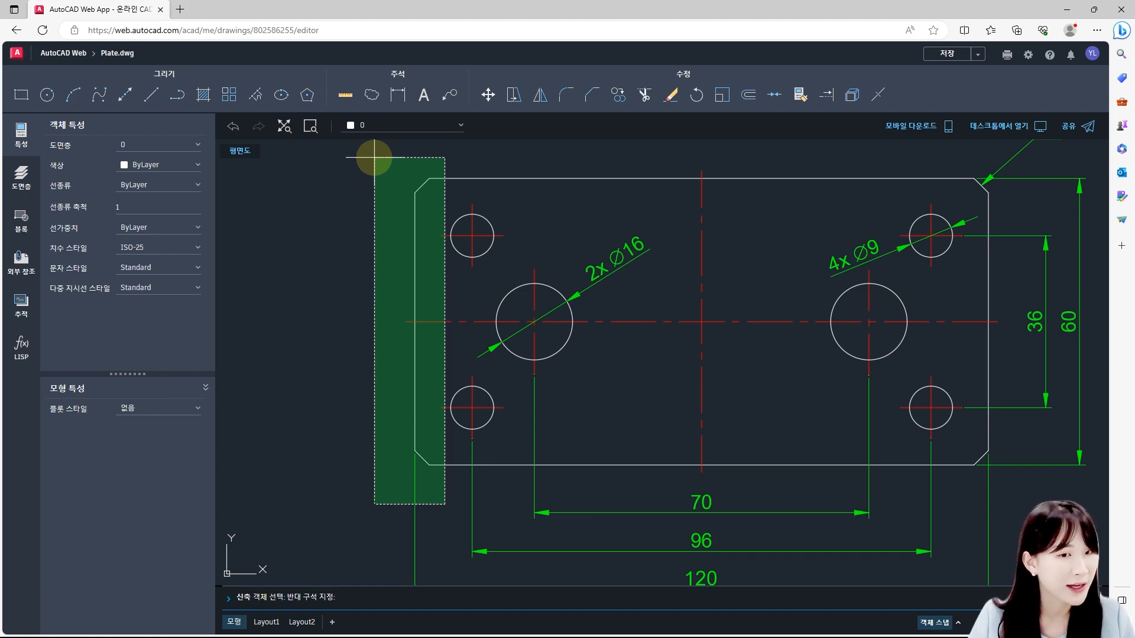
left_click(374, 158)
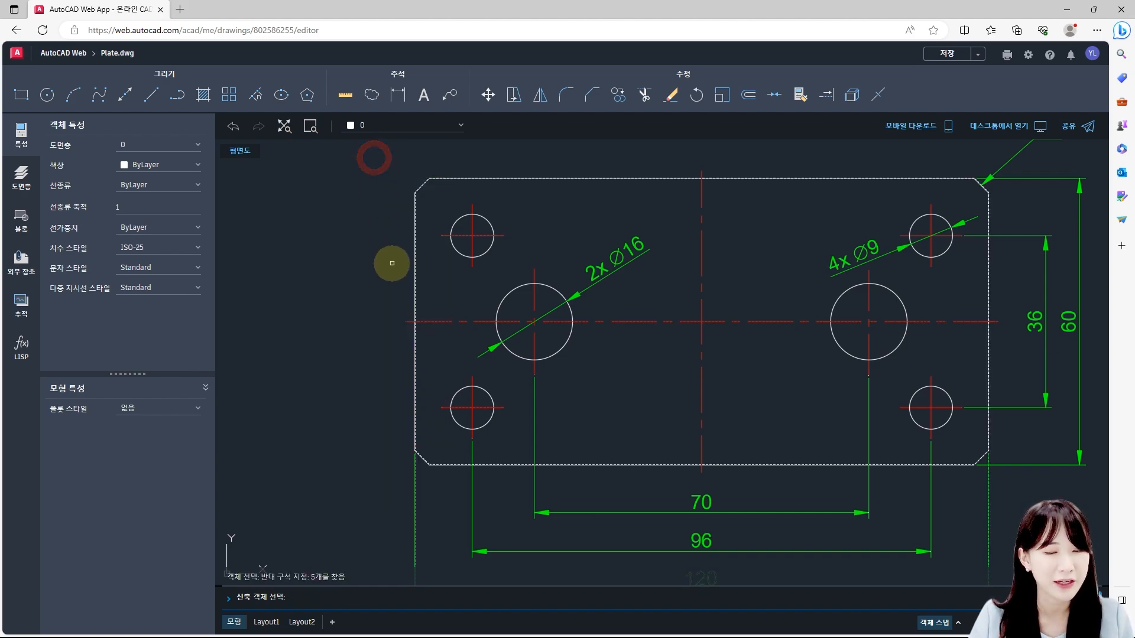
Remove the lower-left 9 mm hole's horizontal centre line from the Stretch selection
scroll(409, 278, "up", 1)
scroll(472, 222, "up", 2)
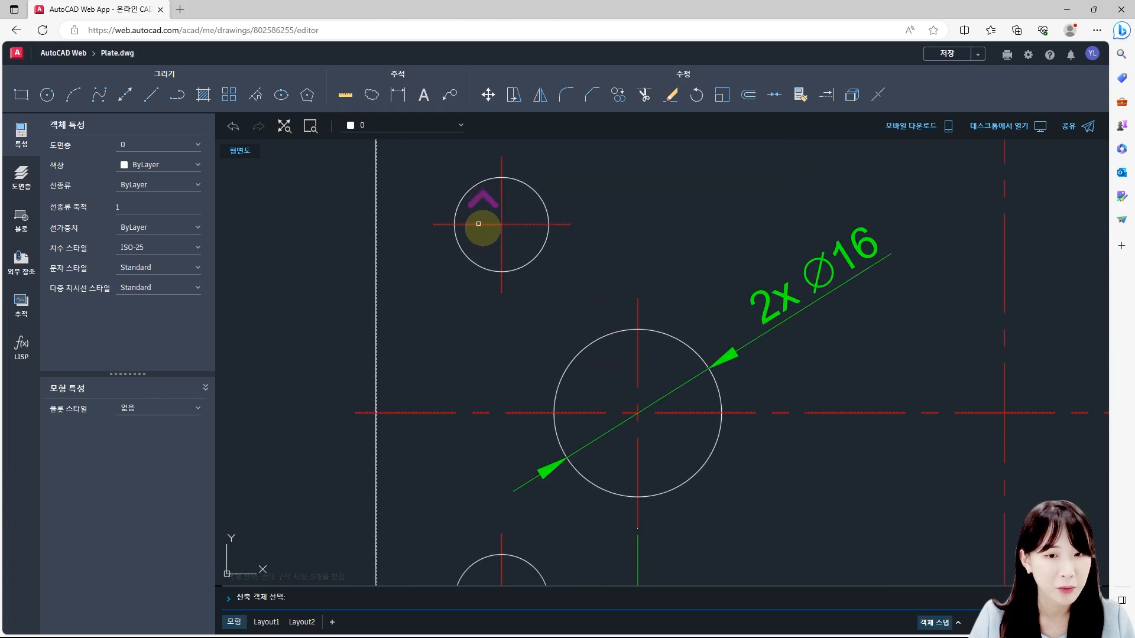
scroll(506, 424, "down", 3)
scroll(476, 421, "up", 2)
scroll(489, 363, "up", 1)
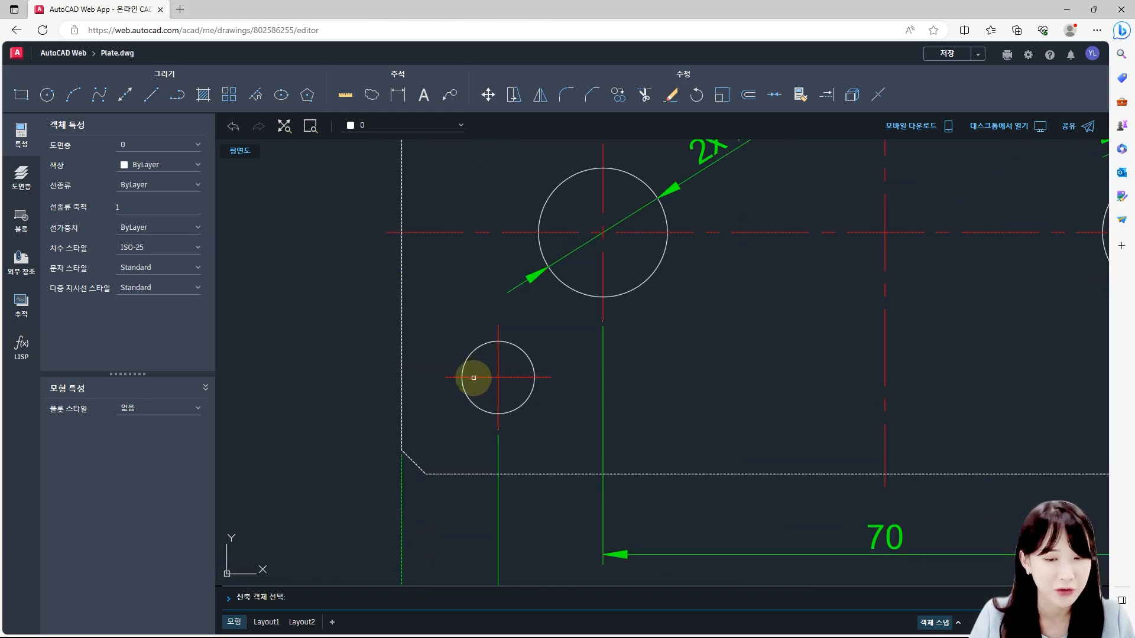
scroll(474, 377, "up", 1)
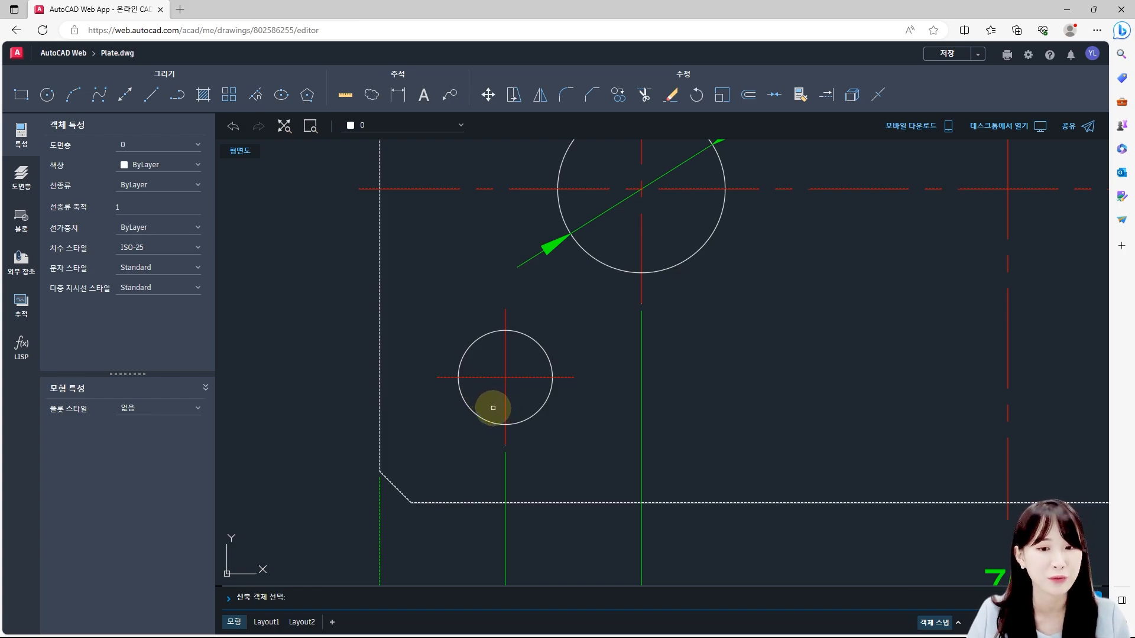
key("shift")
left_click(477, 378, "shift")
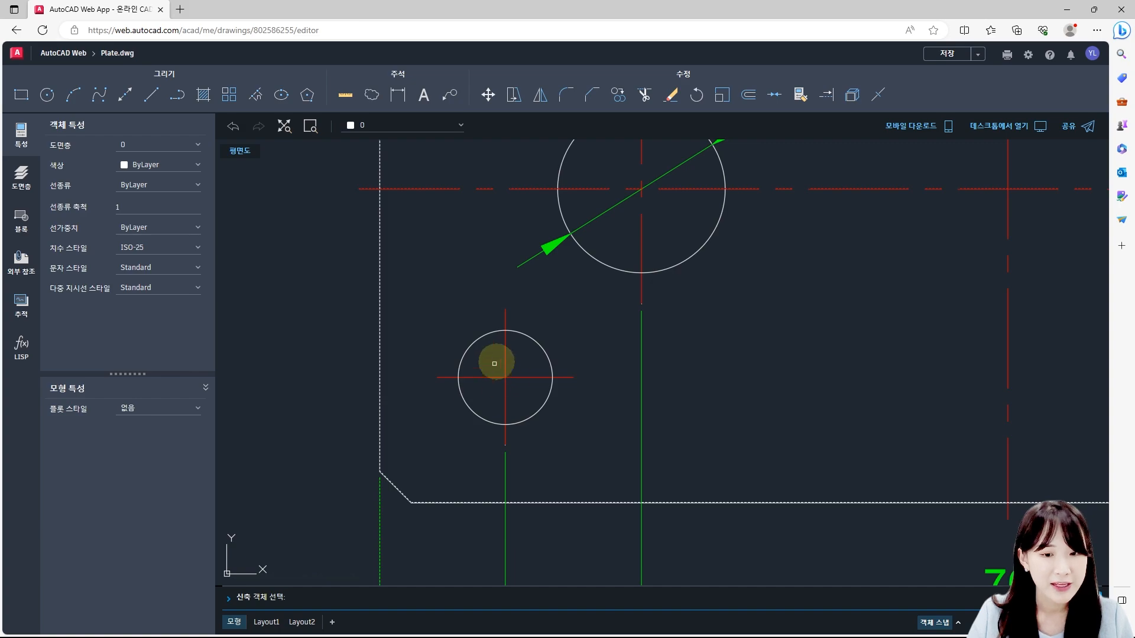
Remove the upper-left 9 mm hole's horizontal centre line from the Stretch selection
scroll(494, 376, "down", 2)
scroll(485, 157, "up", 3)
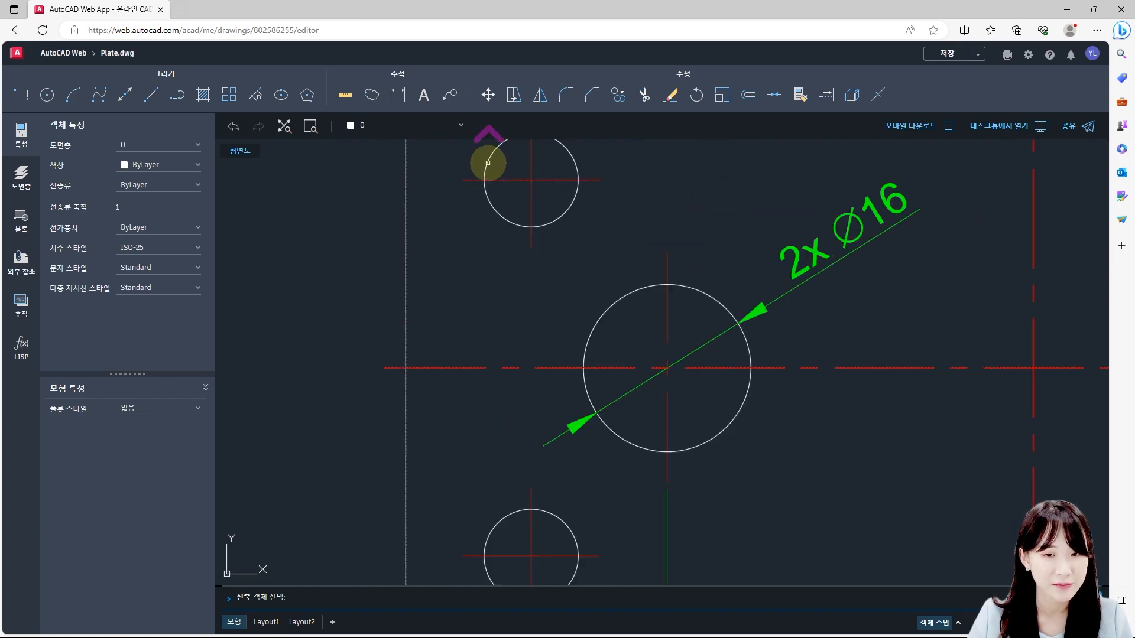
scroll(494, 228, "down", 1)
middle_click_drag(495, 254, 502, 286)
key("shift")
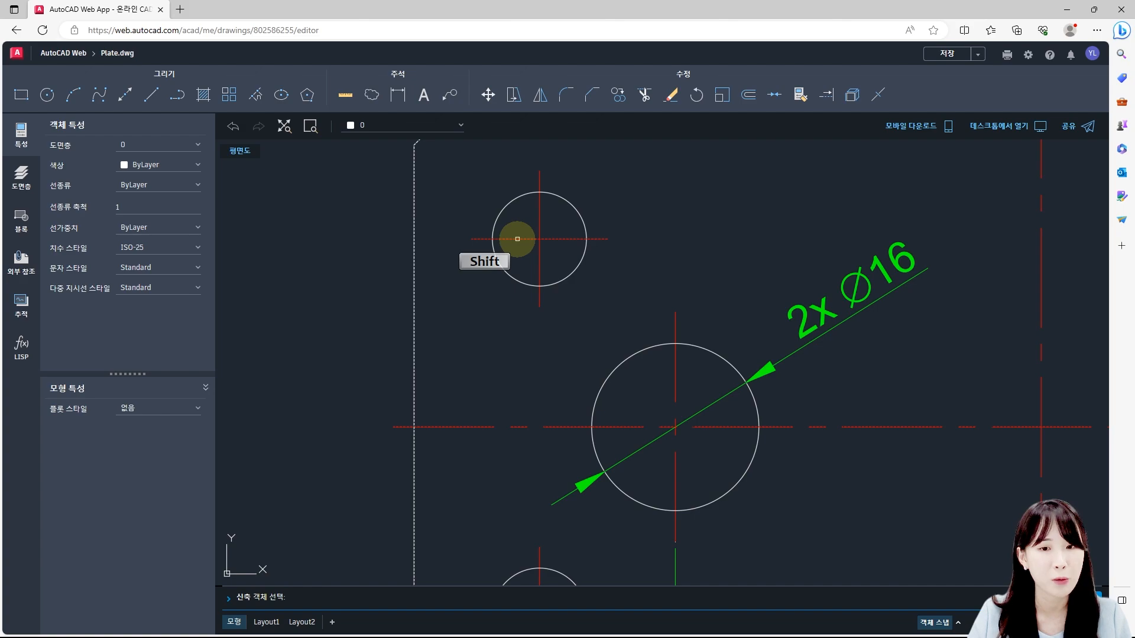
left_click(517, 238, "shift")
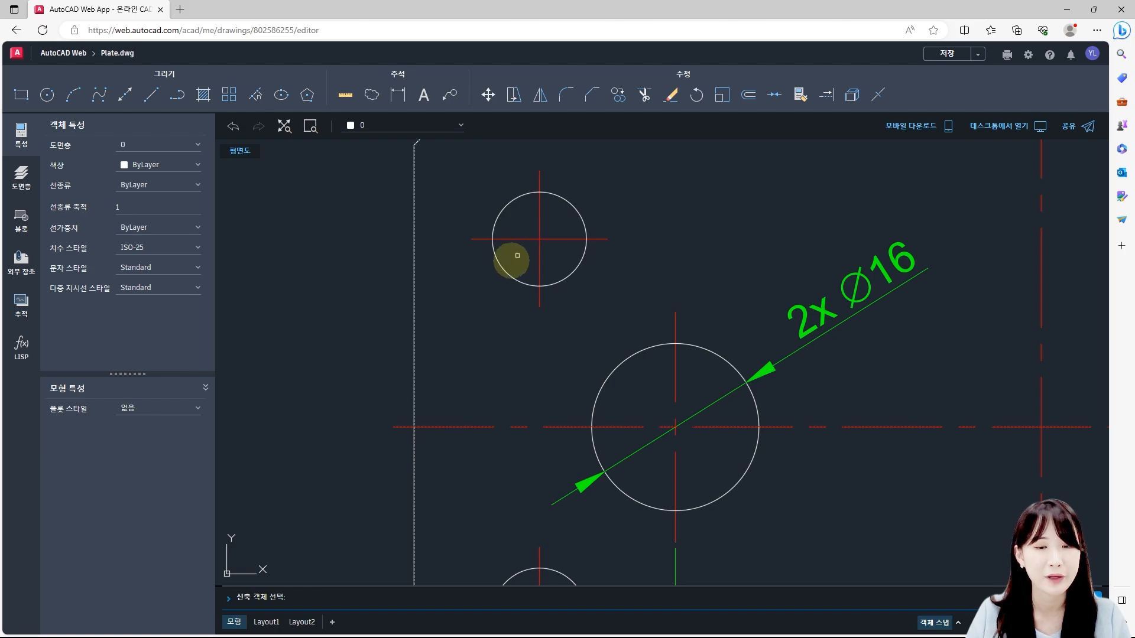
Accept the selection and stretch the plate's left end horizontally outward by 5 mm, making the plate 125 mm long
scroll(508, 270, "down", 2)
scroll(508, 271, "down", 1)
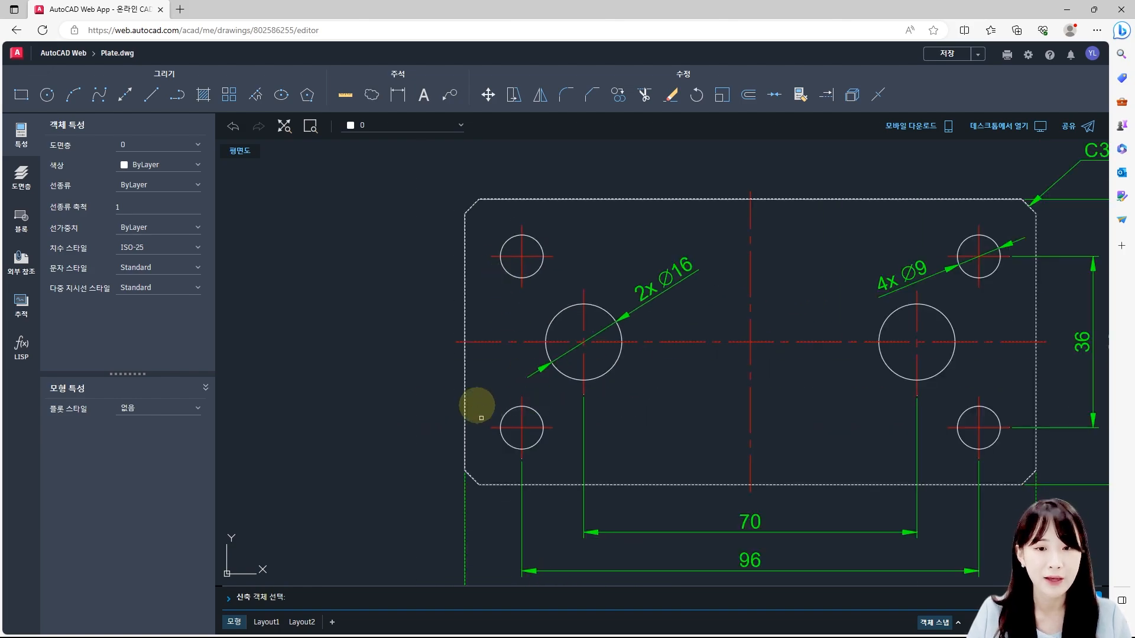
scroll(458, 290, "down", 1)
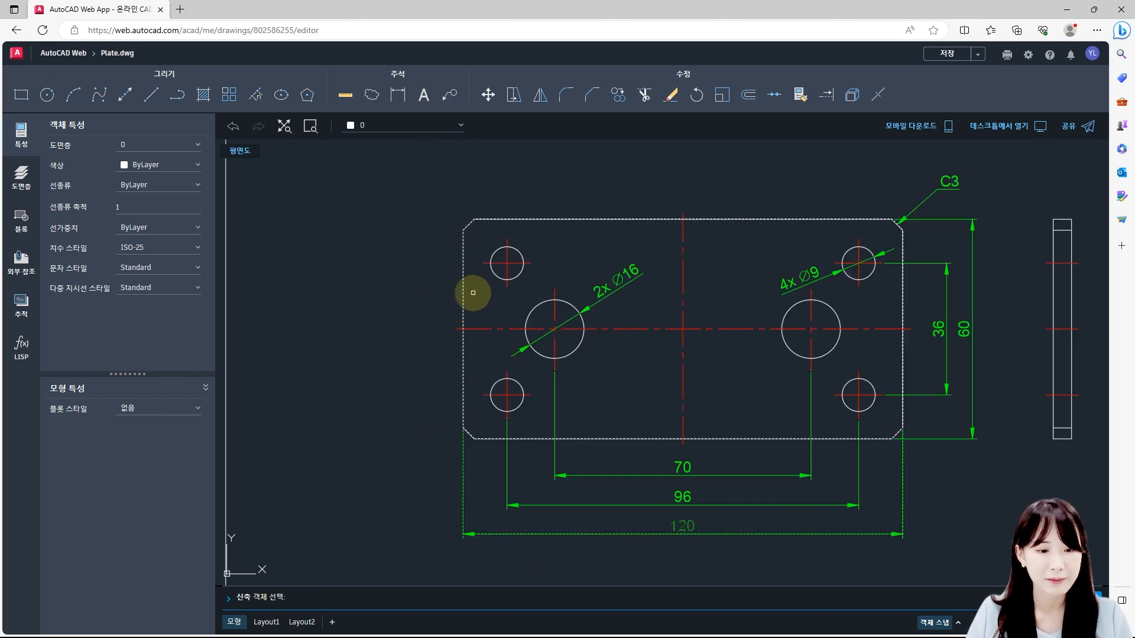
key("Return")
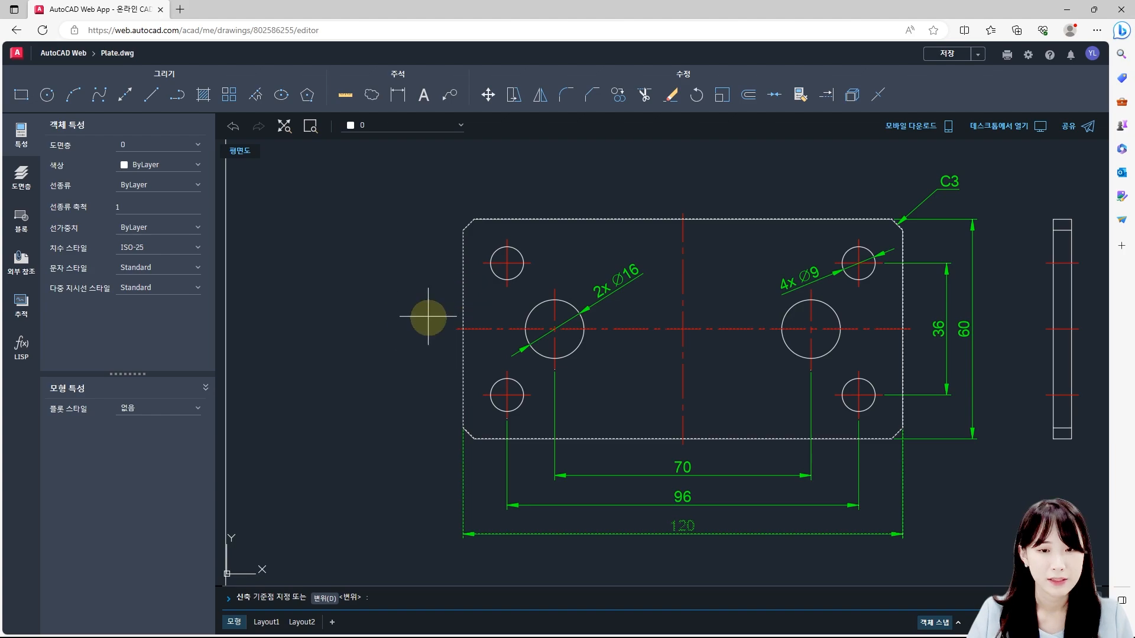
scroll(428, 320, "up", 1)
scroll(426, 320, "down", 1)
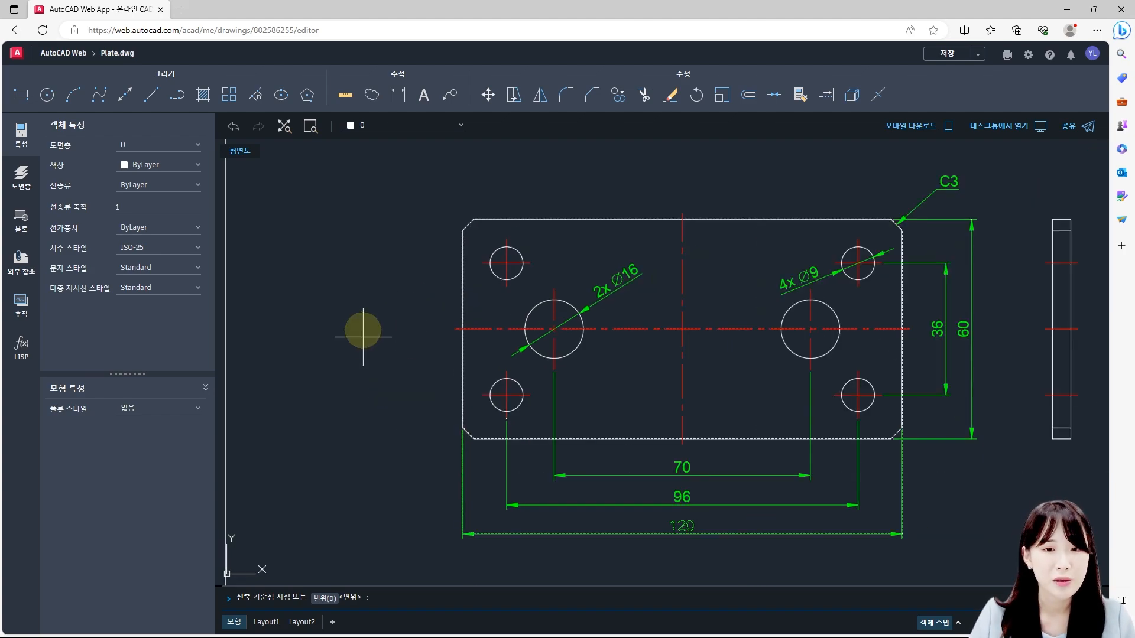
middle_click_drag(367, 332, 393, 350)
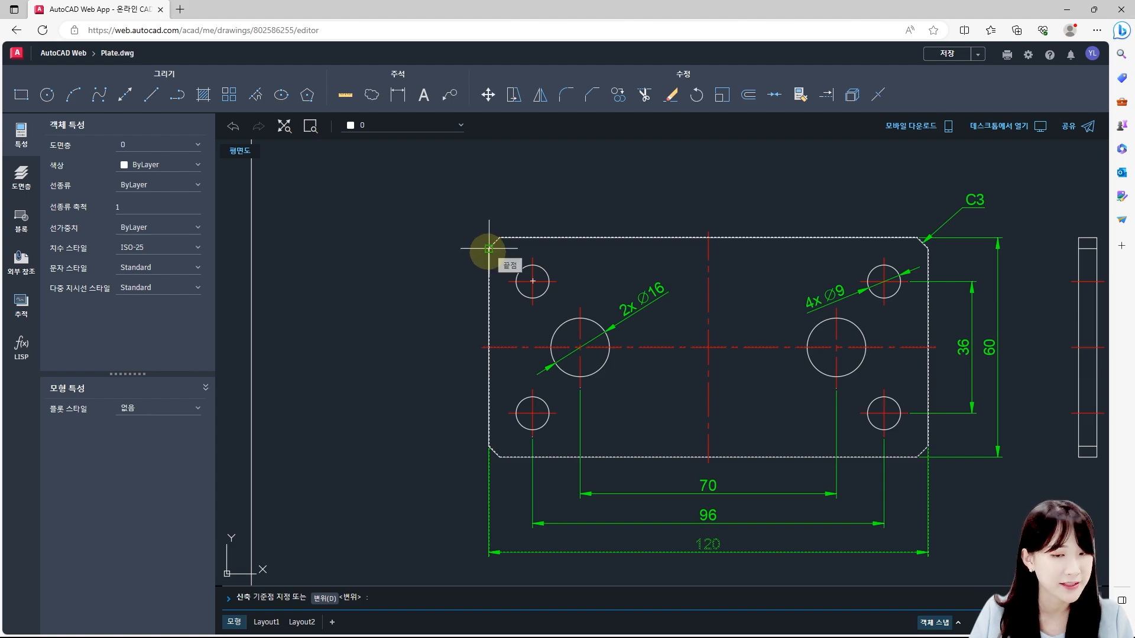
left_click(376, 204)
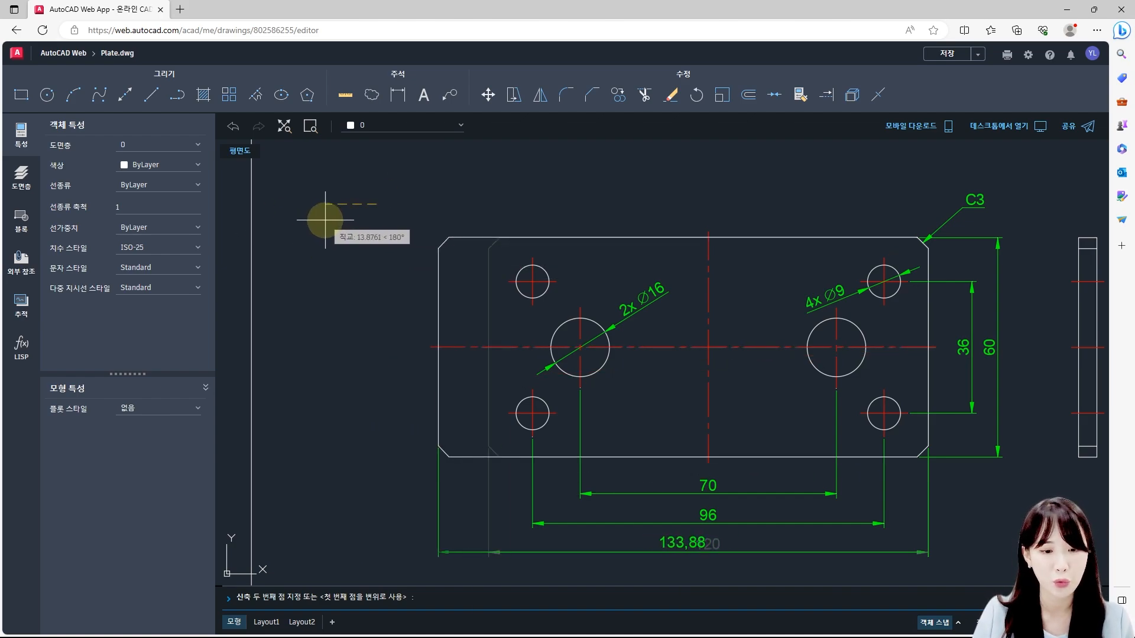
key("Return")
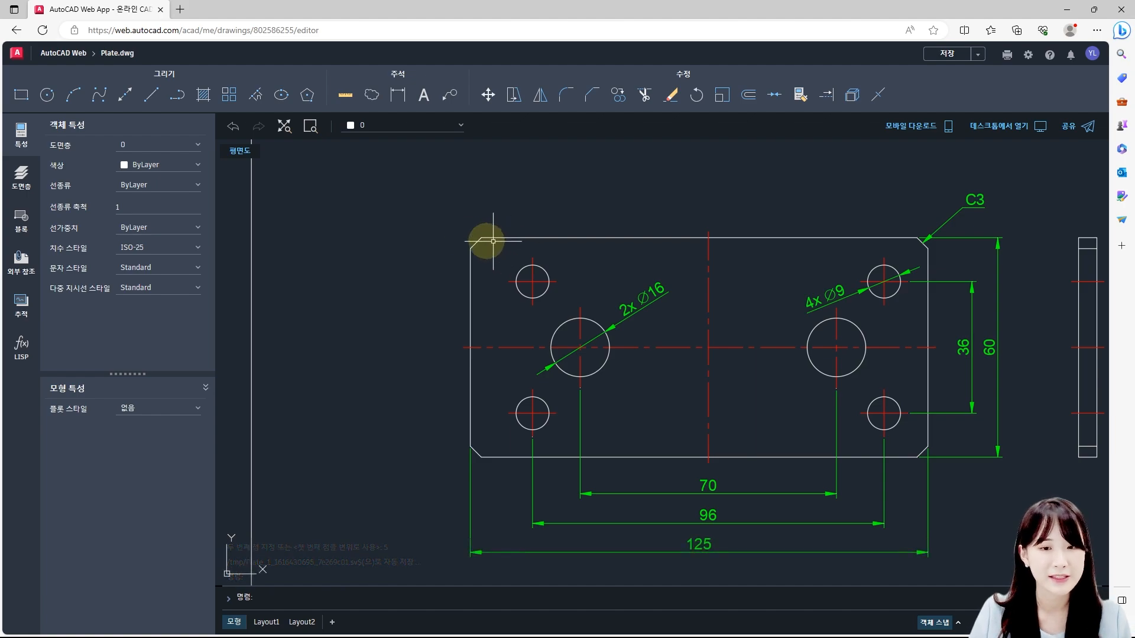
Start the Stretch command and select the plate's right end, including the C3 leader and both vertical dimensions, with a crossing window
middle_click_drag(789, 518, 698, 461)
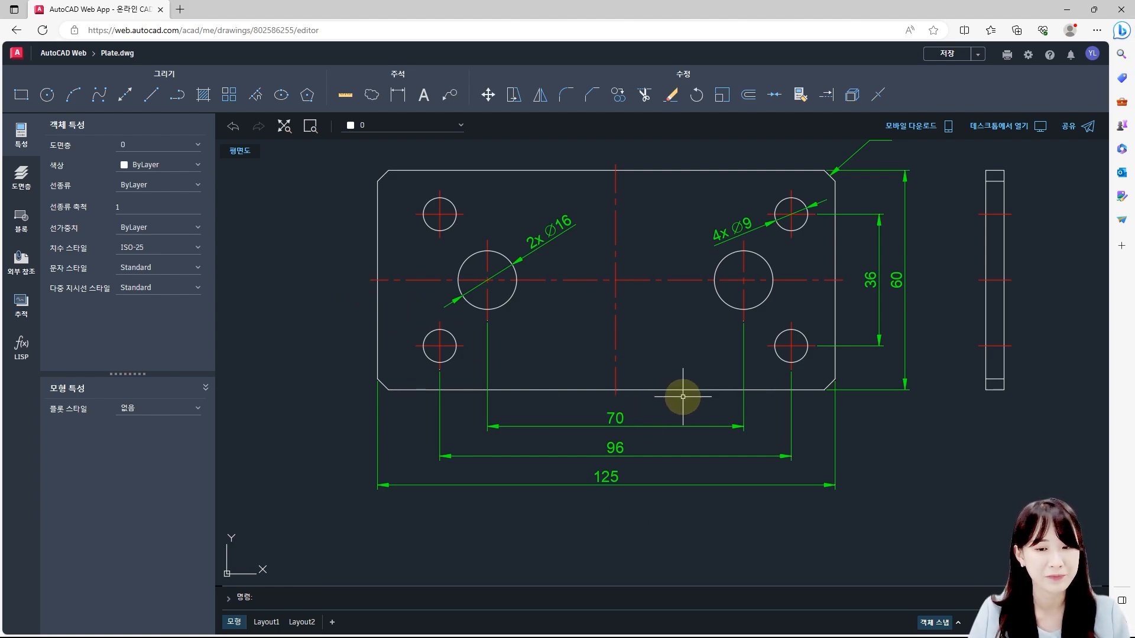
middle_click_drag(803, 373, 741, 394)
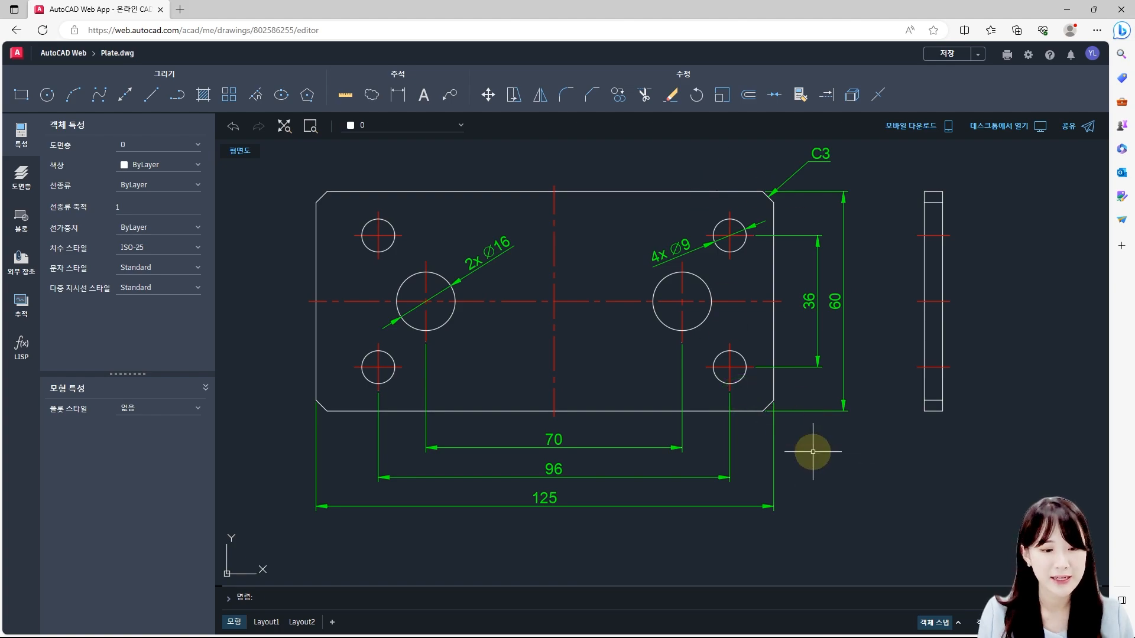
type("s")
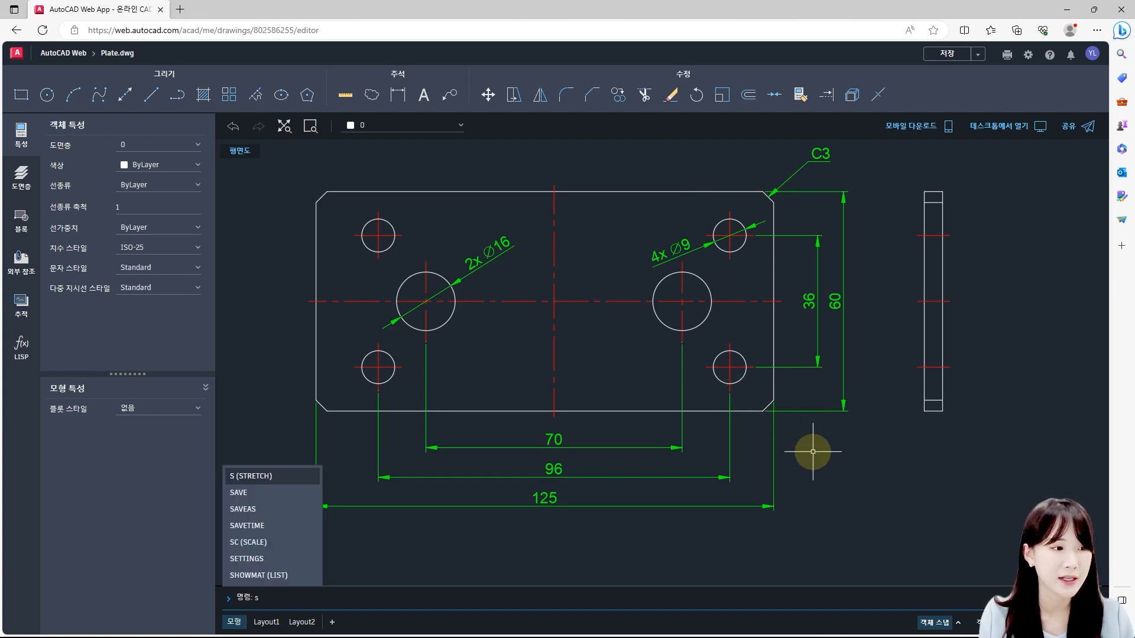
key("Return")
scroll(792, 233, "up", 2)
scroll(756, 283, "down", 2)
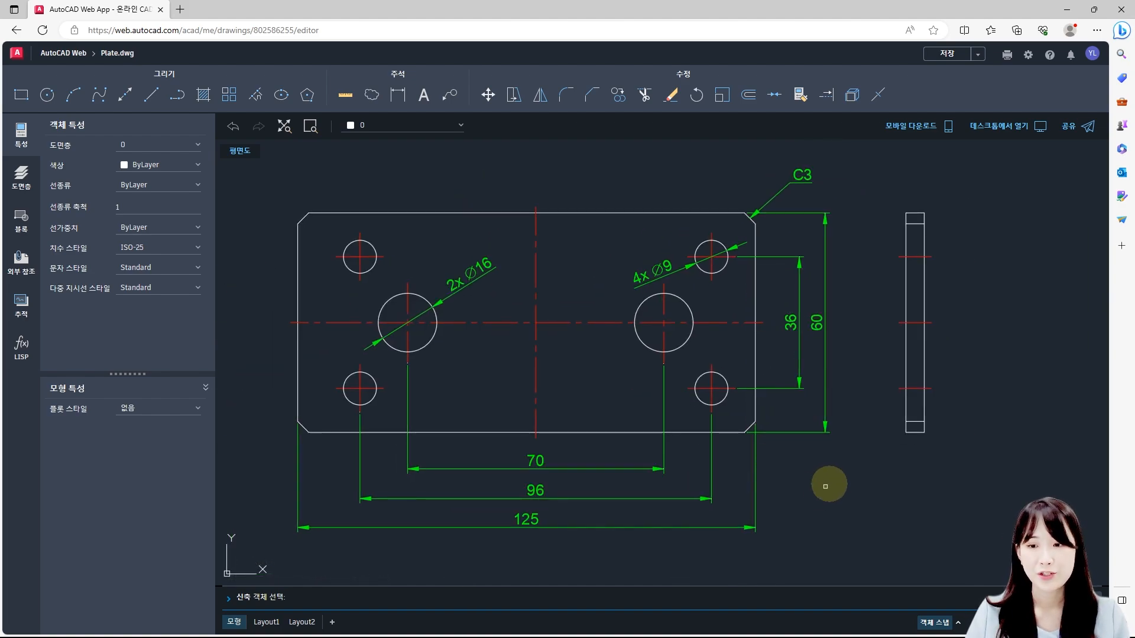
left_click(857, 464)
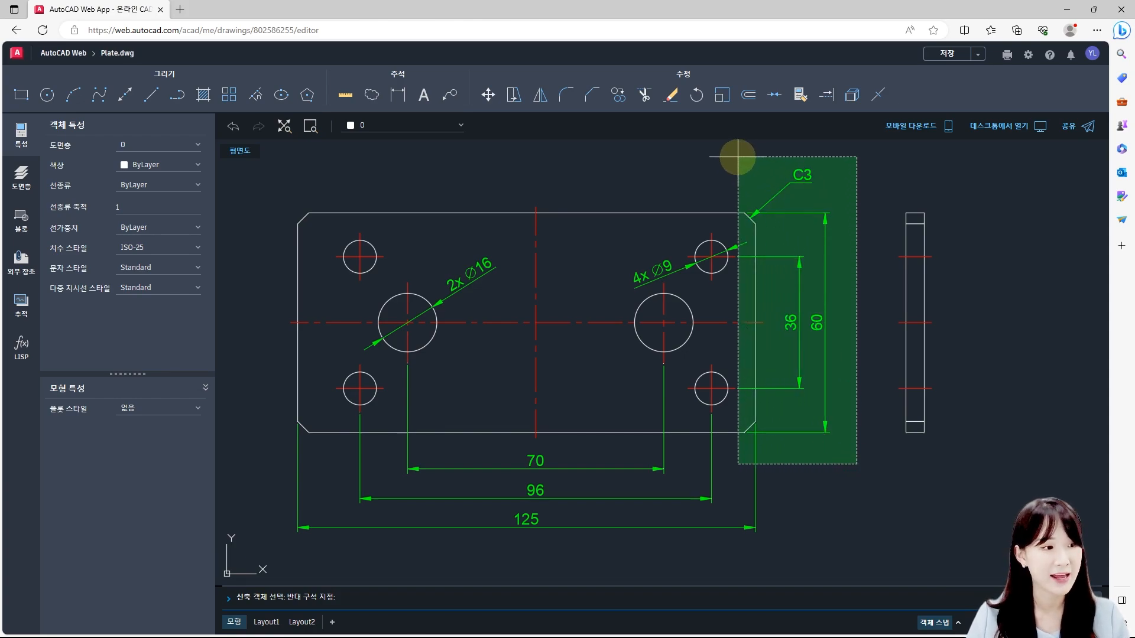
left_click(738, 157)
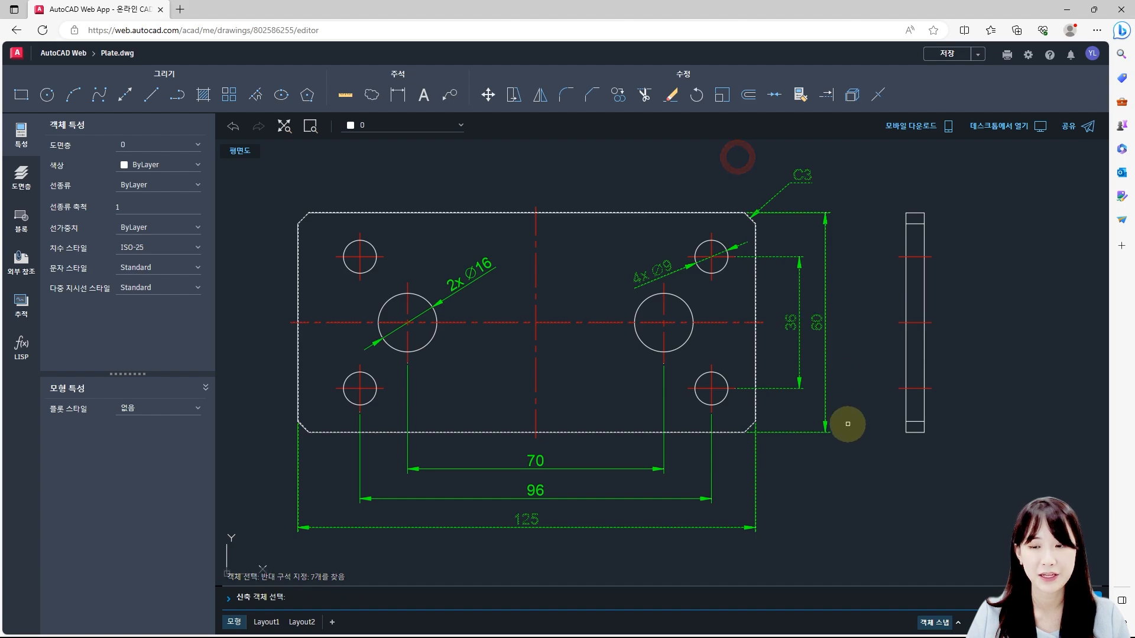
Remove the 4x Ø9 diameter dimension at the upper-right hole from the Stretch selection
scroll(740, 204, "up", 3)
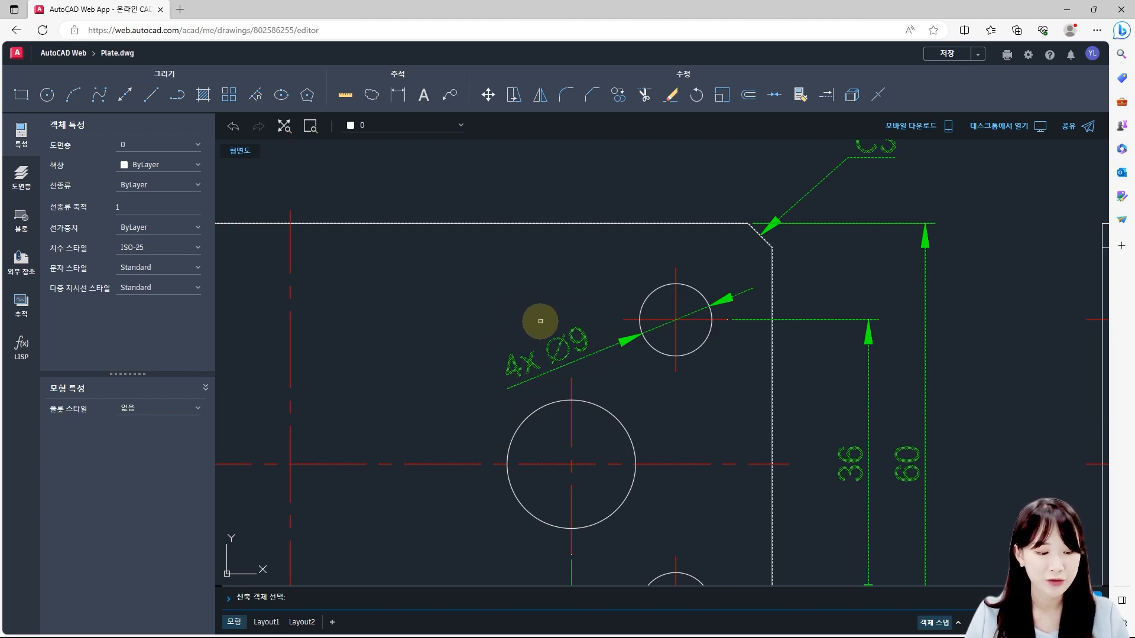
key("shift")
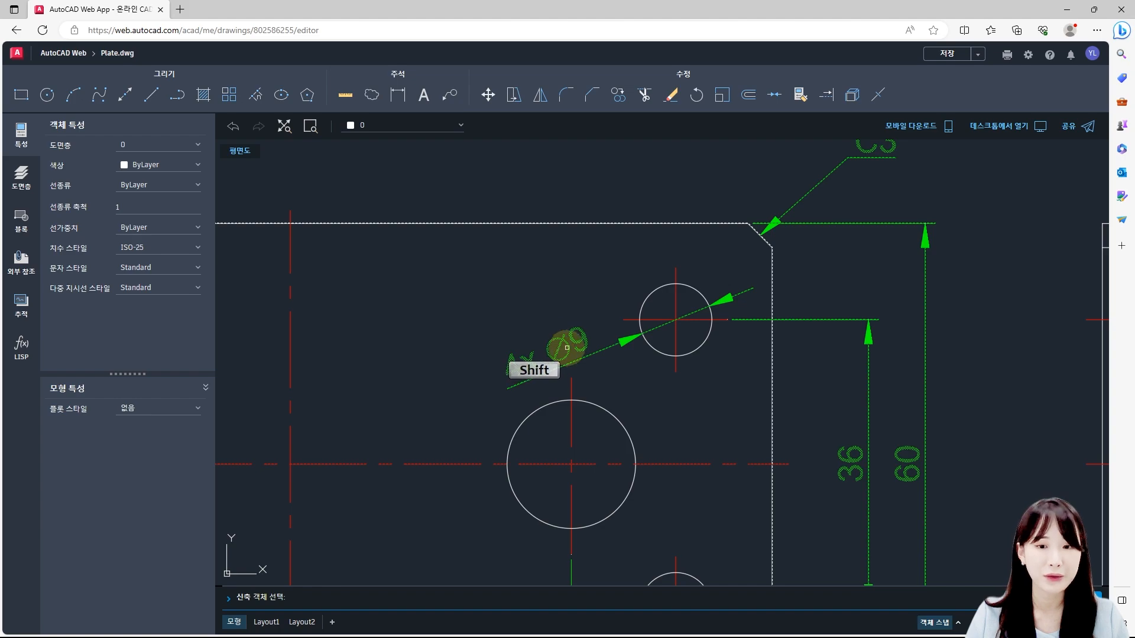
left_click(567, 347, "shift")
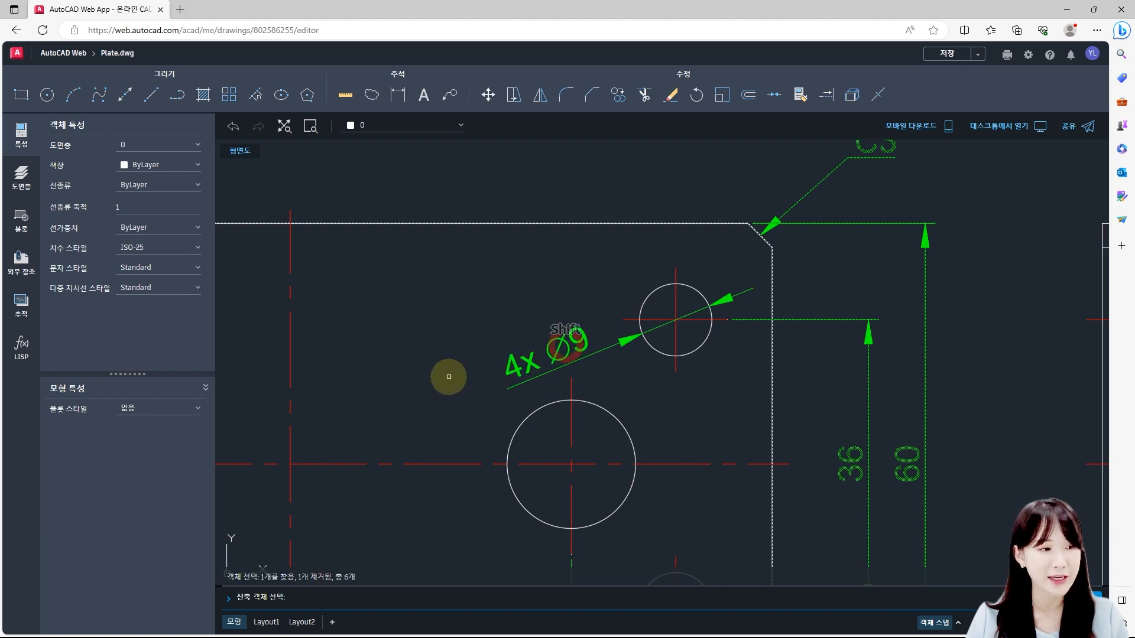
scroll(477, 329, "down", 3)
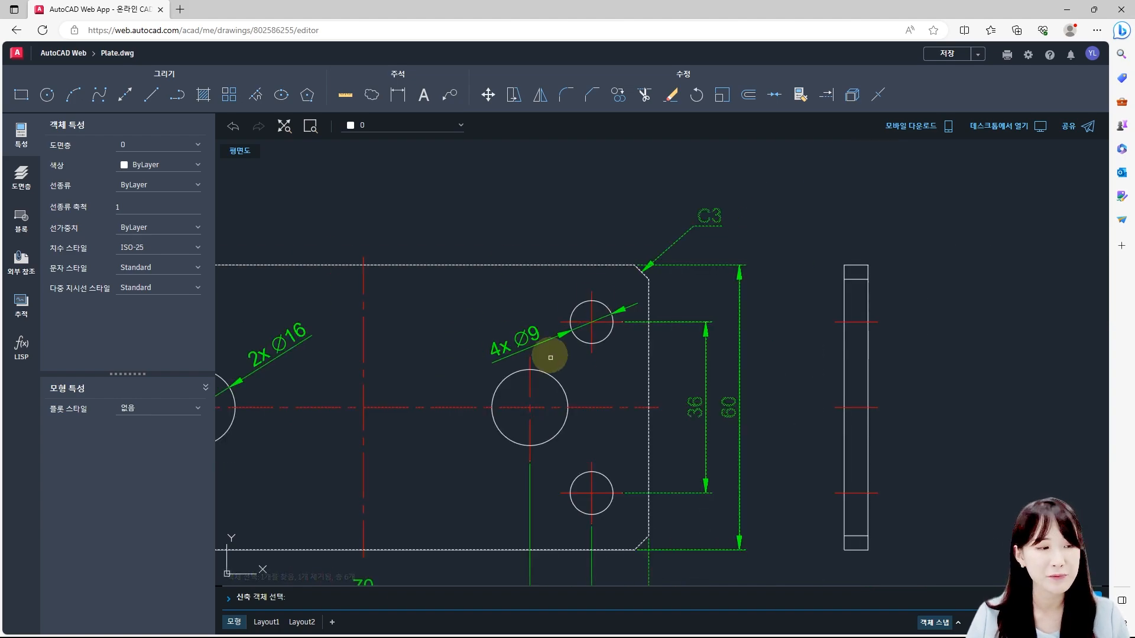
scroll(547, 326, "down", 1)
scroll(569, 421, "up", 1)
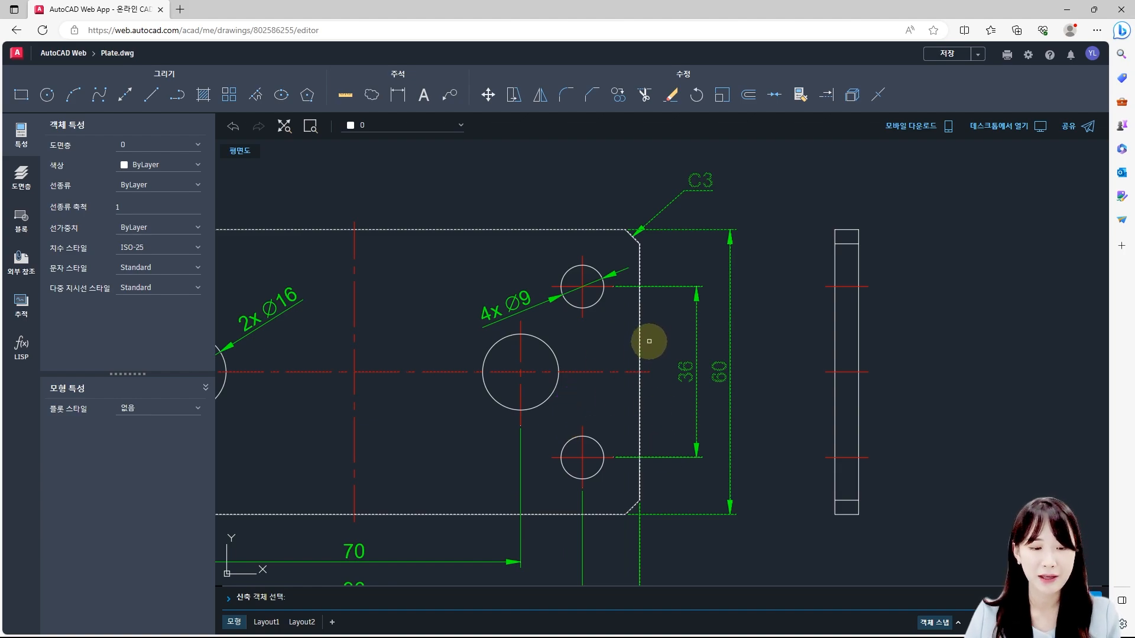
Accept the selection and stretch the plate's right end horizontally outward by 5 mm
key("Return")
scroll(648, 341, "down", 1)
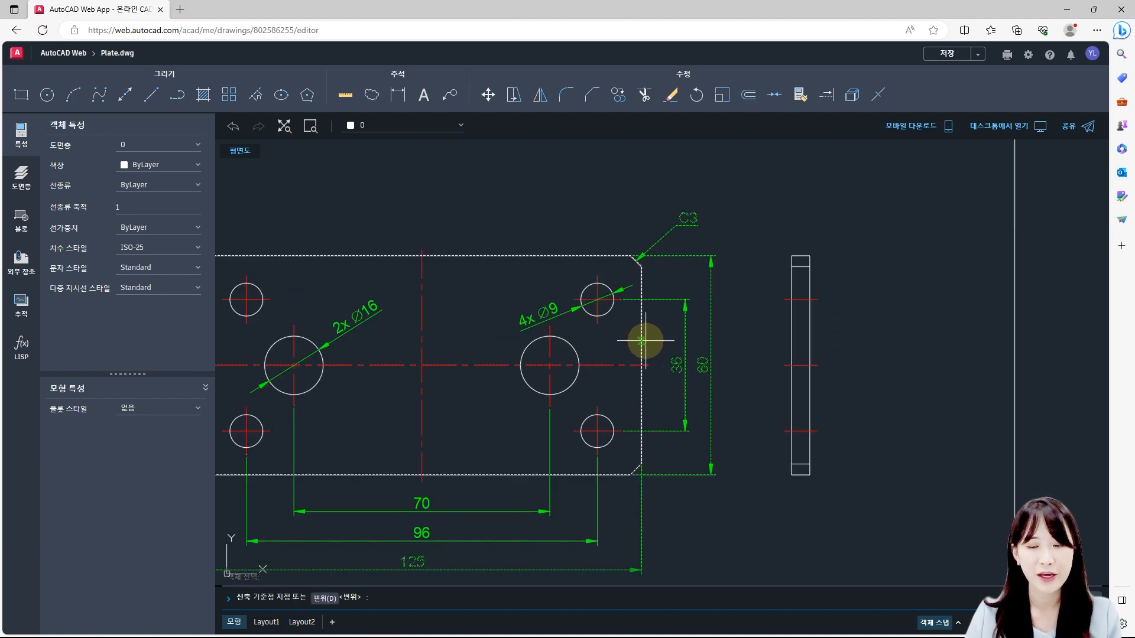
middle_click_drag(612, 237, 634, 260)
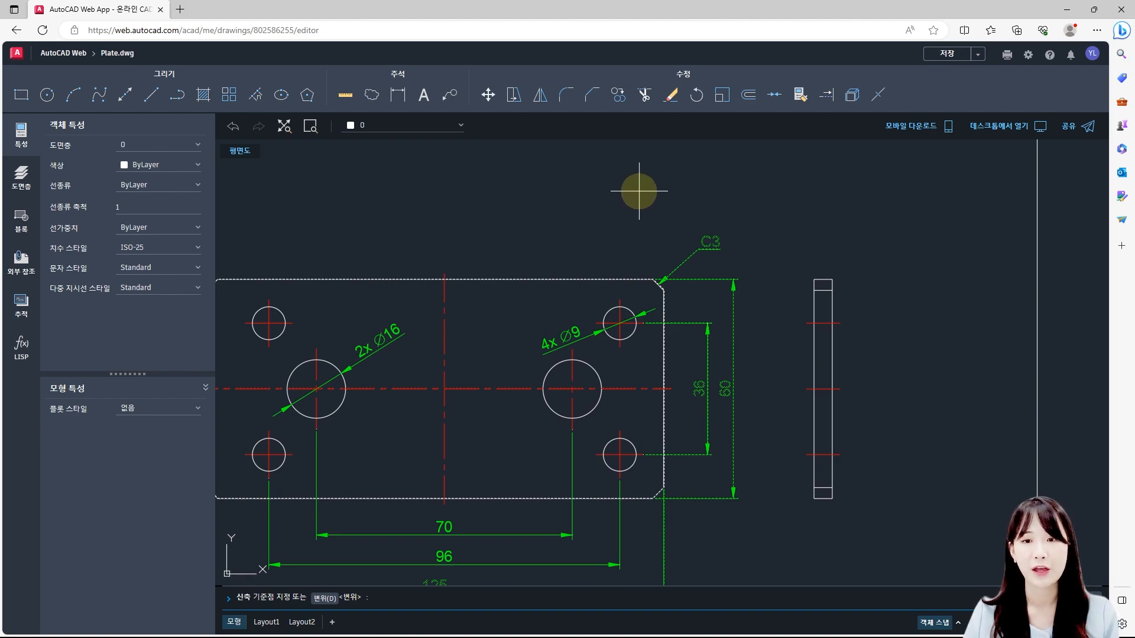
left_click(639, 191)
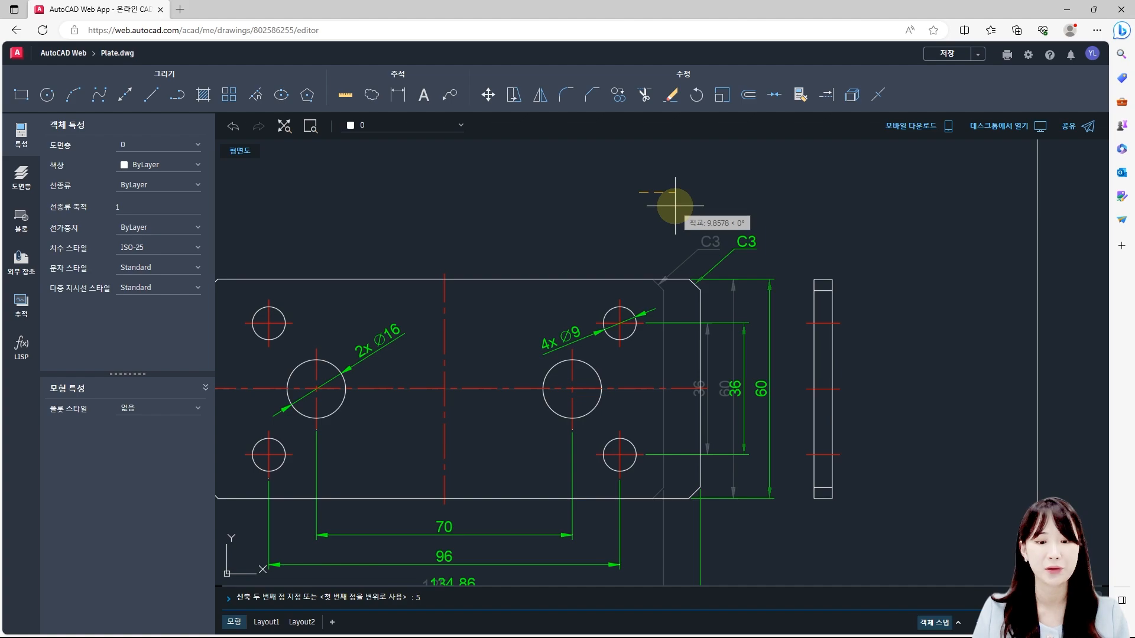
type("5")
key("Return")
scroll(733, 237, "down", 1)
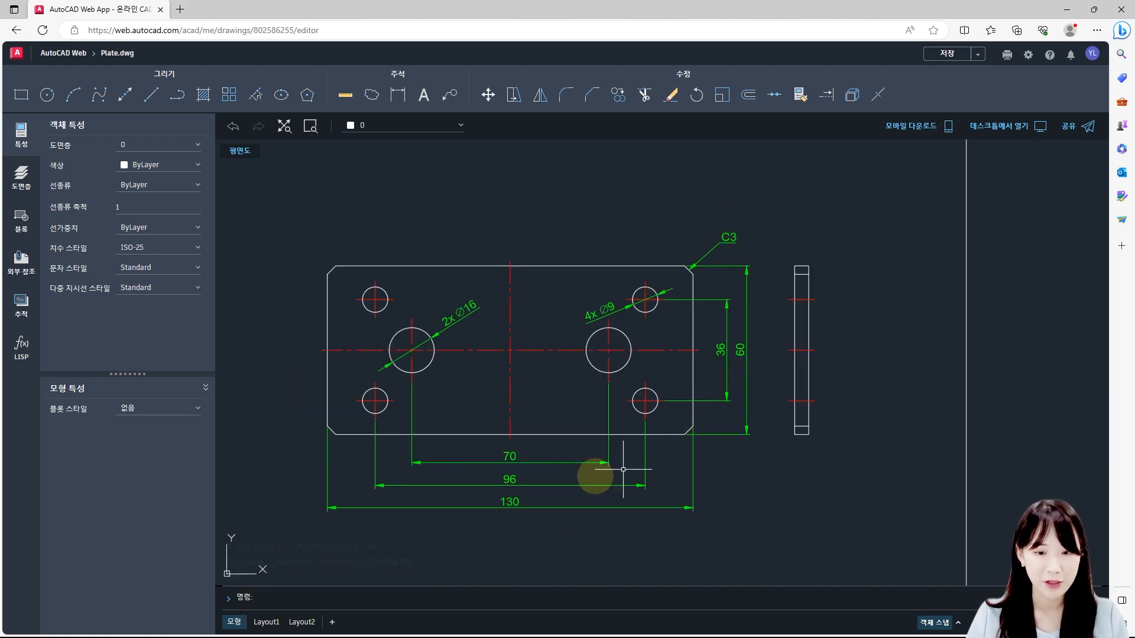
scroll(522, 526, "up", 1)
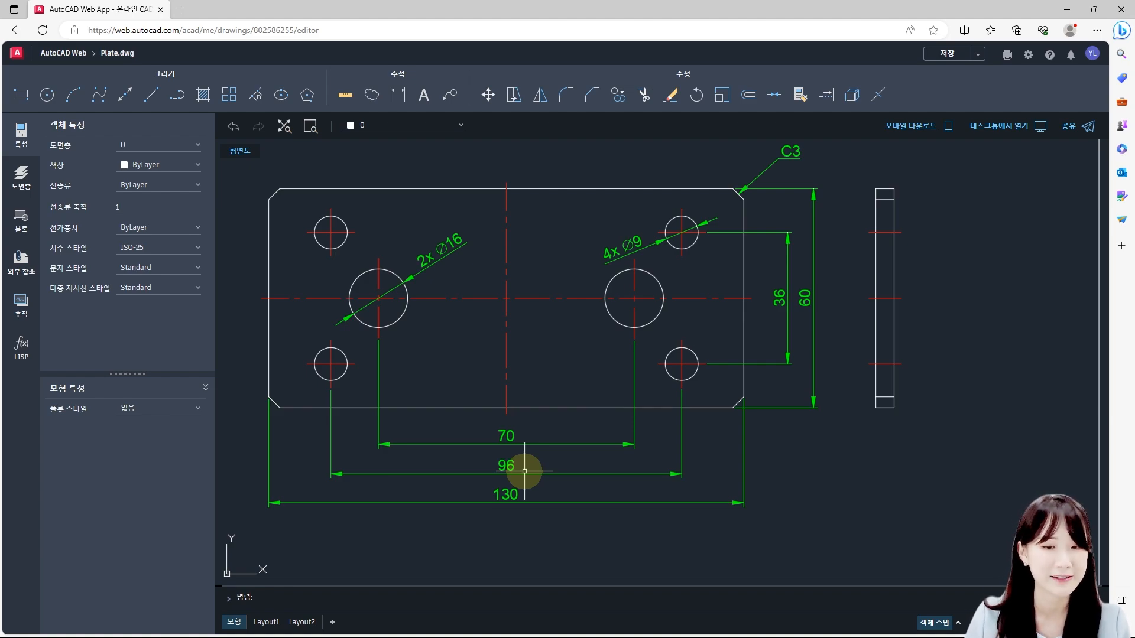
scroll(626, 449, "down", 2)
mouse_move(535, 463)
middle_mouse_down()
mouse_move(624, 451)
mouse_move(597, 463)
middle_mouse_up()
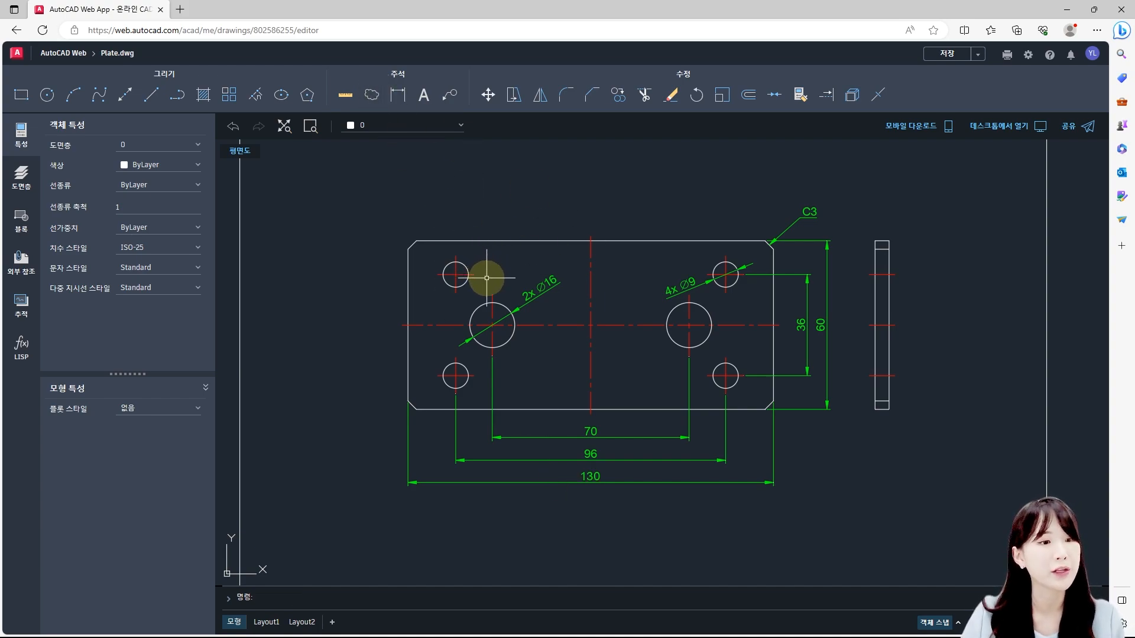
Open the existing trace 추적1, examine its revision-cloud markup around the C3 chamfer leader, and close the trace
left_click(20, 315)
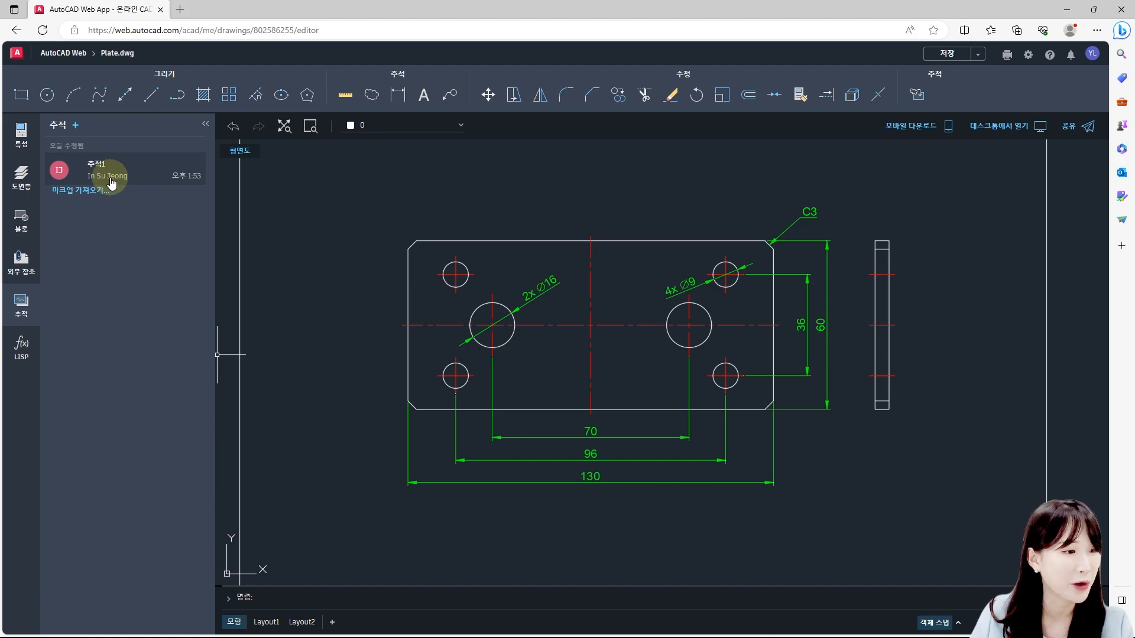
left_click(143, 176)
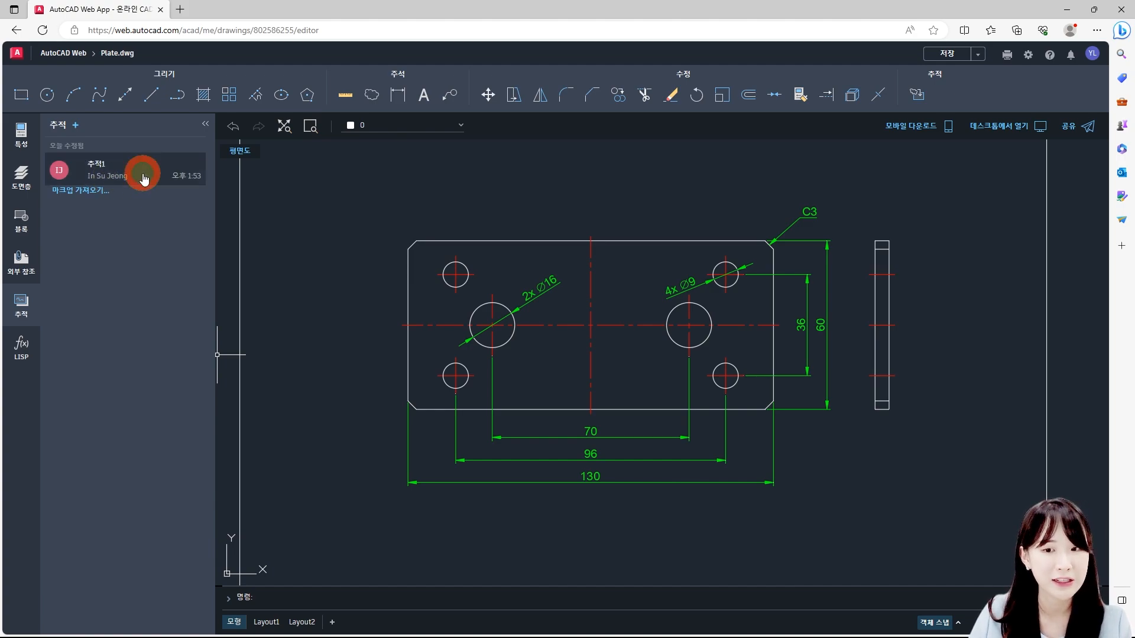
scroll(686, 284, "up", 5)
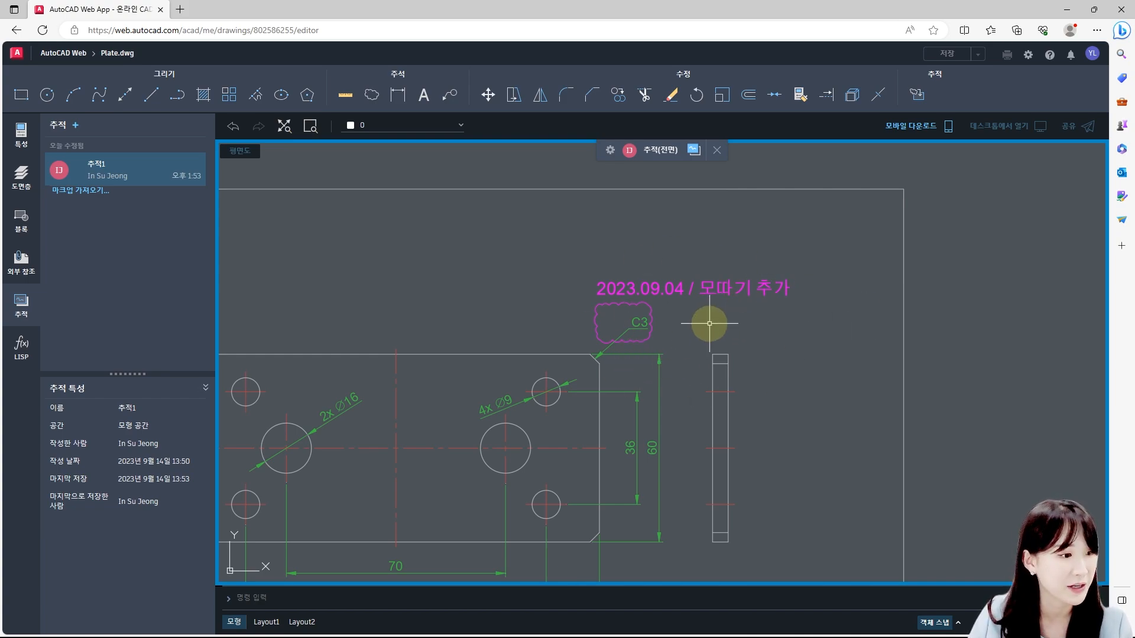
scroll(712, 316, "down", 1)
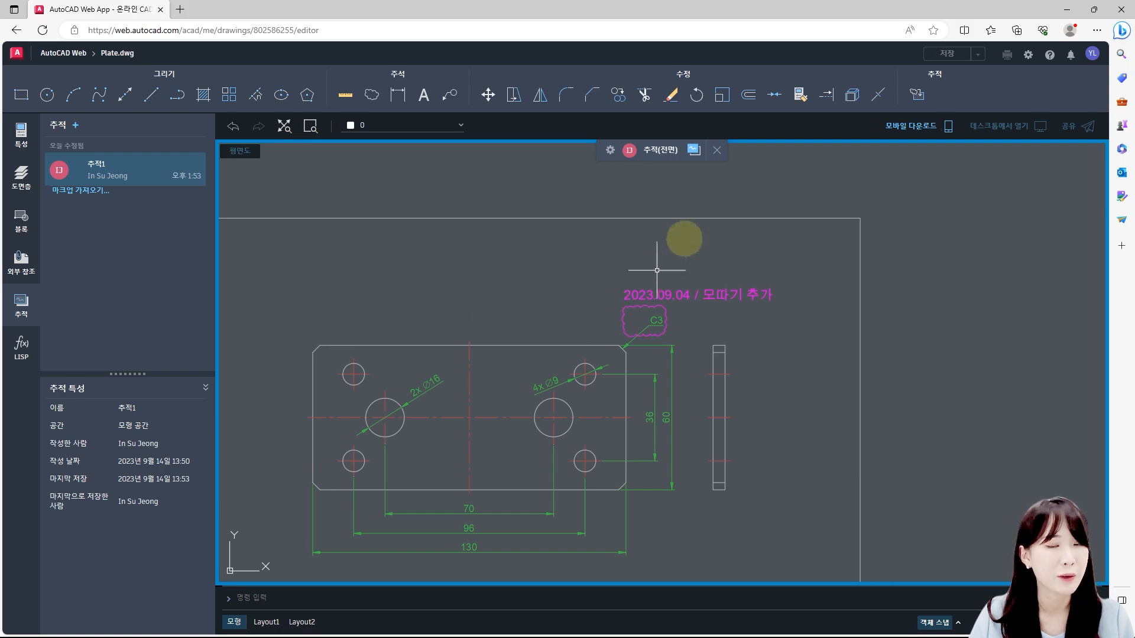
left_click(718, 150)
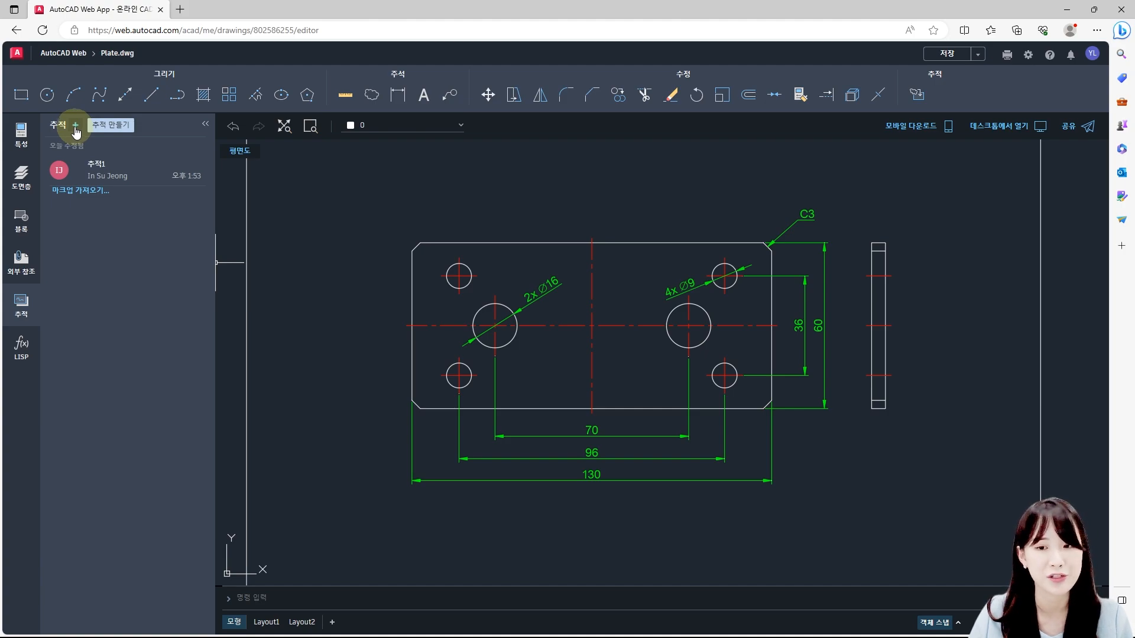
scroll(529, 321, "up", 1)
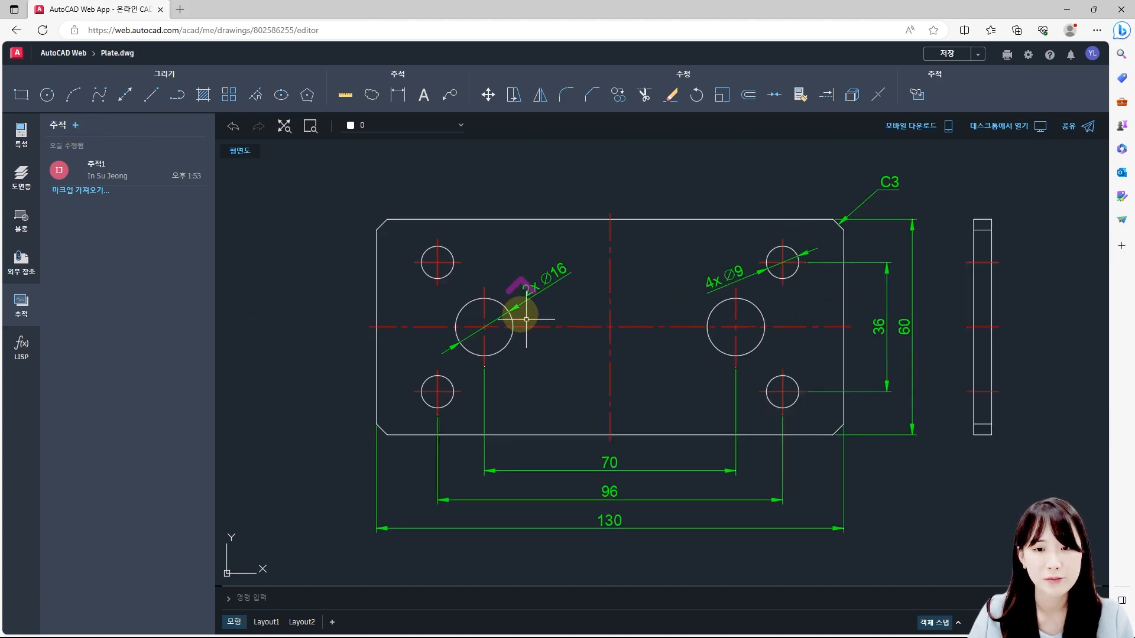
scroll(529, 321, "up", 1)
scroll(520, 261, "up", 1)
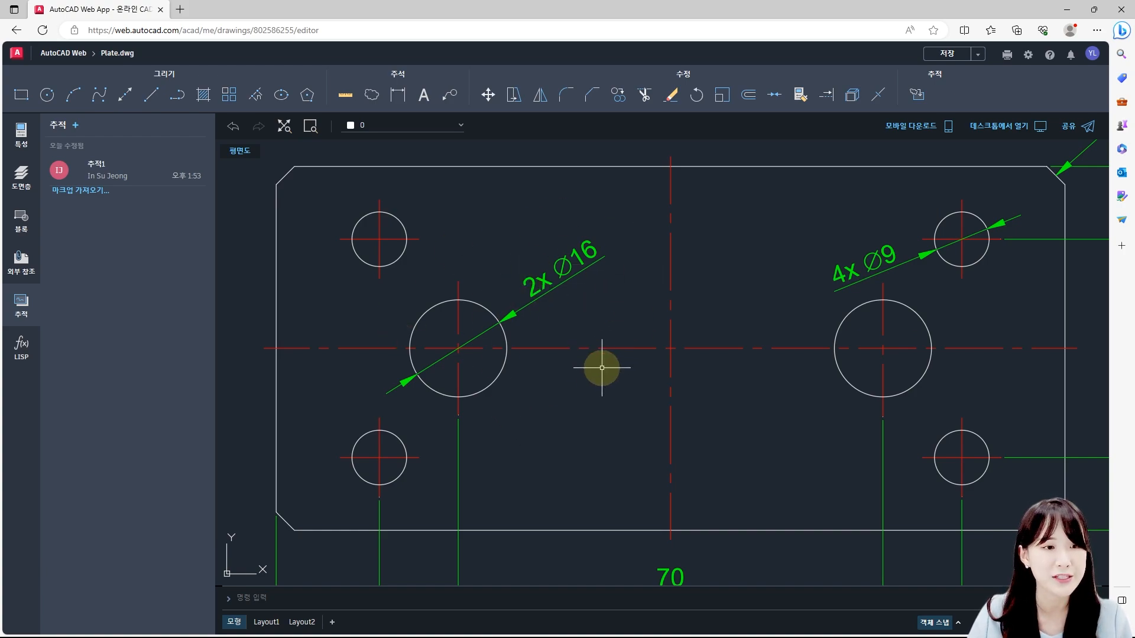
middle_click_drag(487, 329, 496, 341)
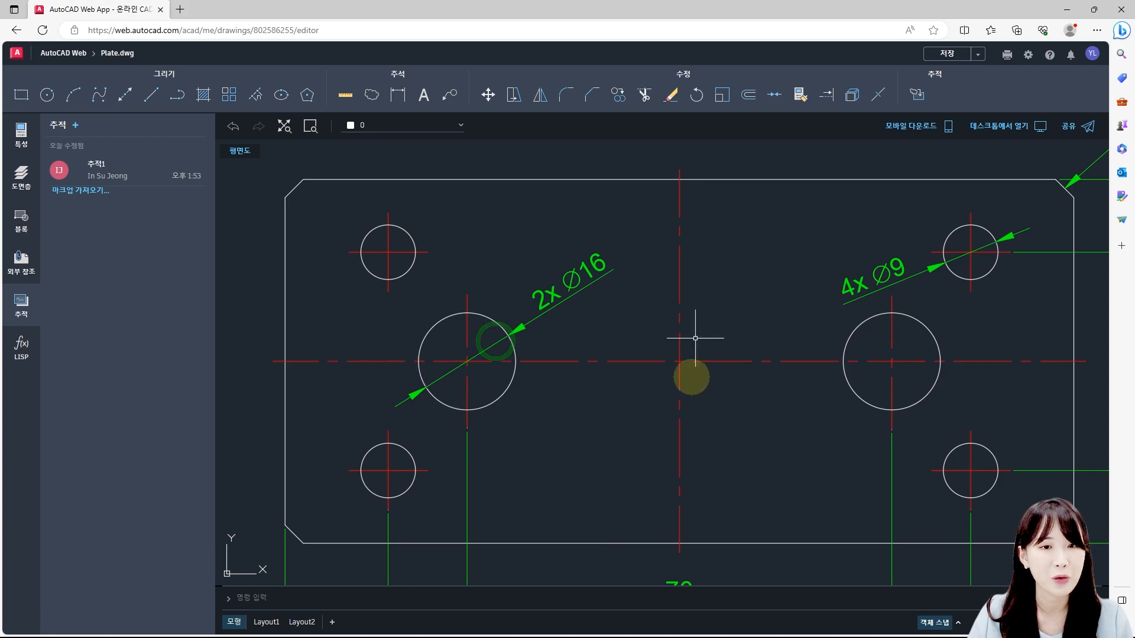
Create a new trace for marking up the plate drawing
left_click(75, 125)
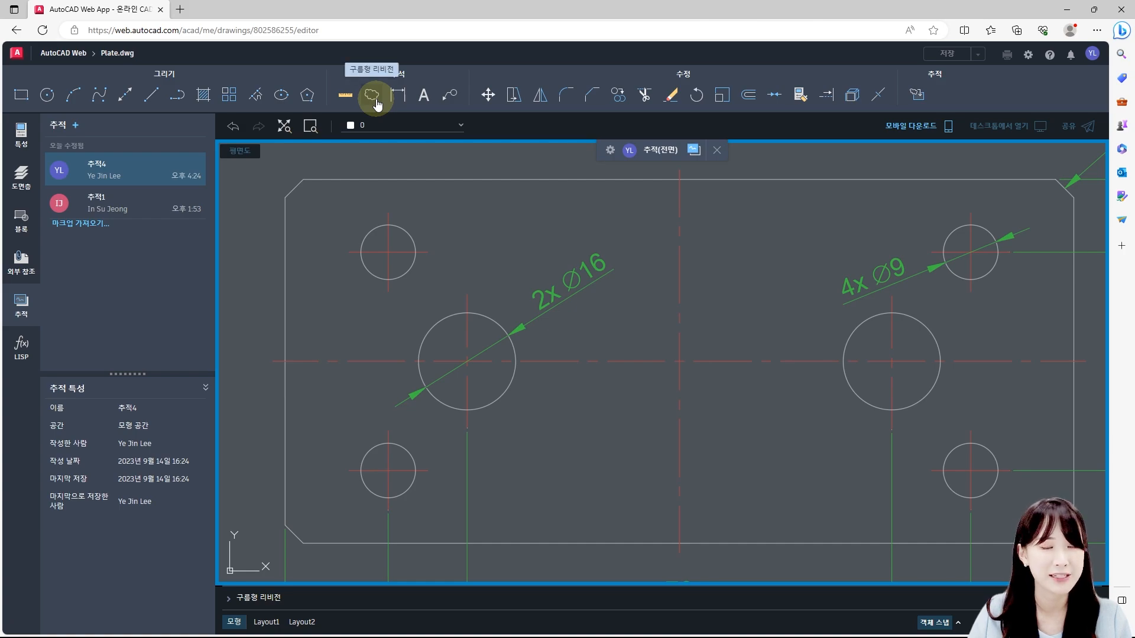
left_click(372, 96)
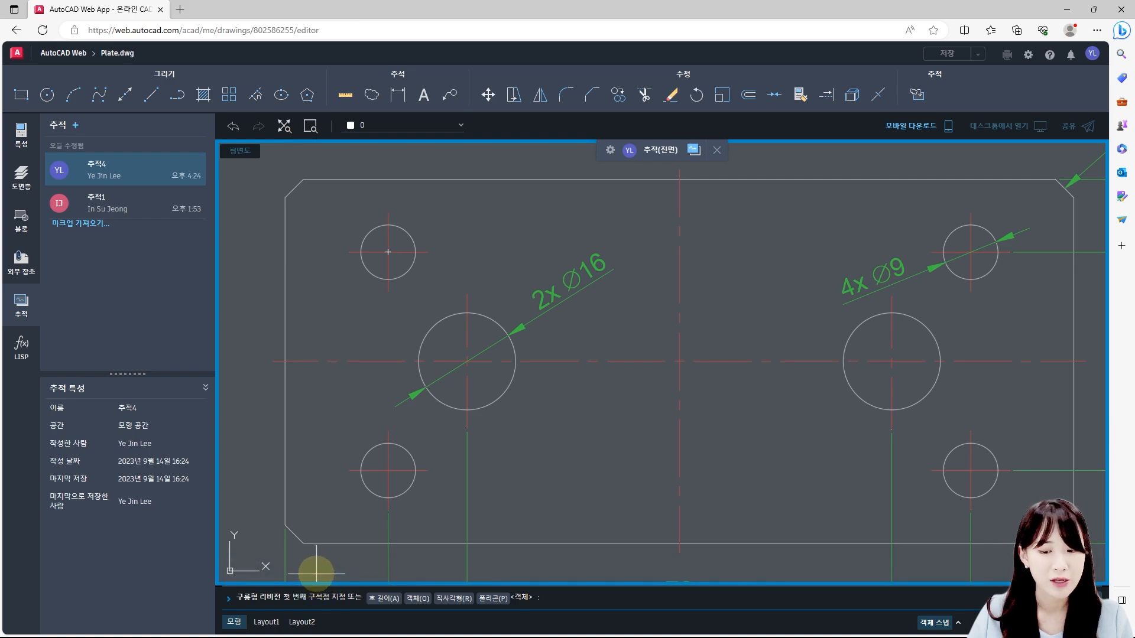
left_click(490, 243)
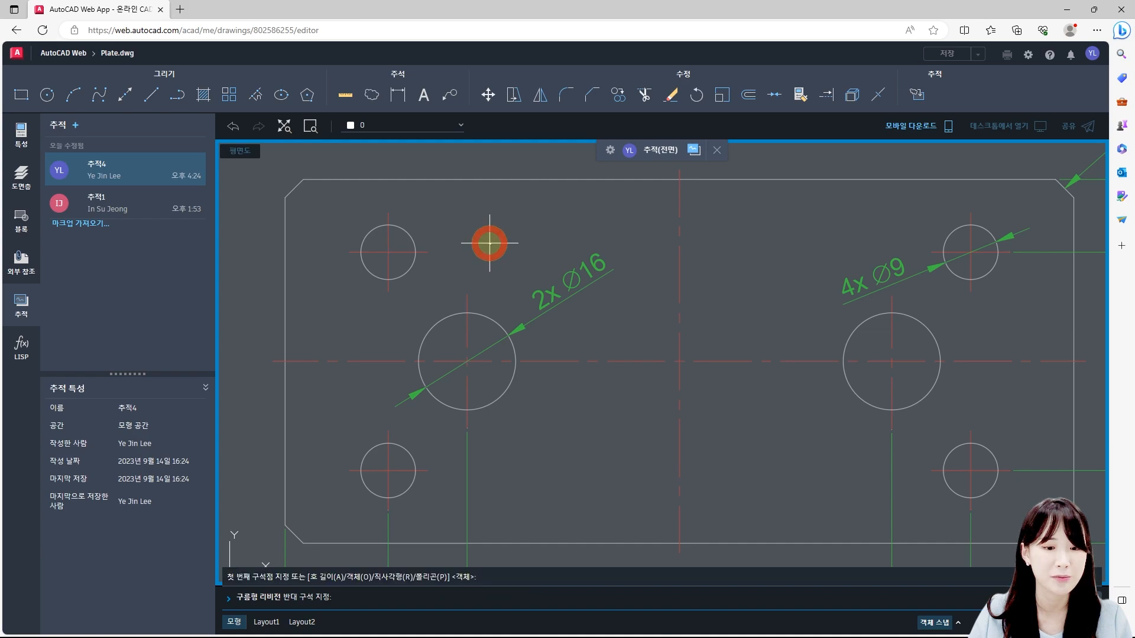
left_click(644, 314)
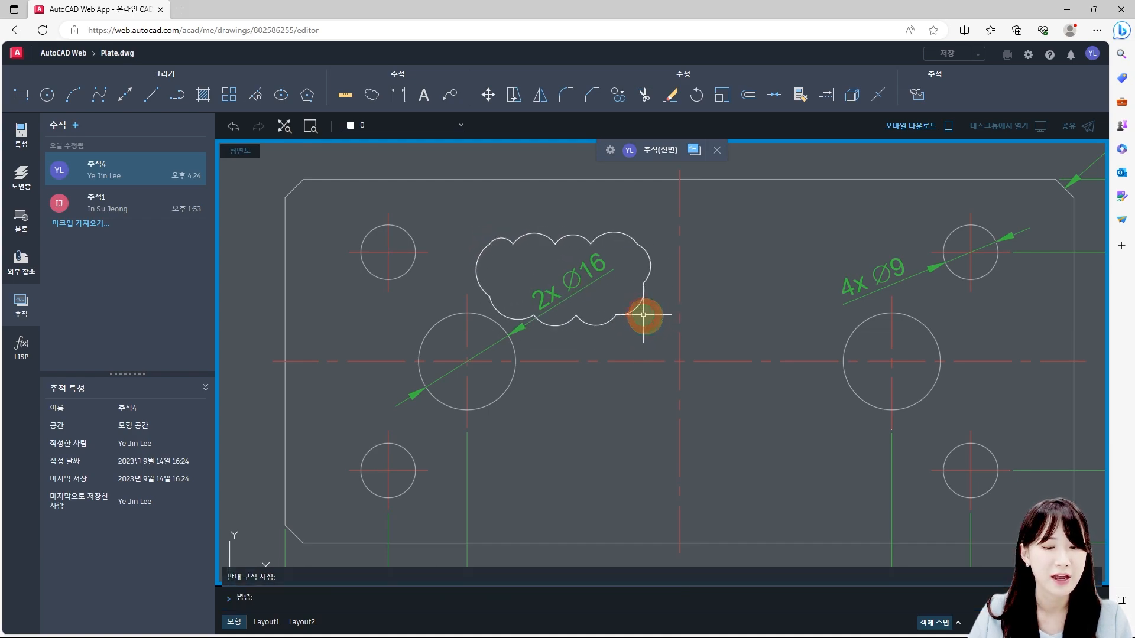
left_click(526, 235)
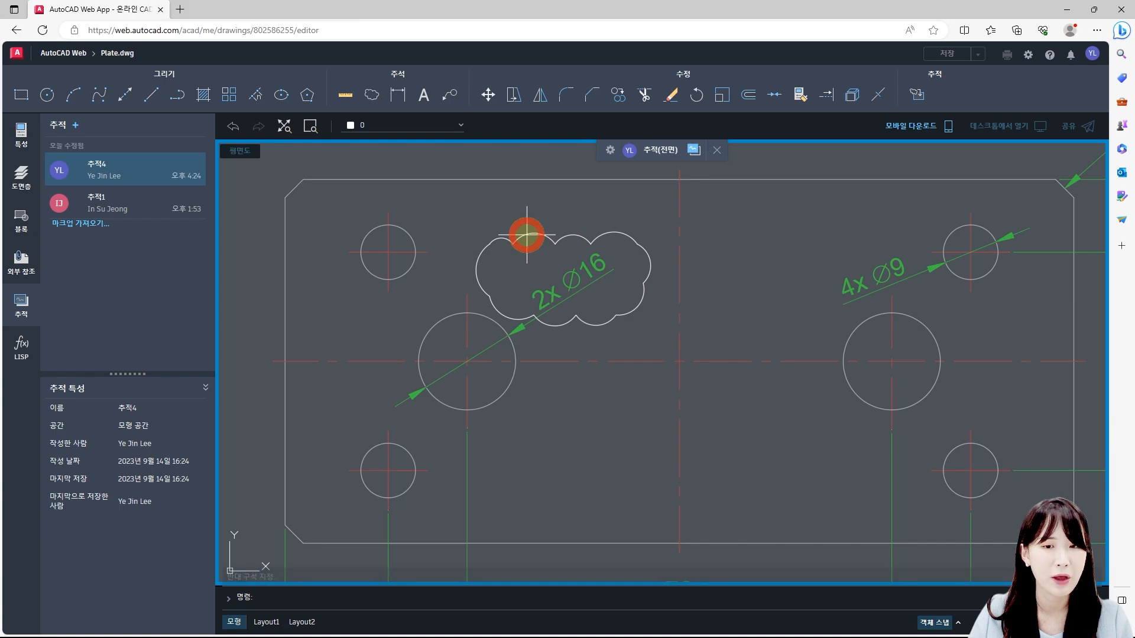
key("Delete")
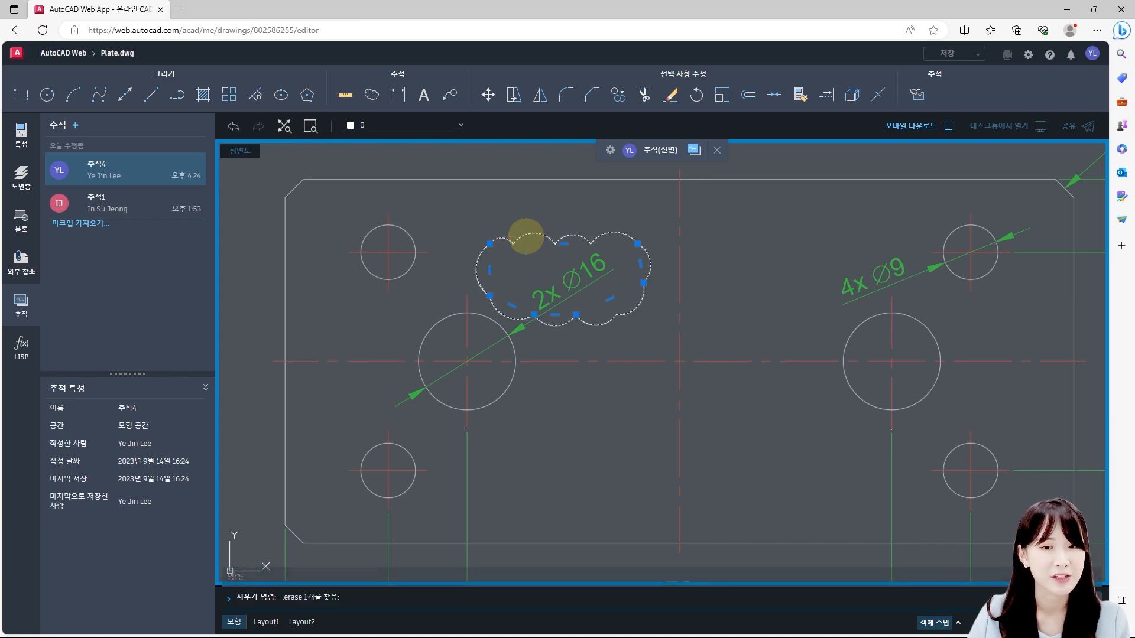
Draw a rectangular revision cloud with arc length 3 around the 2x Ø16 diameter dimension
left_click(371, 96)
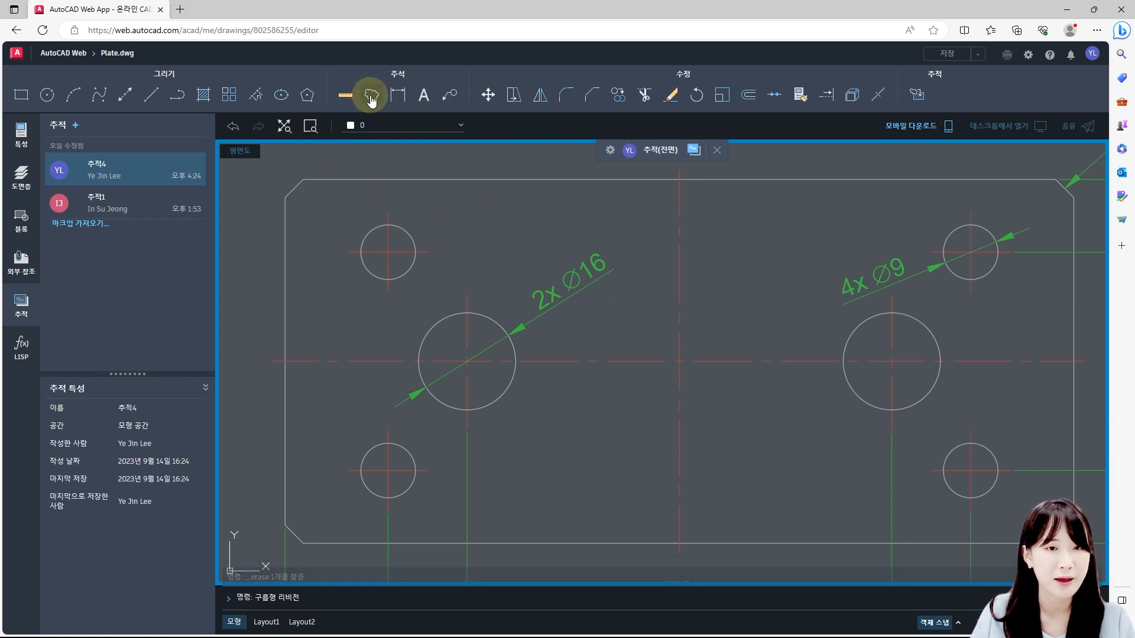
left_click(371, 95)
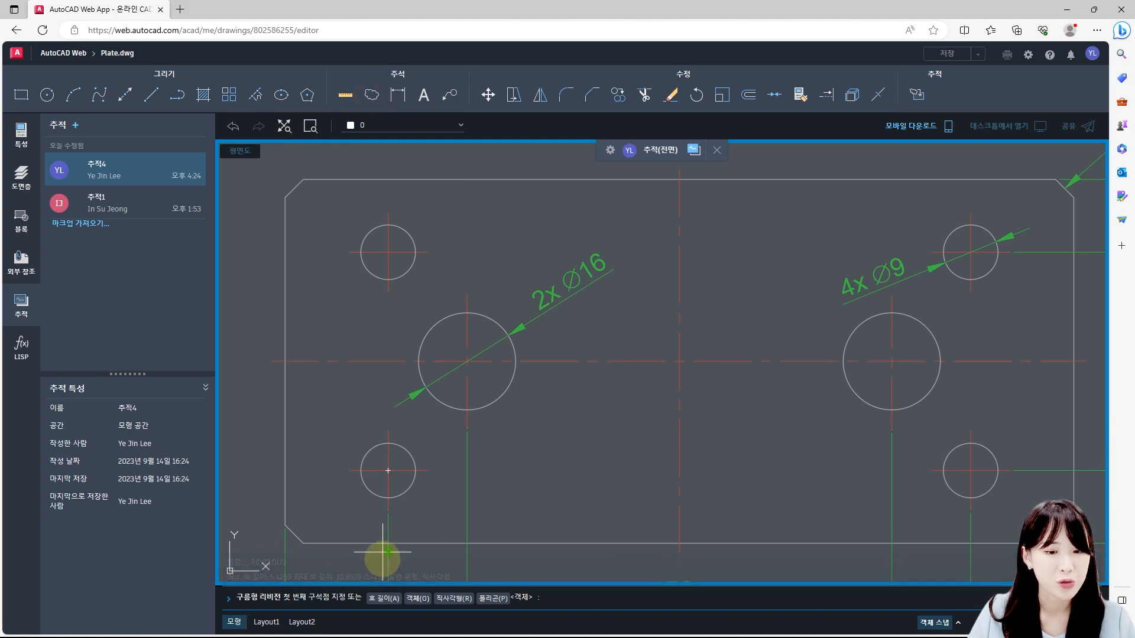
left_click(380, 599)
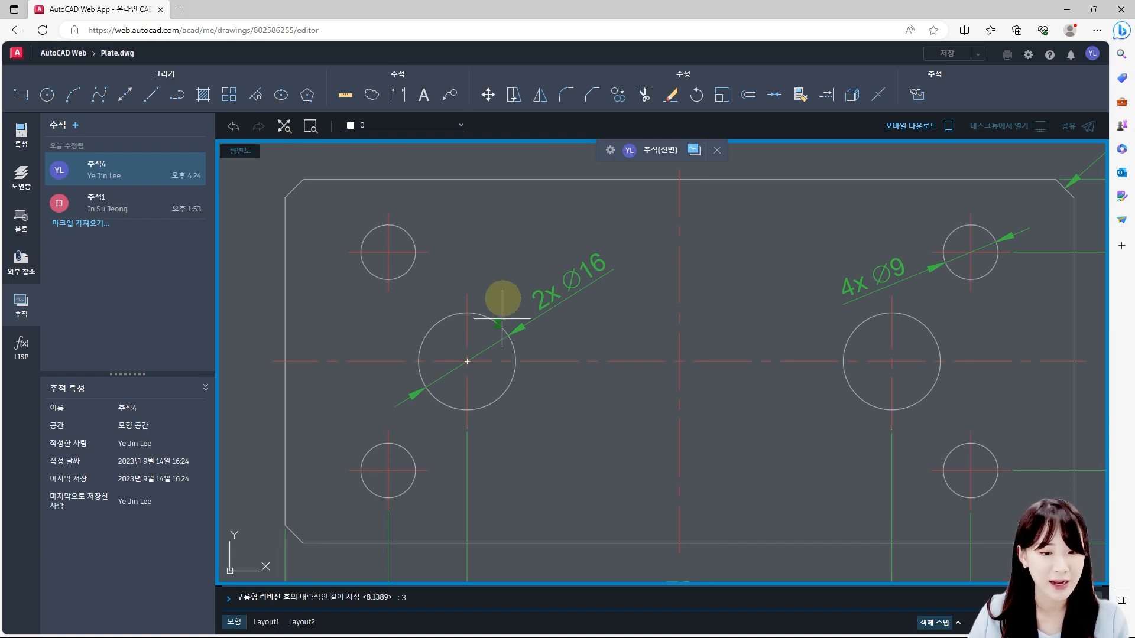
key("Return")
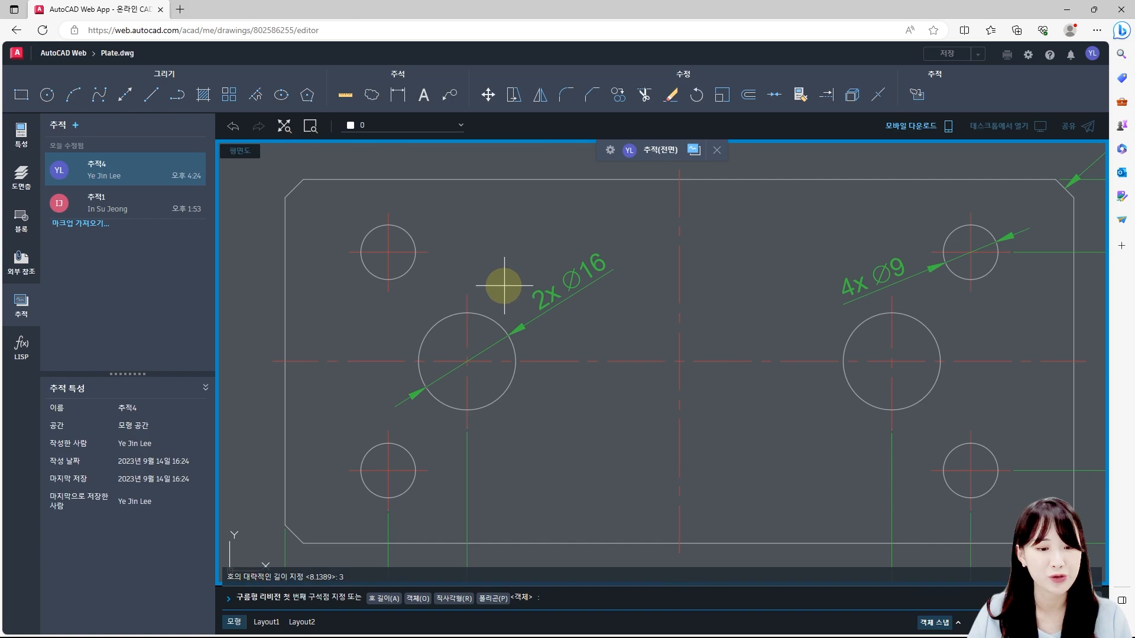
left_click(490, 240)
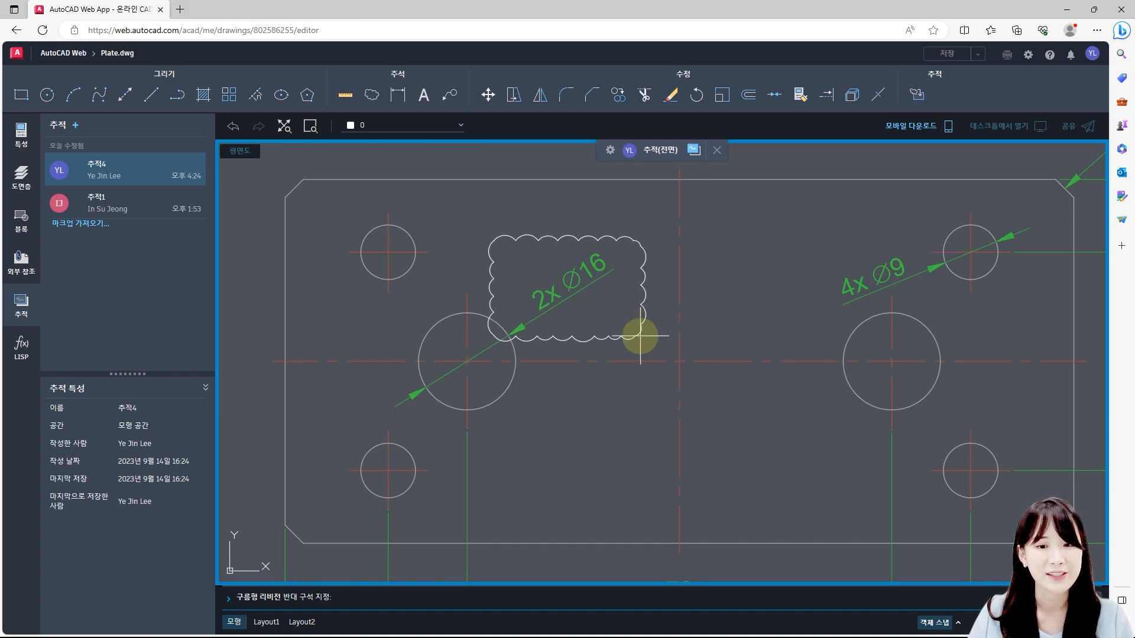
left_click(644, 337)
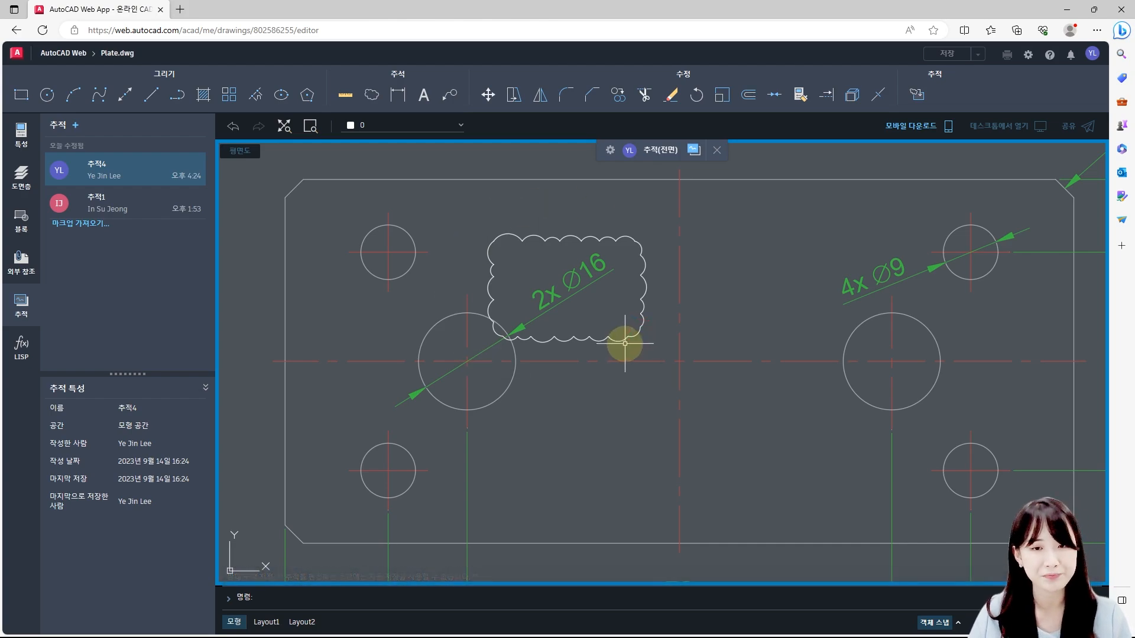
Add the multiline note "크기변경 Ø12 > Ø16" above the revision cloud and widen its text box to fit one line
middle_click_drag(646, 300, 583, 368)
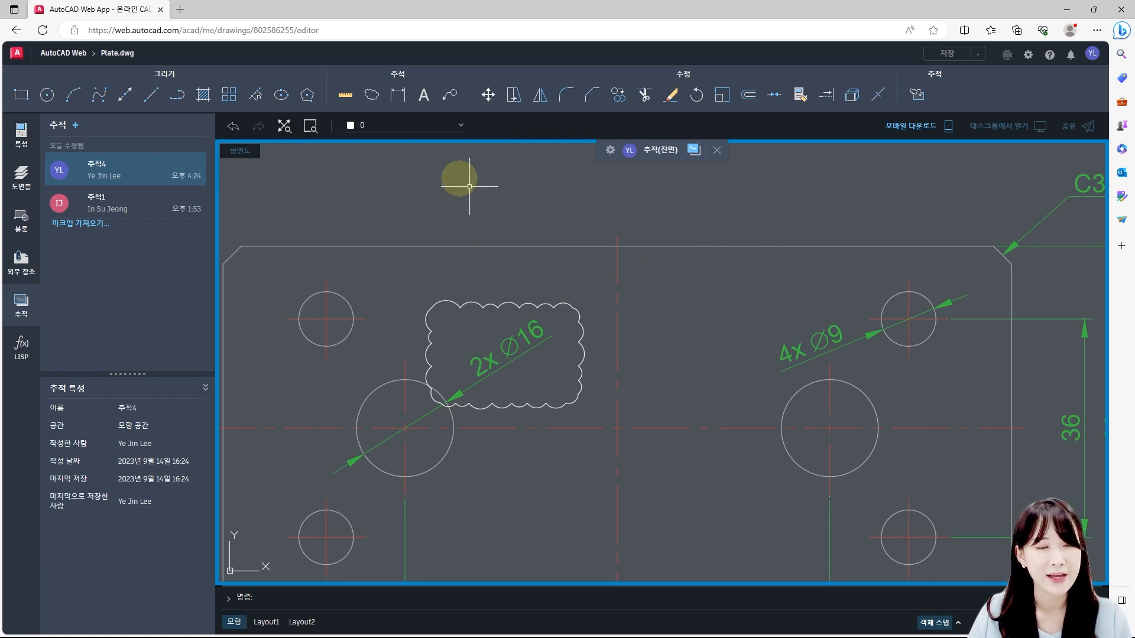
left_click(423, 96)
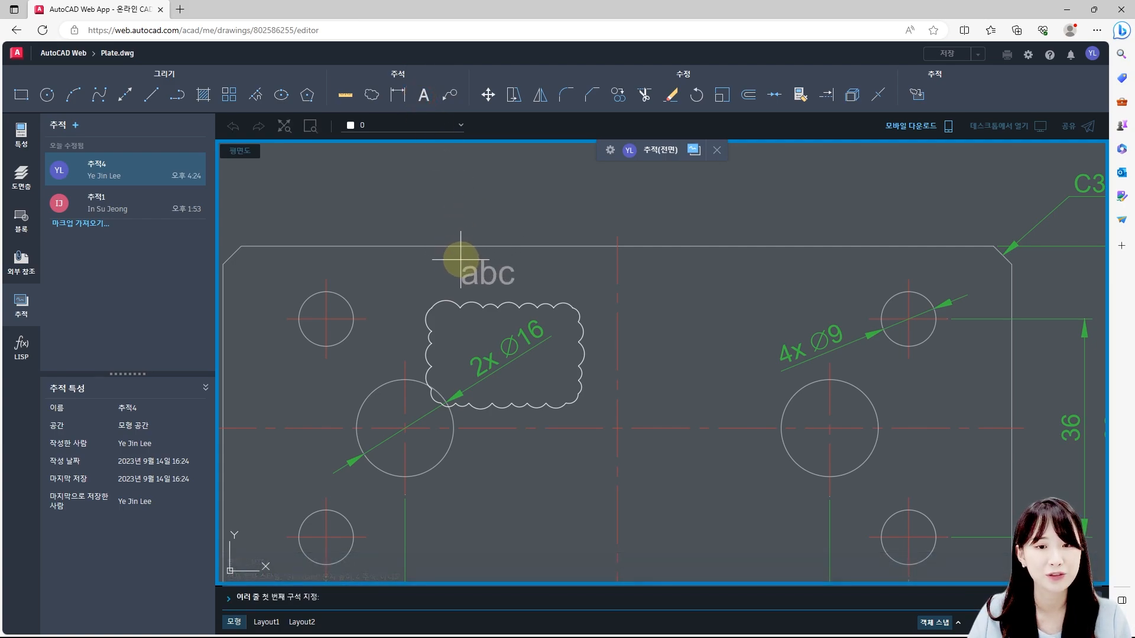
left_click(476, 246)
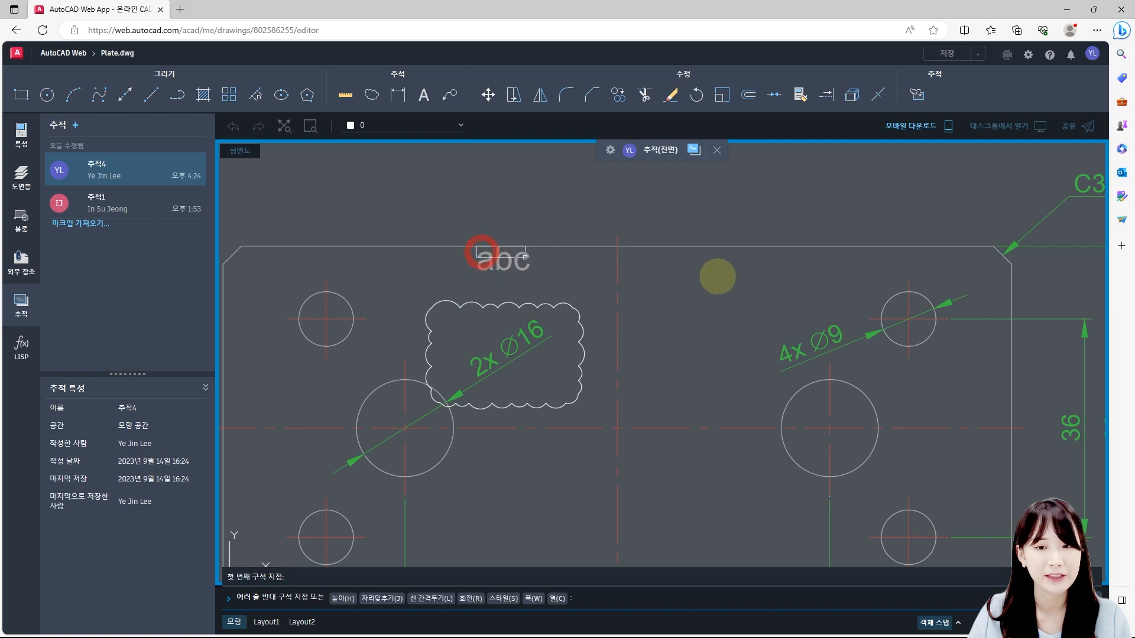
left_click(755, 298)
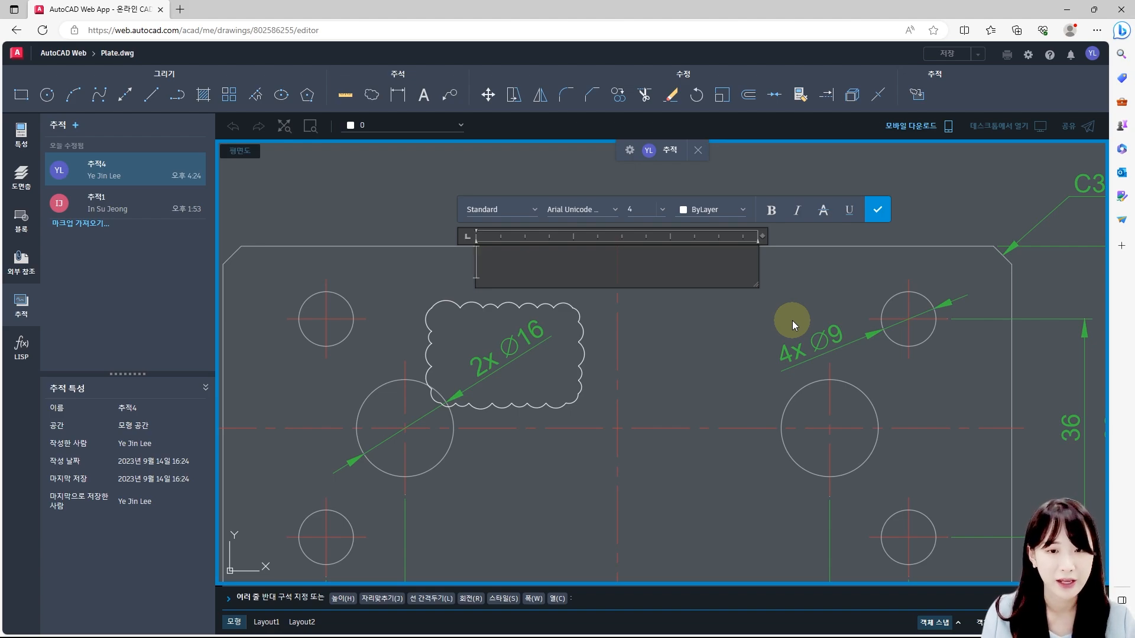
left_click(562, 269)
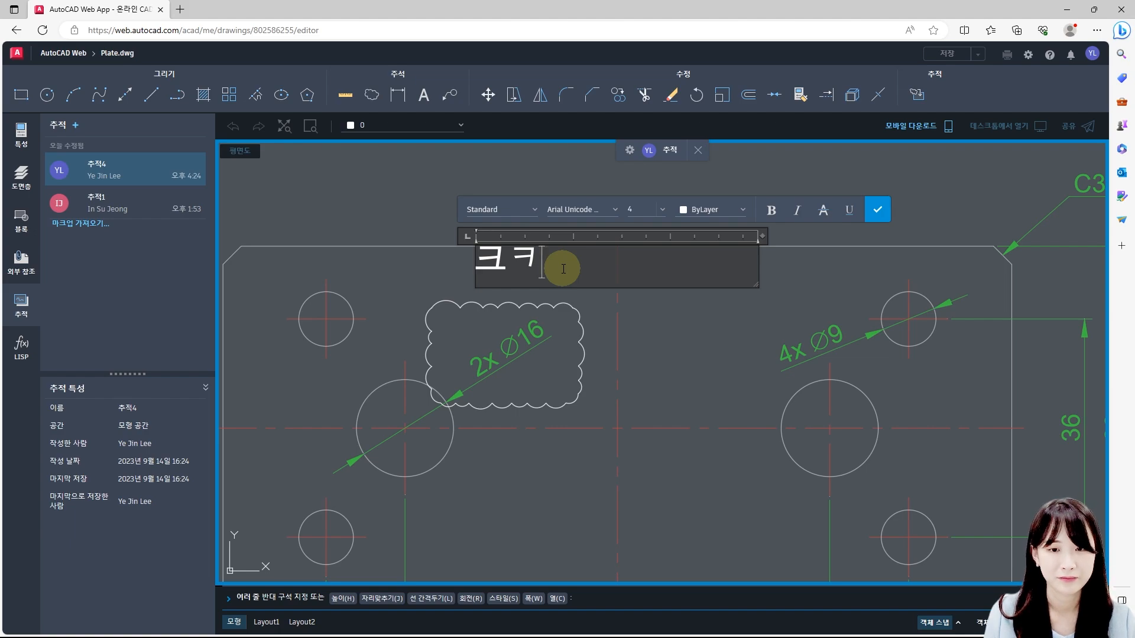
type("크기변")
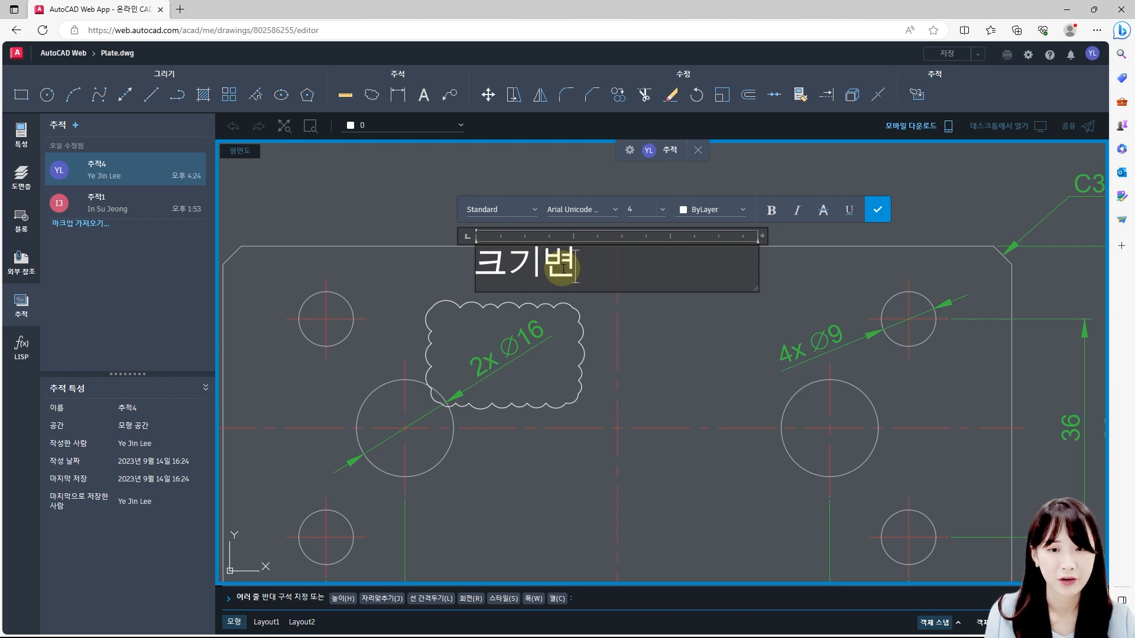
type("경")
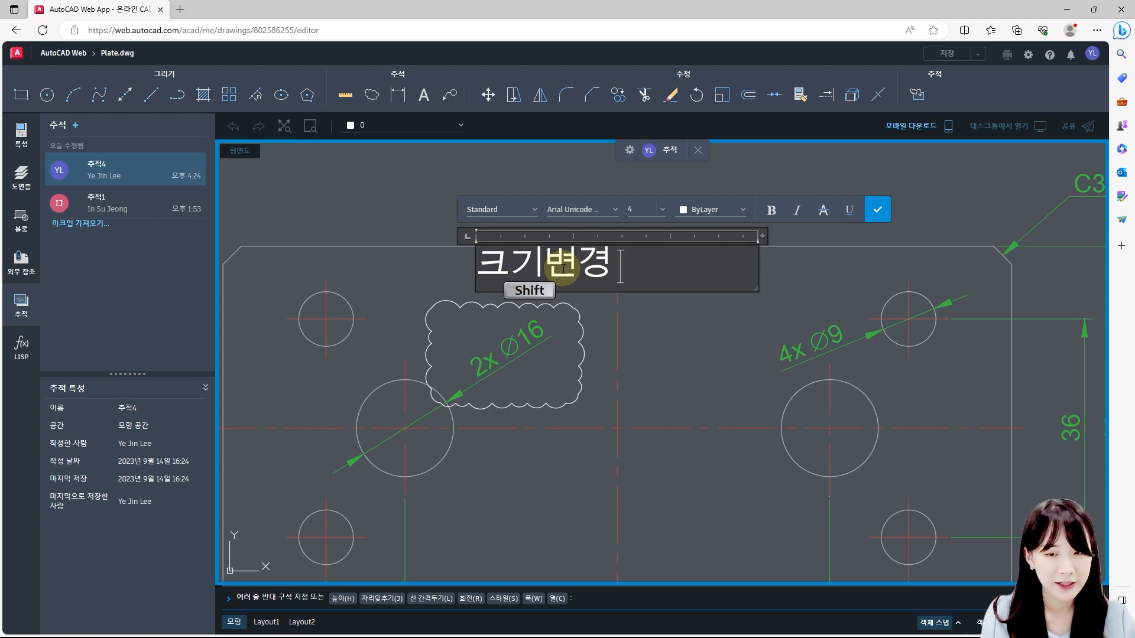
type("%%")
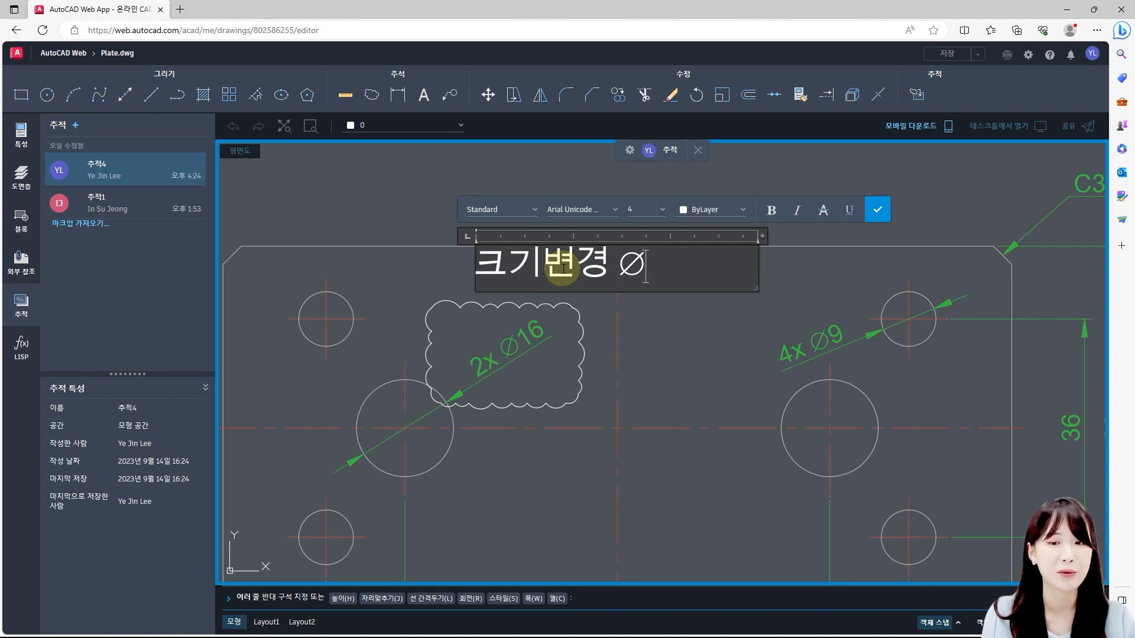
type(">")
key("shift")
type("%%c")
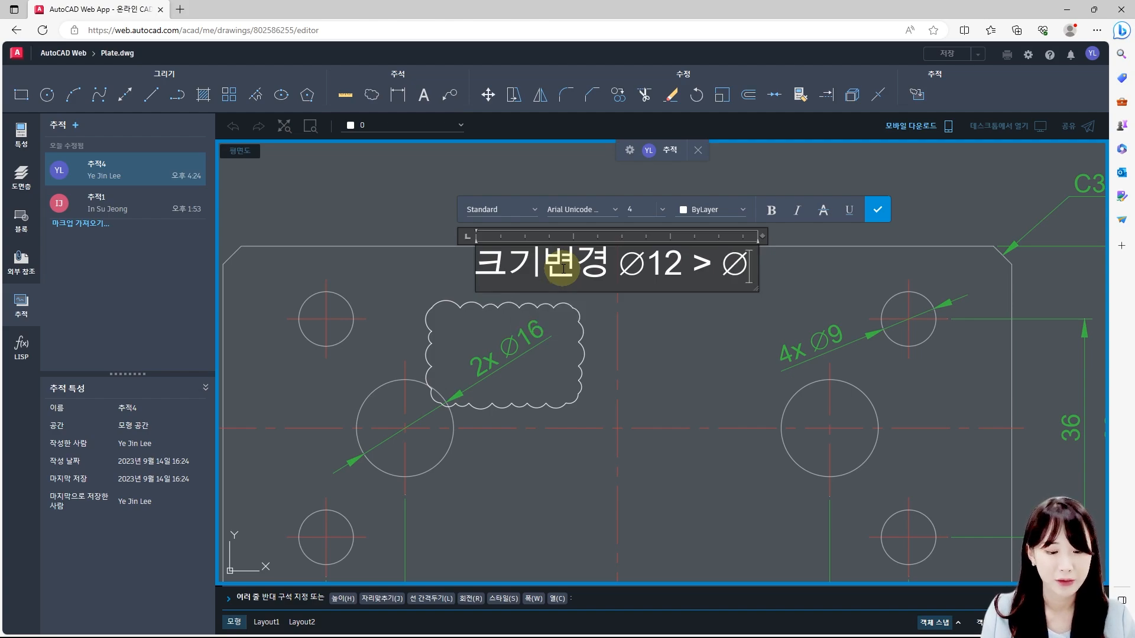
type("16")
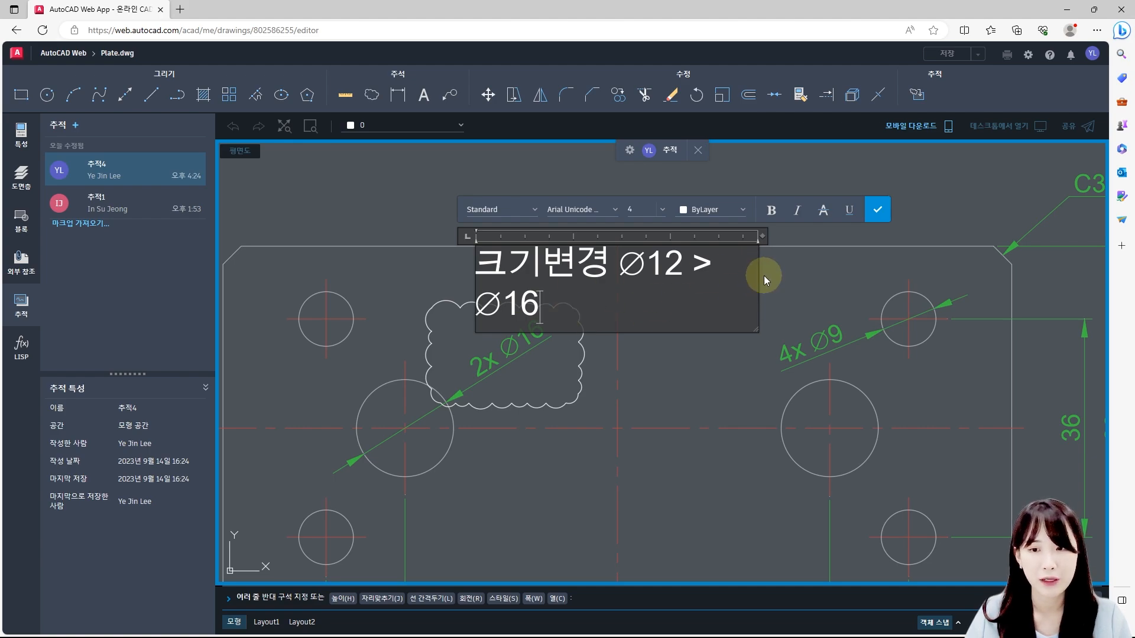
mouse_move(759, 275)
left_mouse_down()
mouse_move(816, 284)
mouse_move(494, 269)
mouse_move(799, 281)
left_mouse_up()
Colour the note text 자홍색 (magenta), insert a space so it reads "크기 변경 Ø12 > Ø16", and finish text editing
left_click(743, 209)
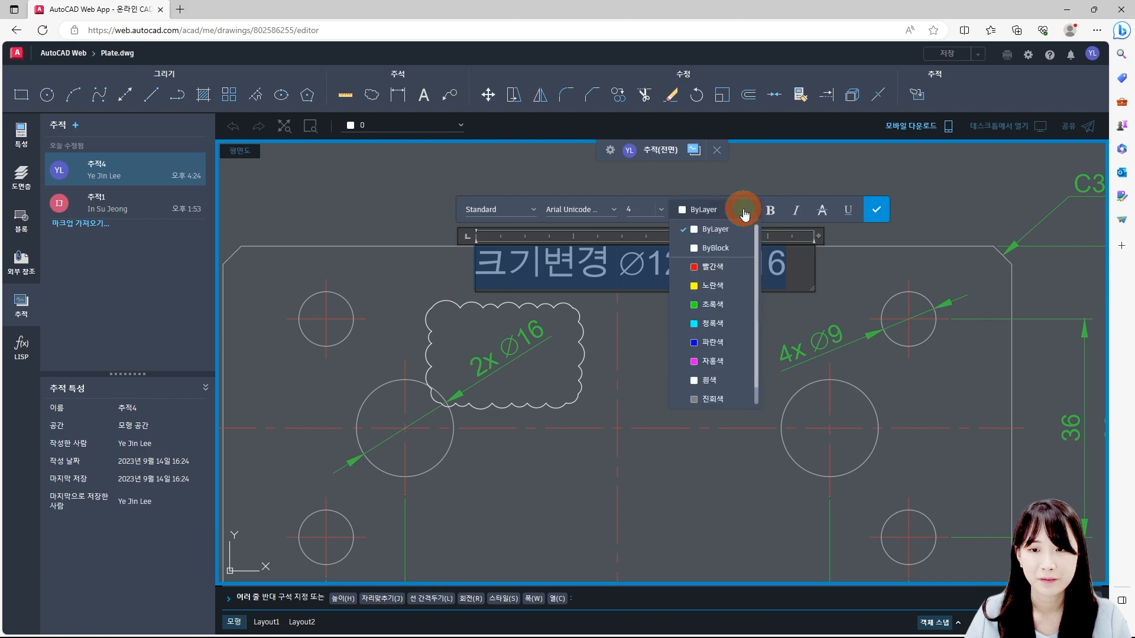
left_click(708, 362)
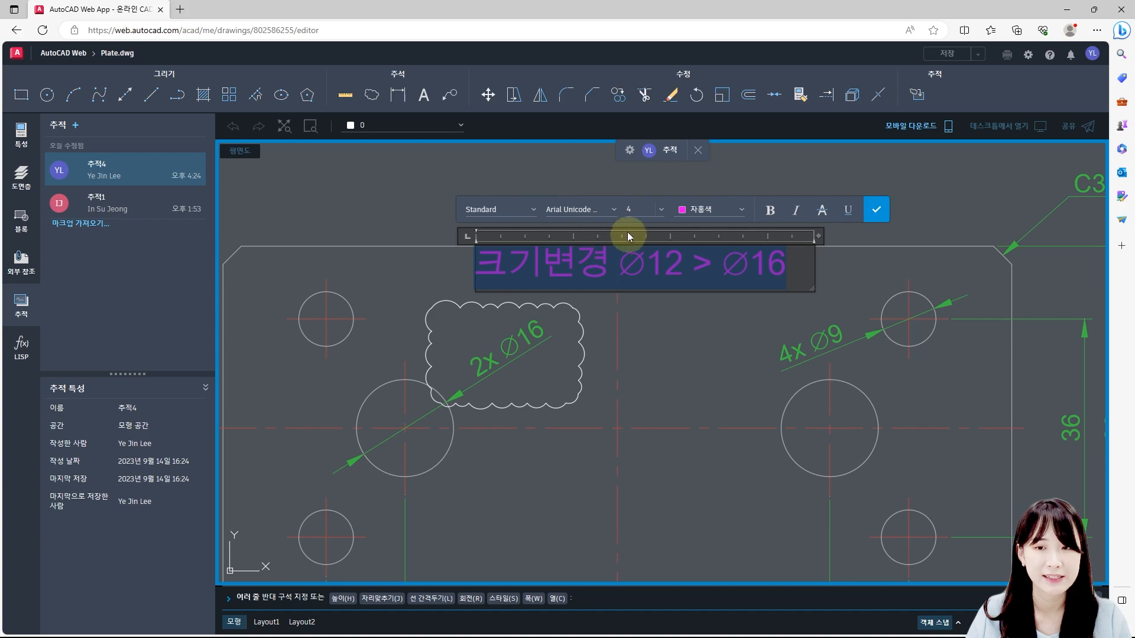
left_click(549, 260)
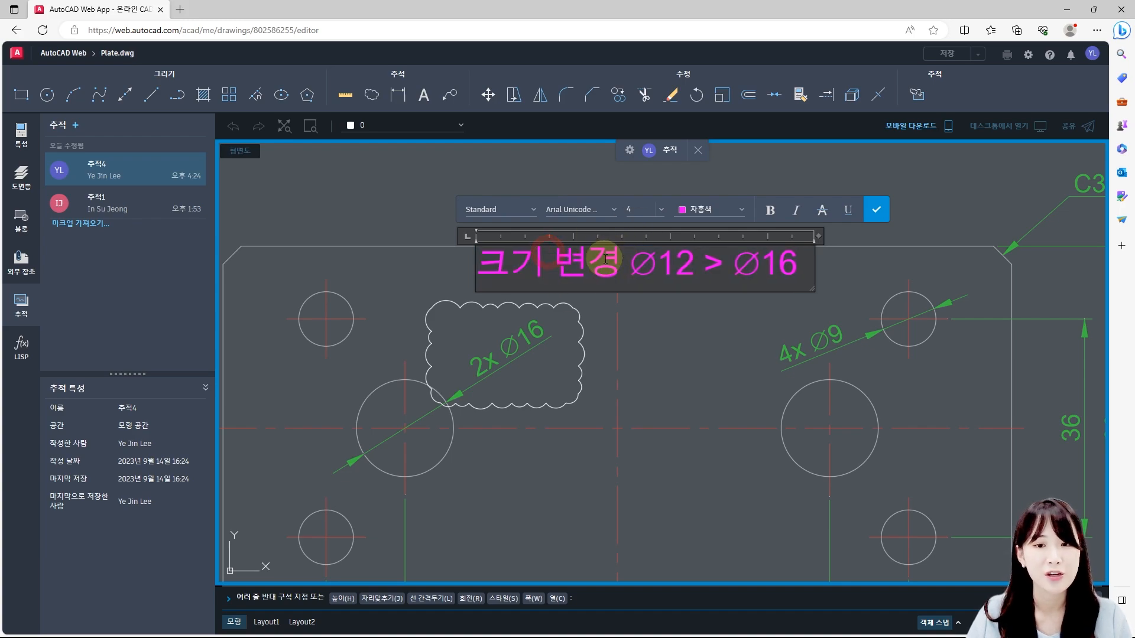
left_click(879, 210)
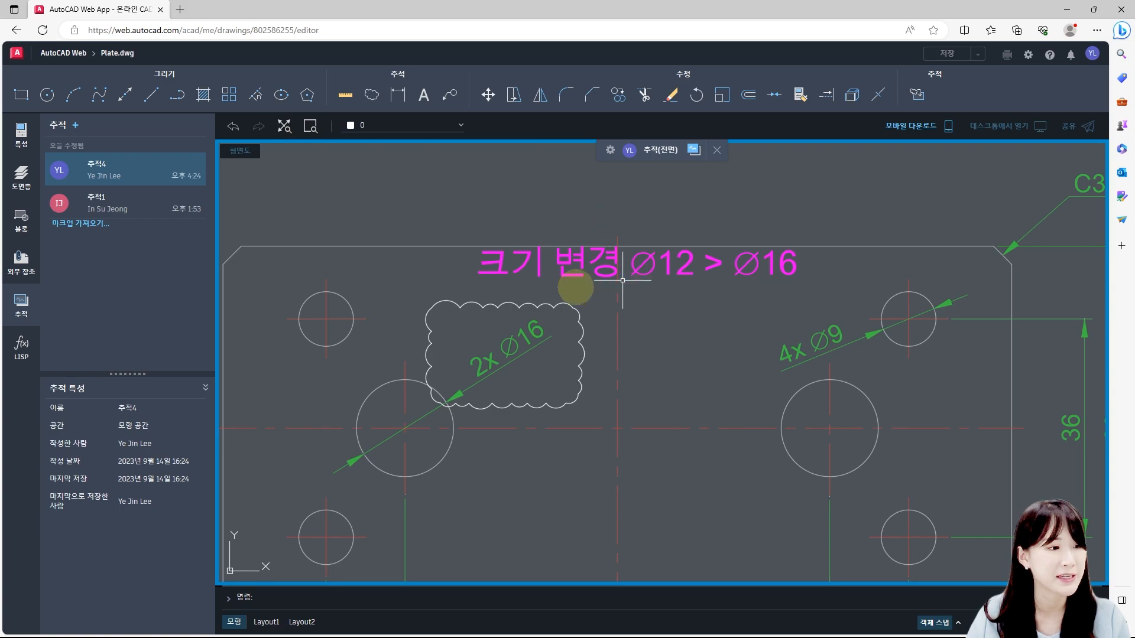
Change the colour of the revision cloud around the 2x Ø16 dimension to 자홍색 (magenta)
left_click(454, 303)
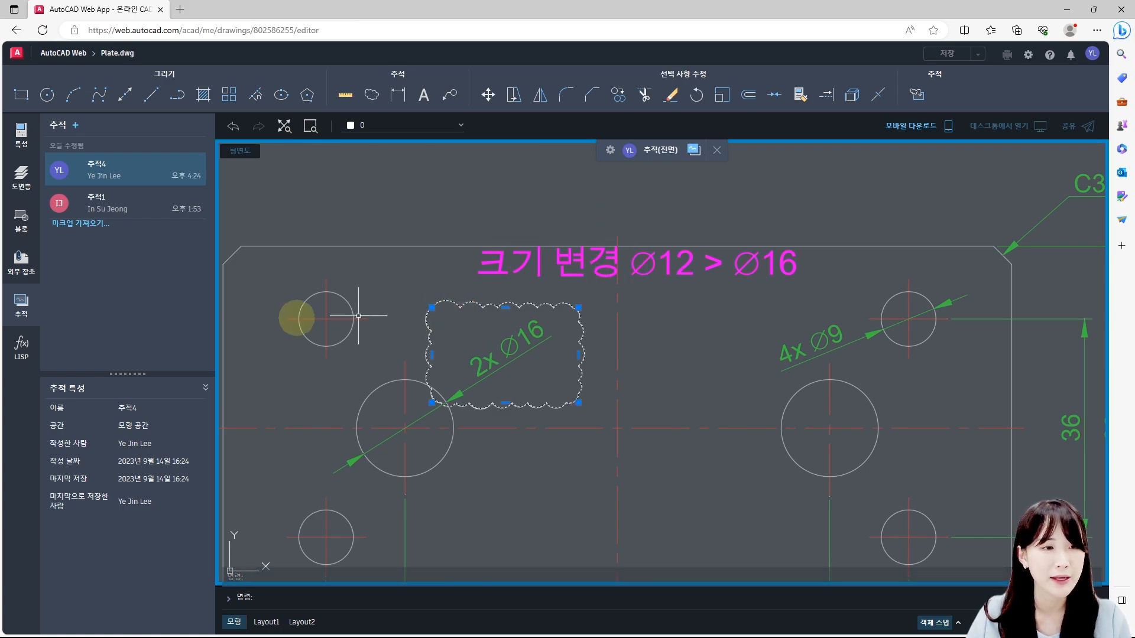
left_click(24, 135)
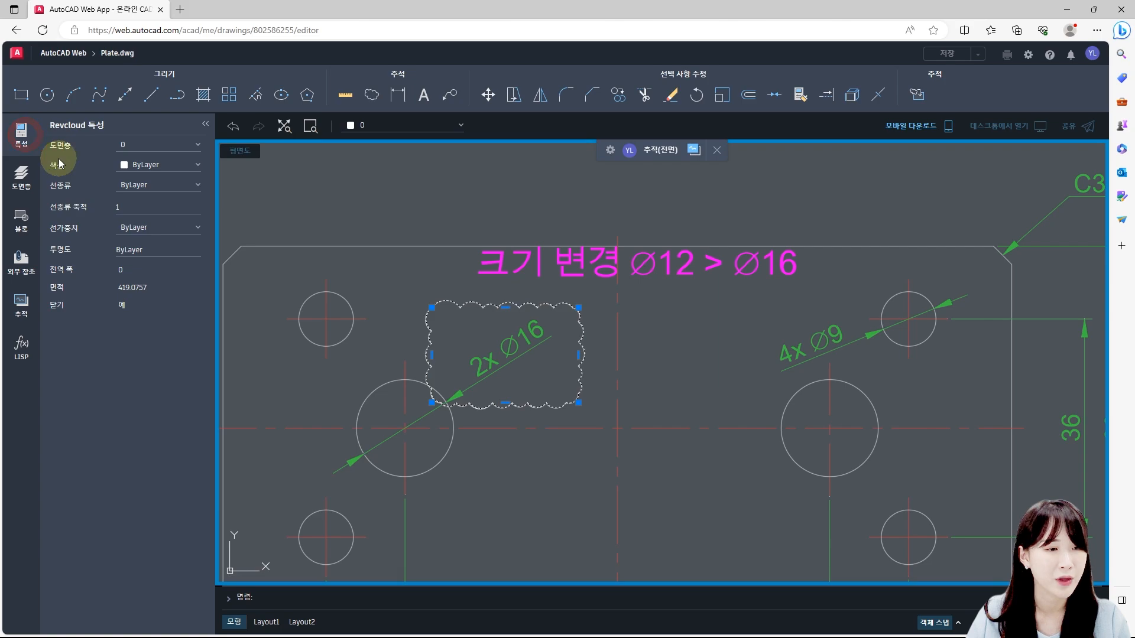
left_click(152, 170)
left_click(149, 165)
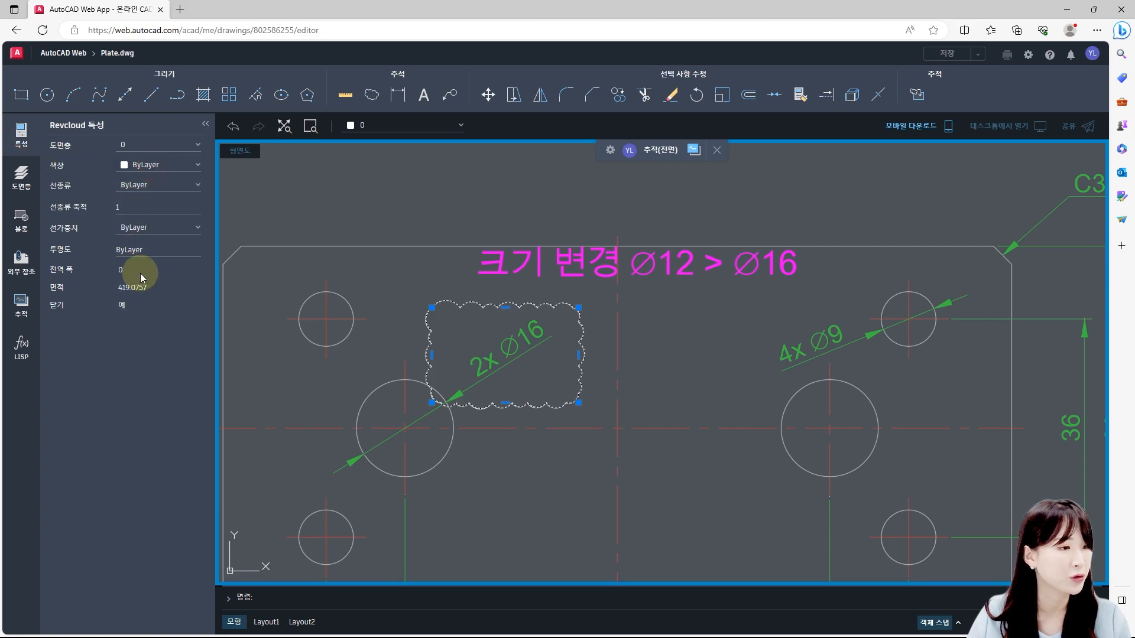
left_click(159, 166)
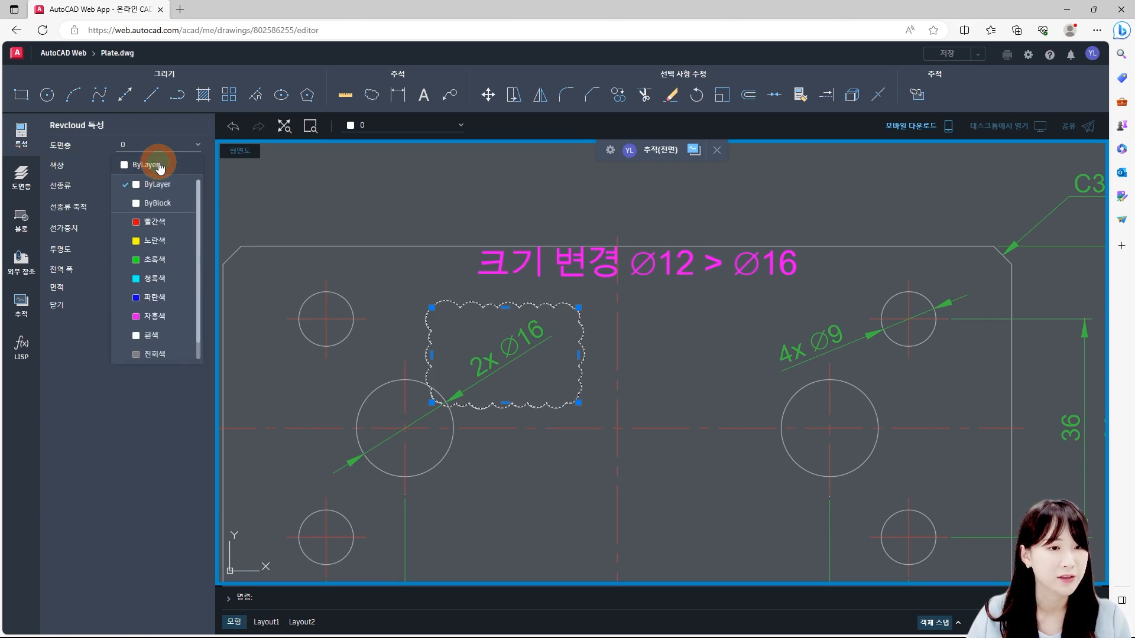
left_click(154, 316)
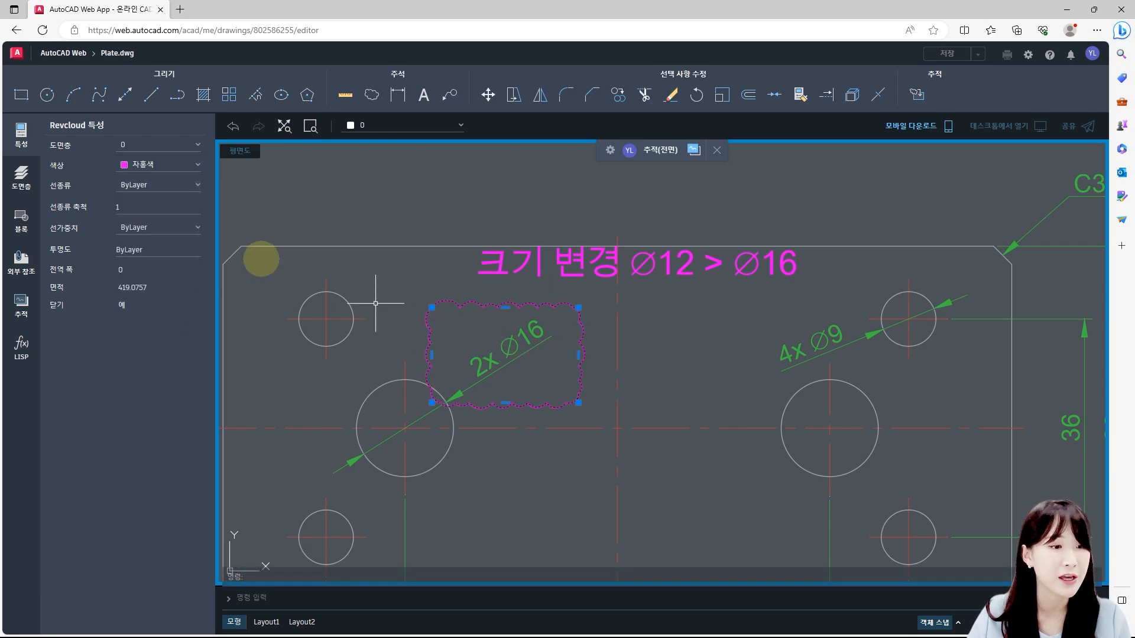
Return to the trace list, look over the markup and the plate's length dimensions, and close the new trace
left_click(19, 302)
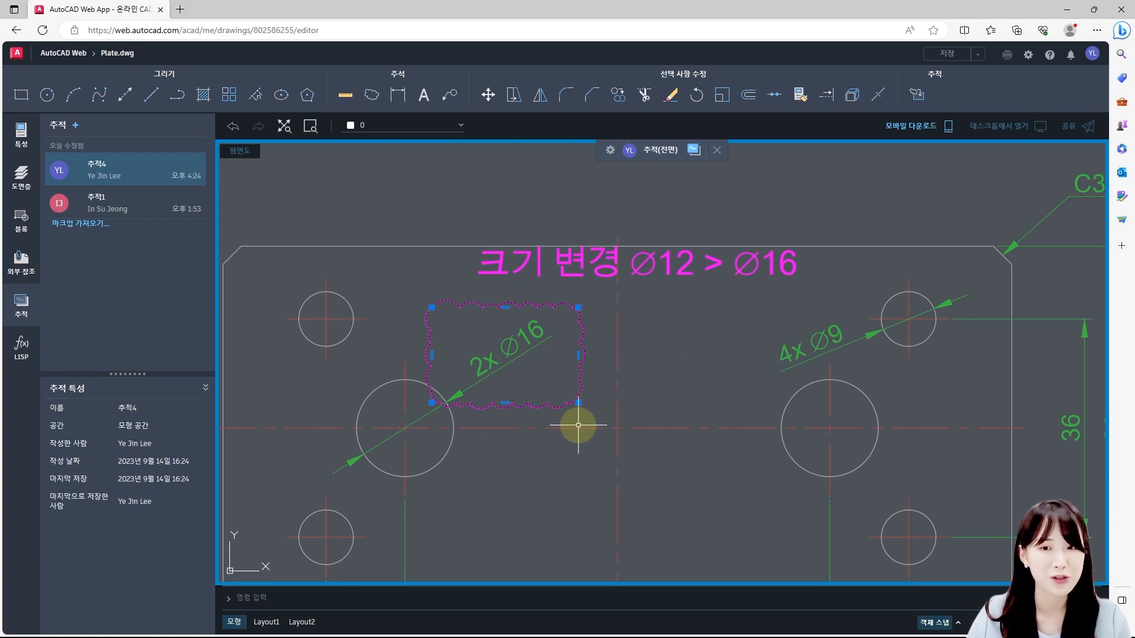
scroll(572, 263, "down", 2)
middle_click_drag(601, 334, 594, 219)
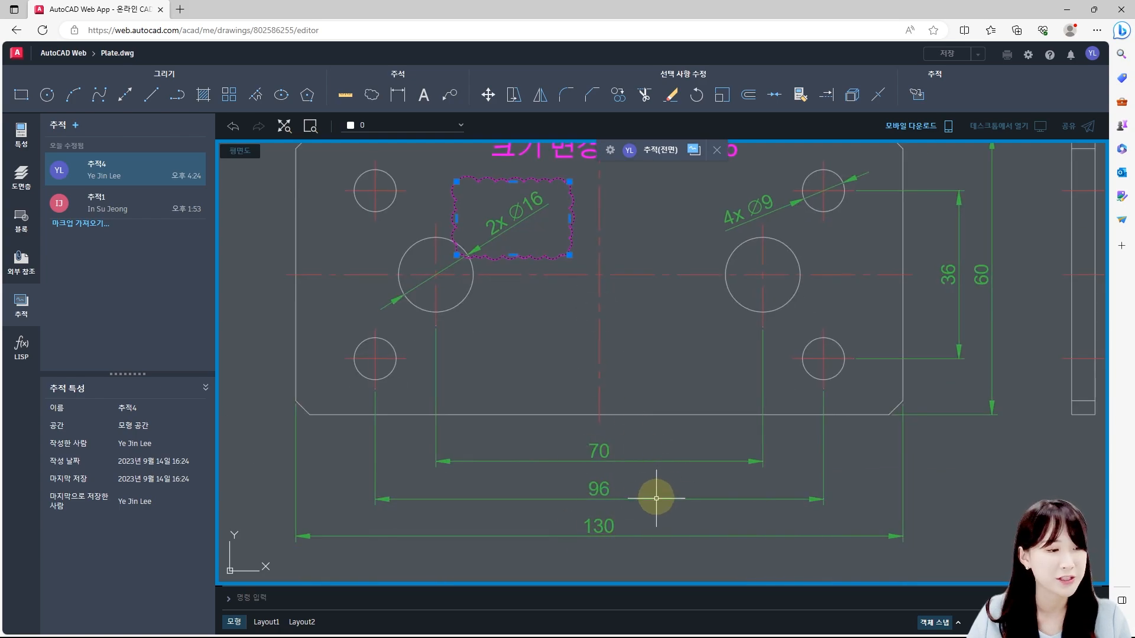
scroll(550, 249, "up", 3)
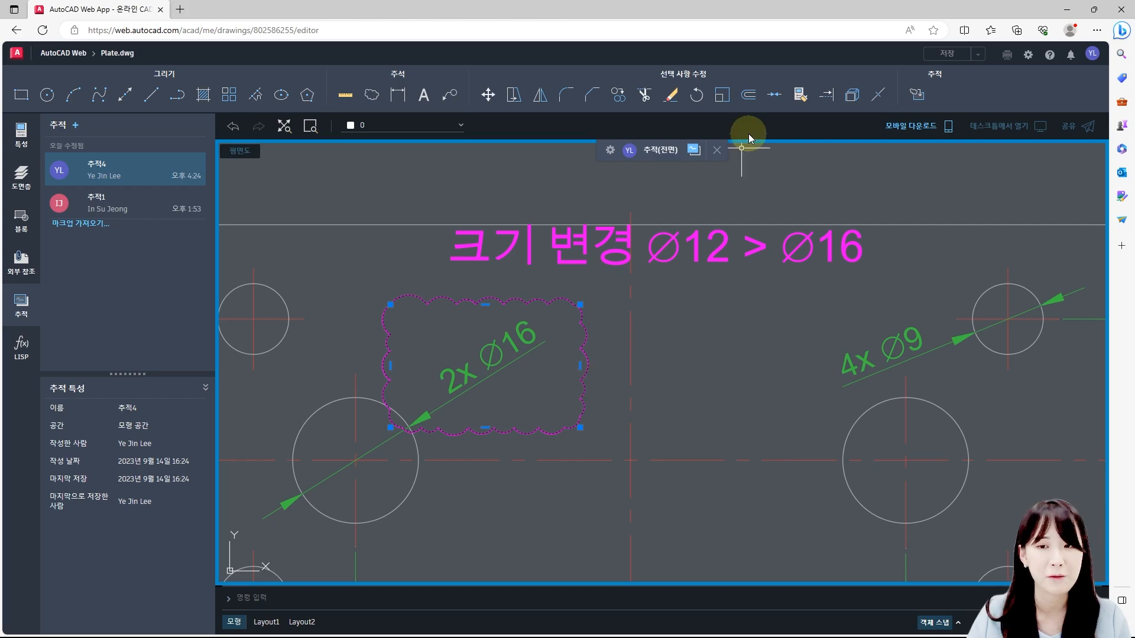
left_click(716, 152)
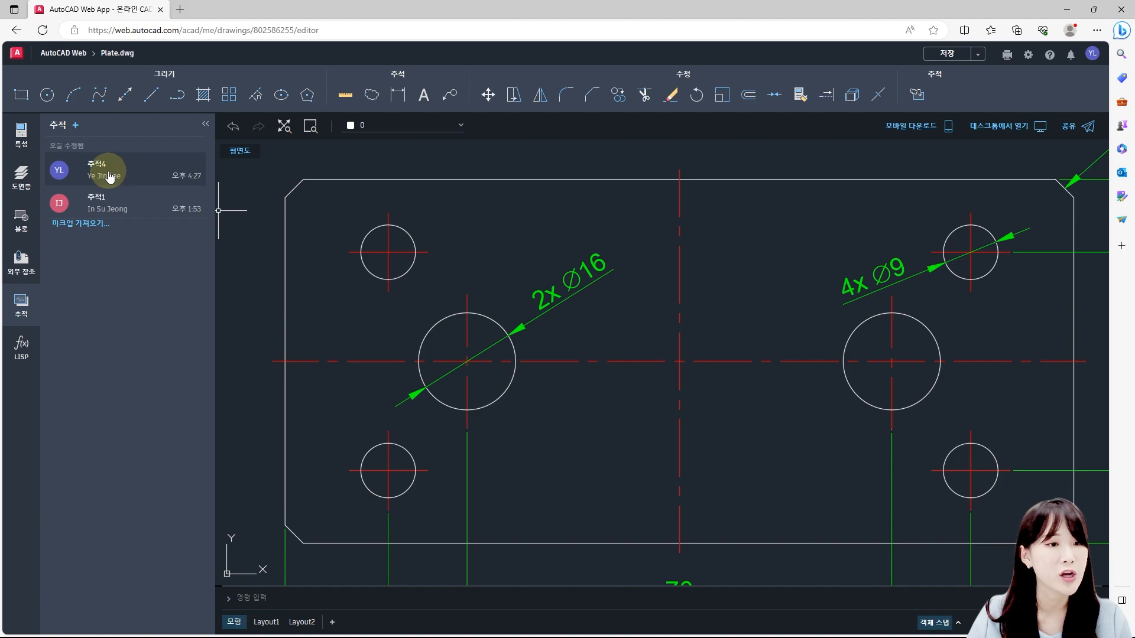
Reopen trace 추적4 to check its hole-size markup, and close it
left_click(143, 177)
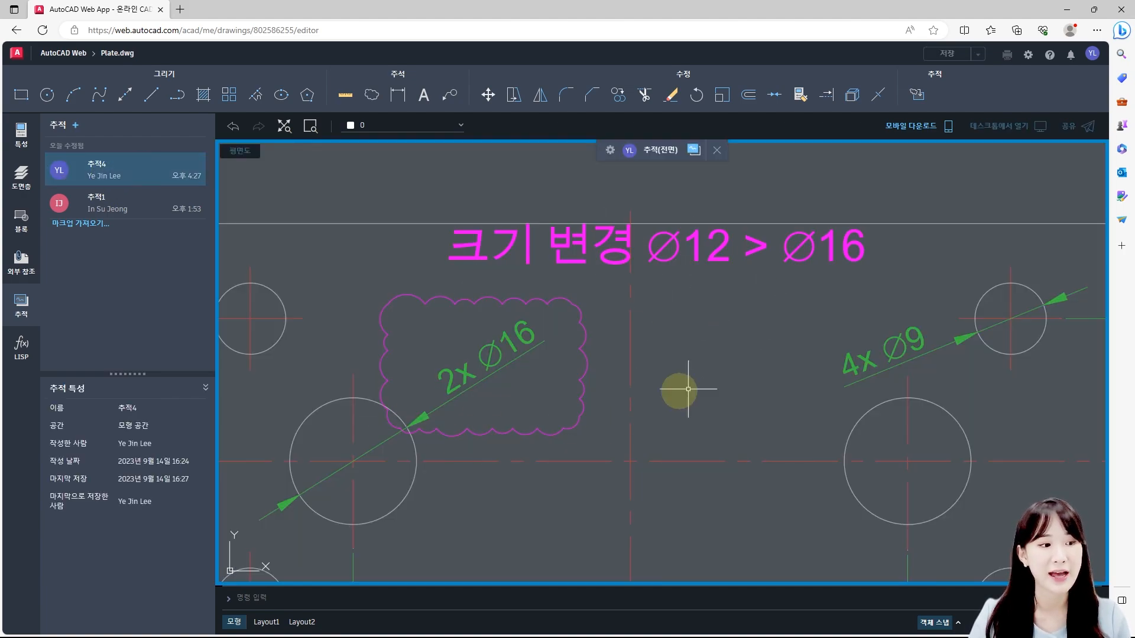
left_click(718, 150)
Create a new trace and draw a rectangular revision cloud with arc length 3 around the plate's 130 length dimension
mouse_move(740, 473)
middle_mouse_down()
mouse_move(641, 362)
mouse_move(634, 280)
middle_mouse_up()
middle_click_drag(690, 406, 679, 313)
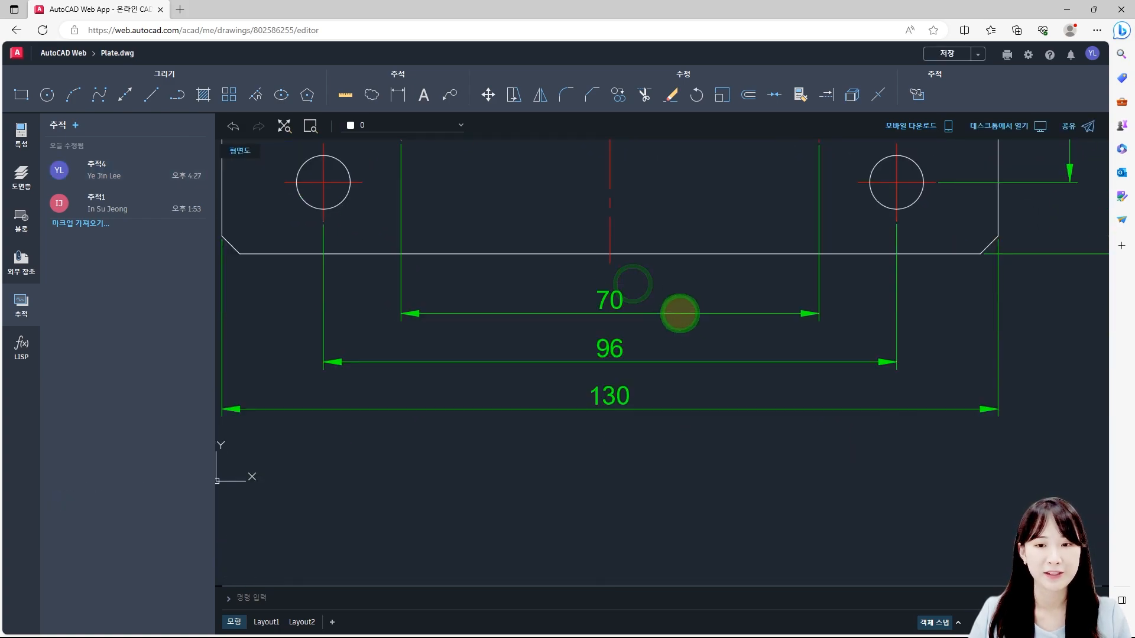
middle_click_drag(550, 368, 601, 392)
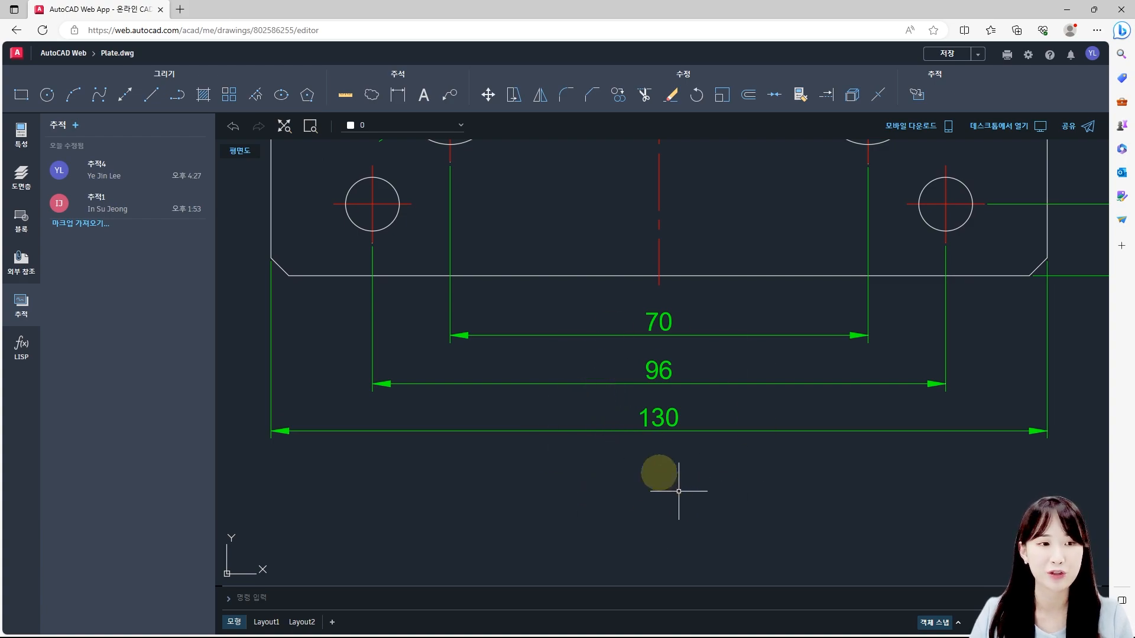
left_click(78, 129)
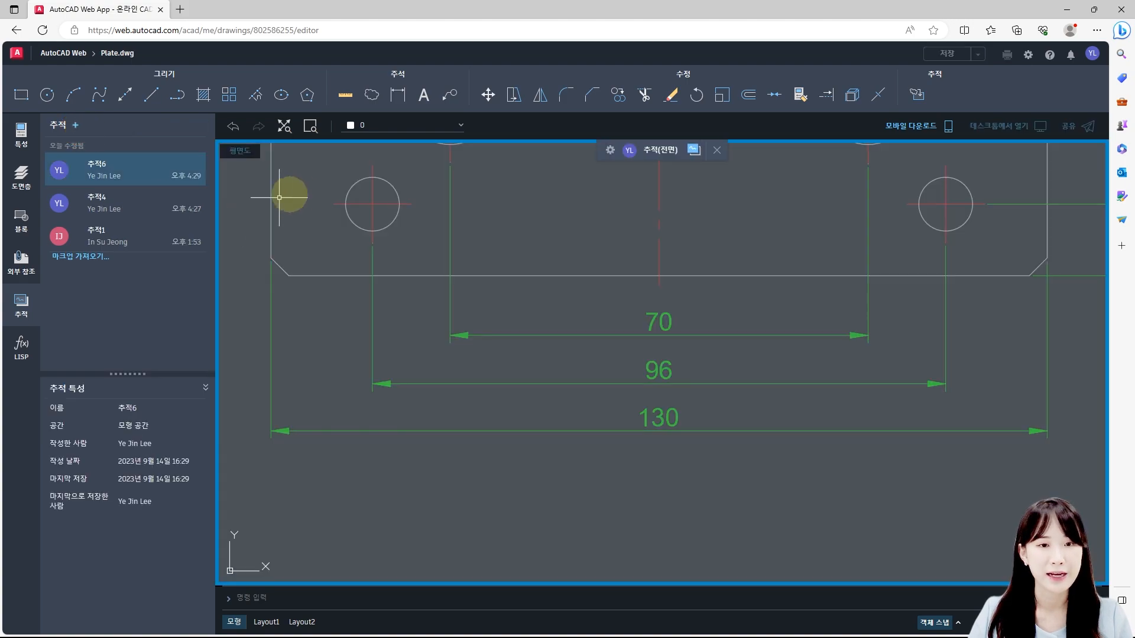
left_click(372, 97)
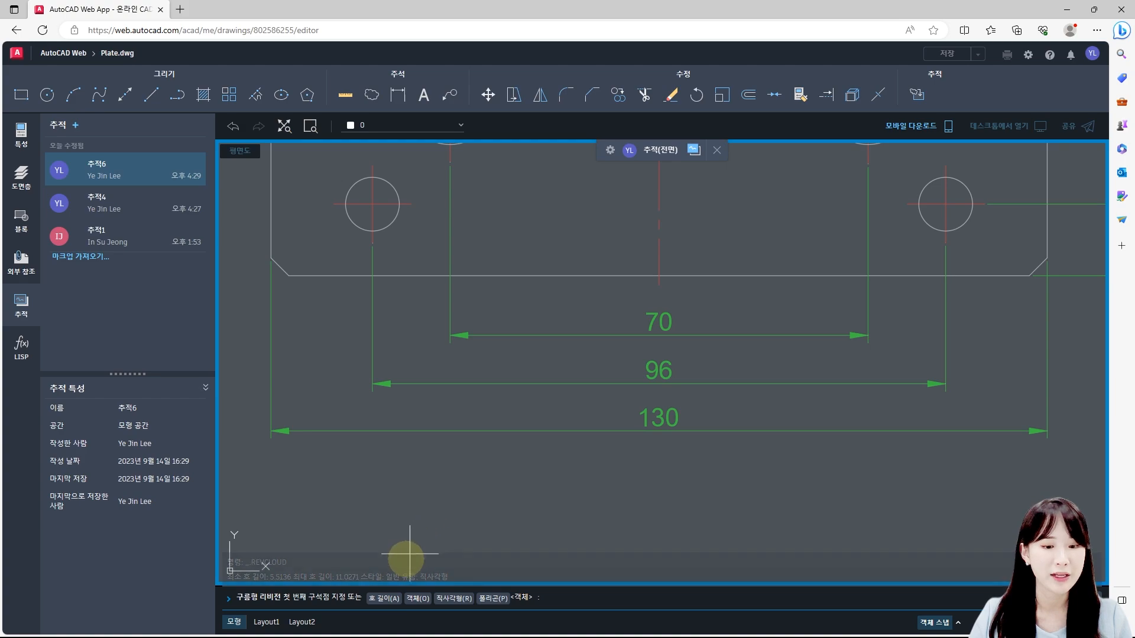
left_click(395, 599)
type("3")
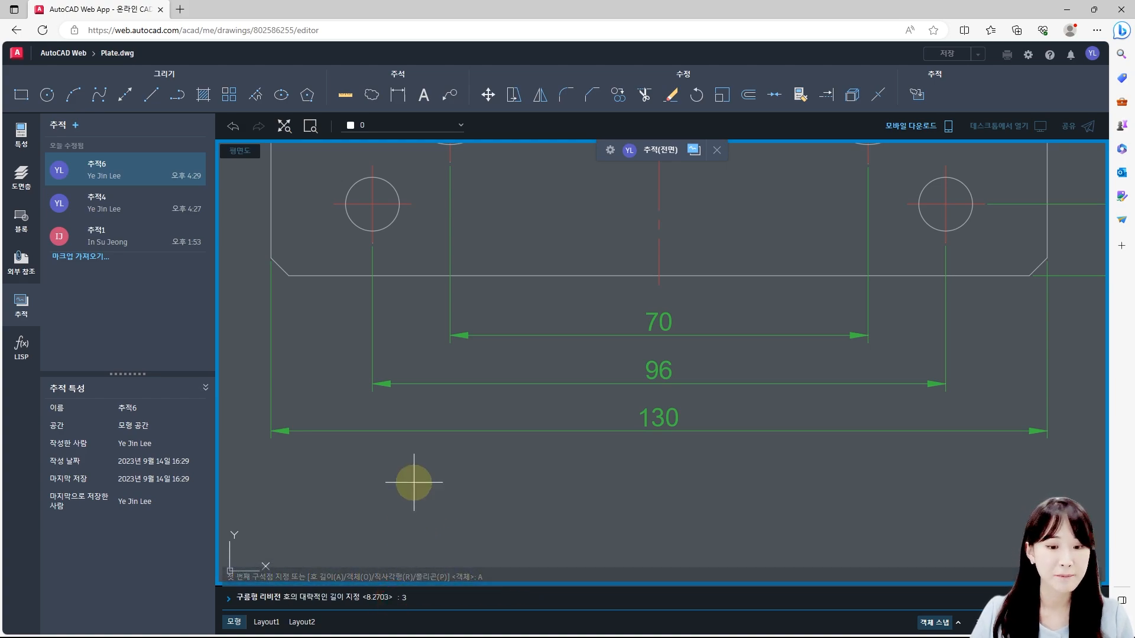
key("Return")
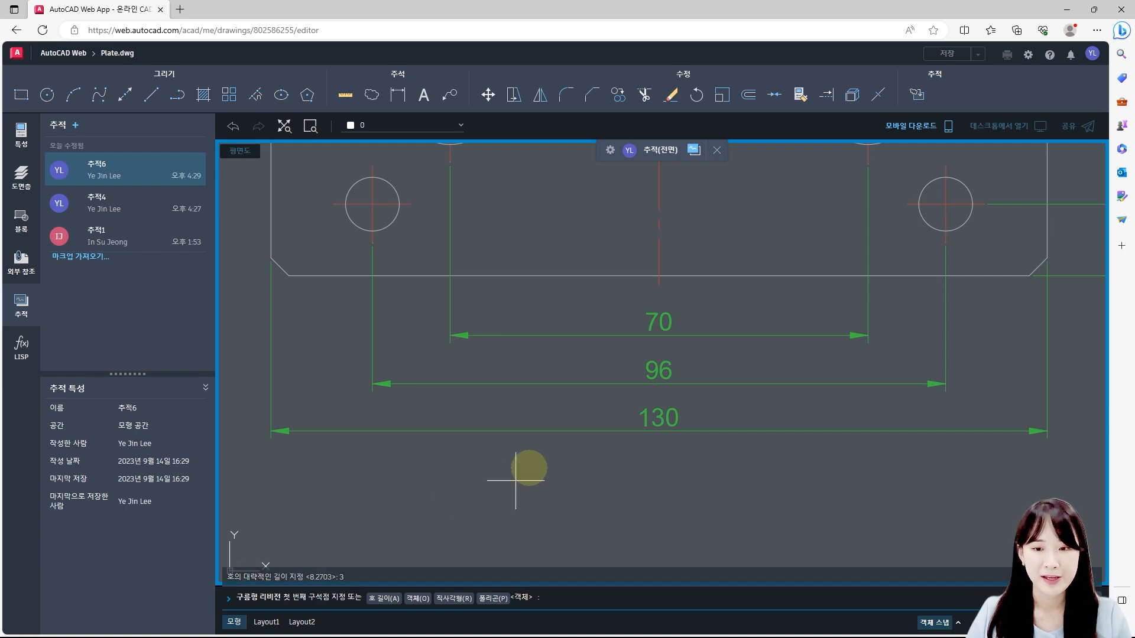
left_click(593, 390)
left_click(721, 460)
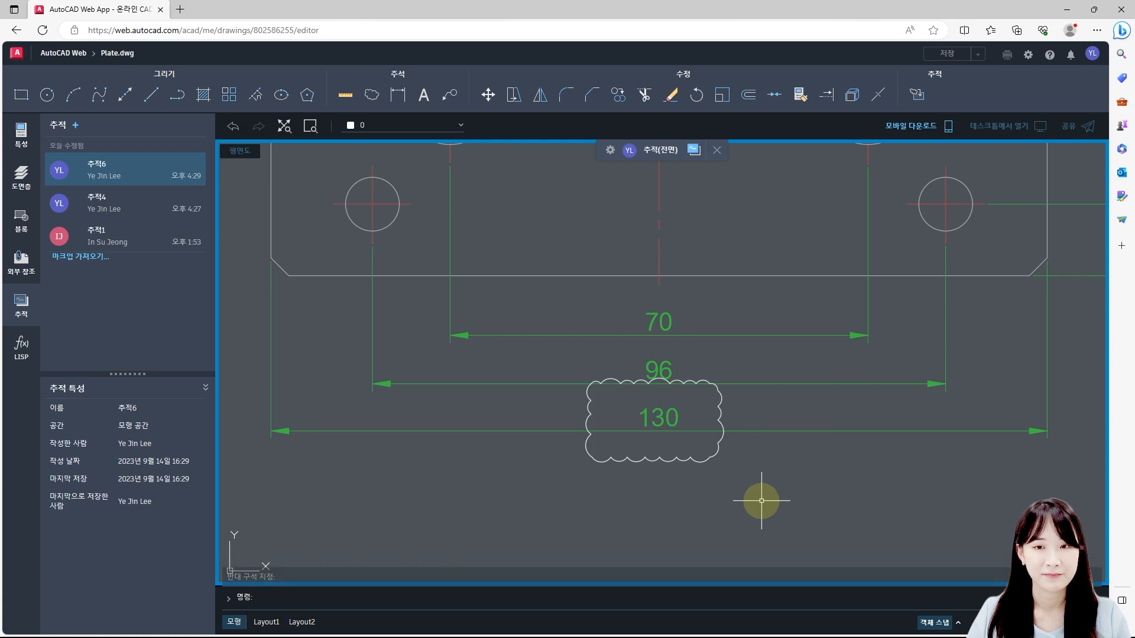
Add the multiline note "길이 변경 120mm > 130mm" below the revision cloud and widen its text box to fit one line
left_click(416, 97)
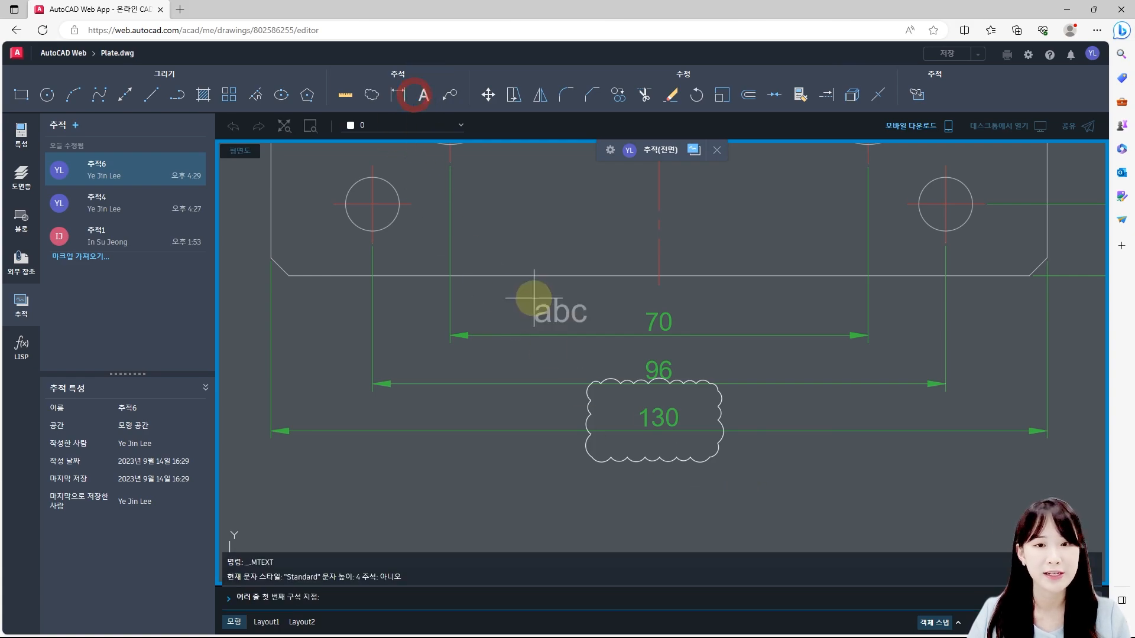
scroll(483, 225, "down", 2)
scroll(569, 379, "up", 3)
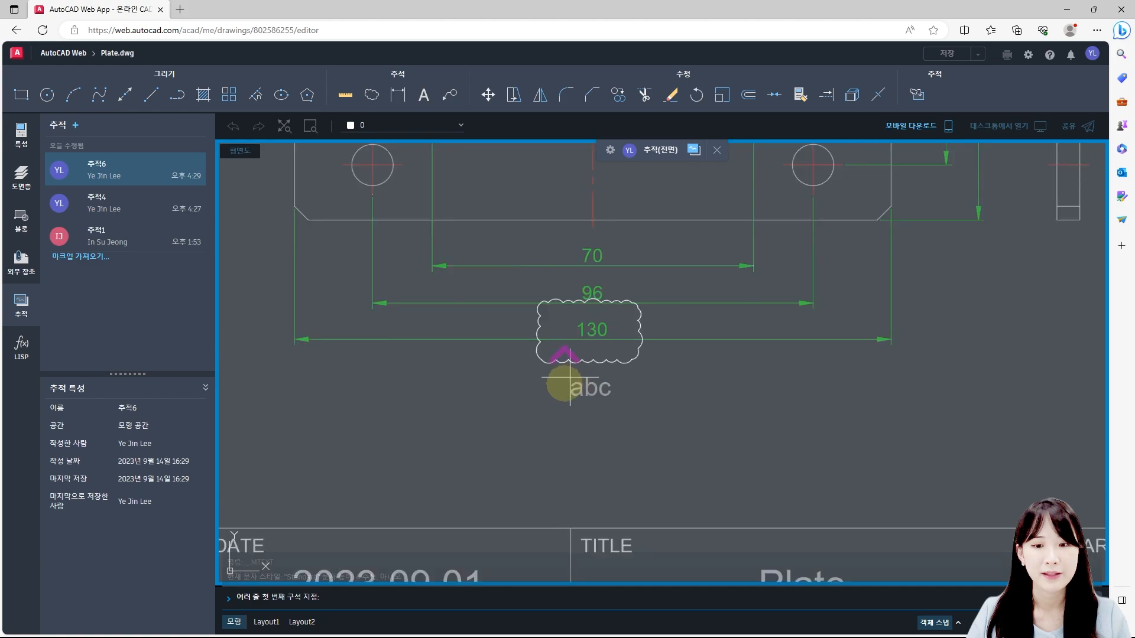
left_click(488, 371)
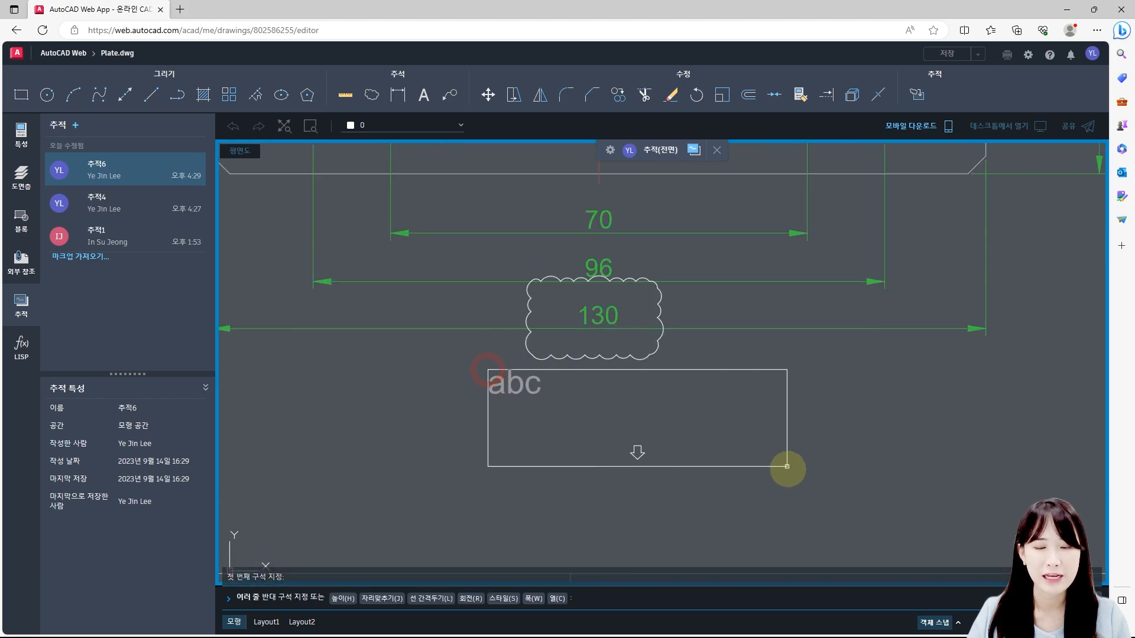
left_click(786, 466)
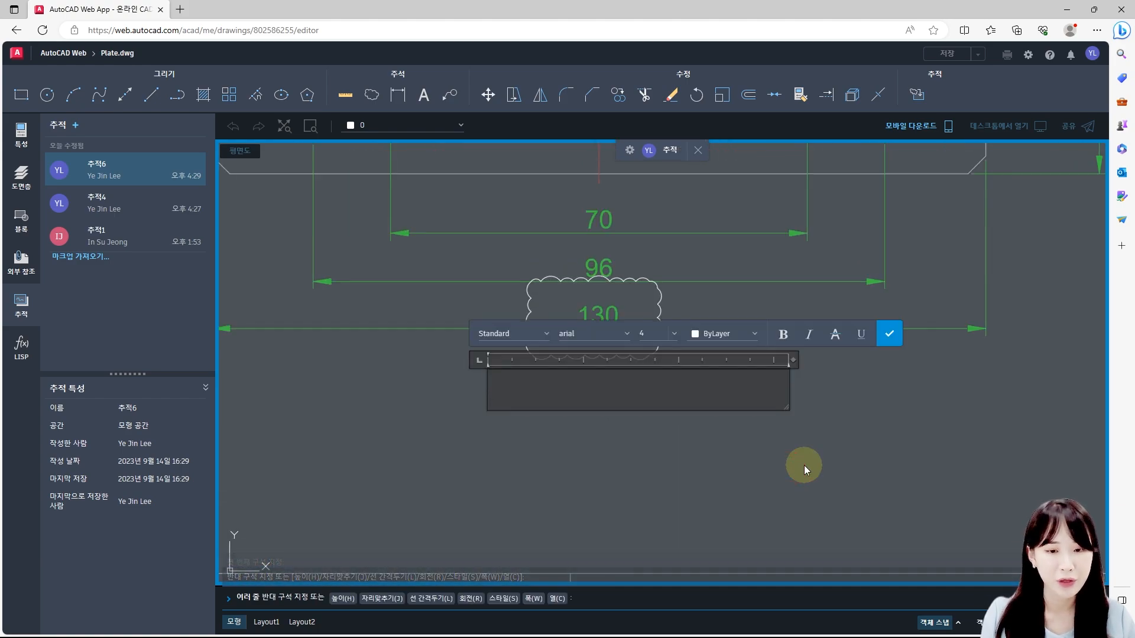
type("길이 변경")
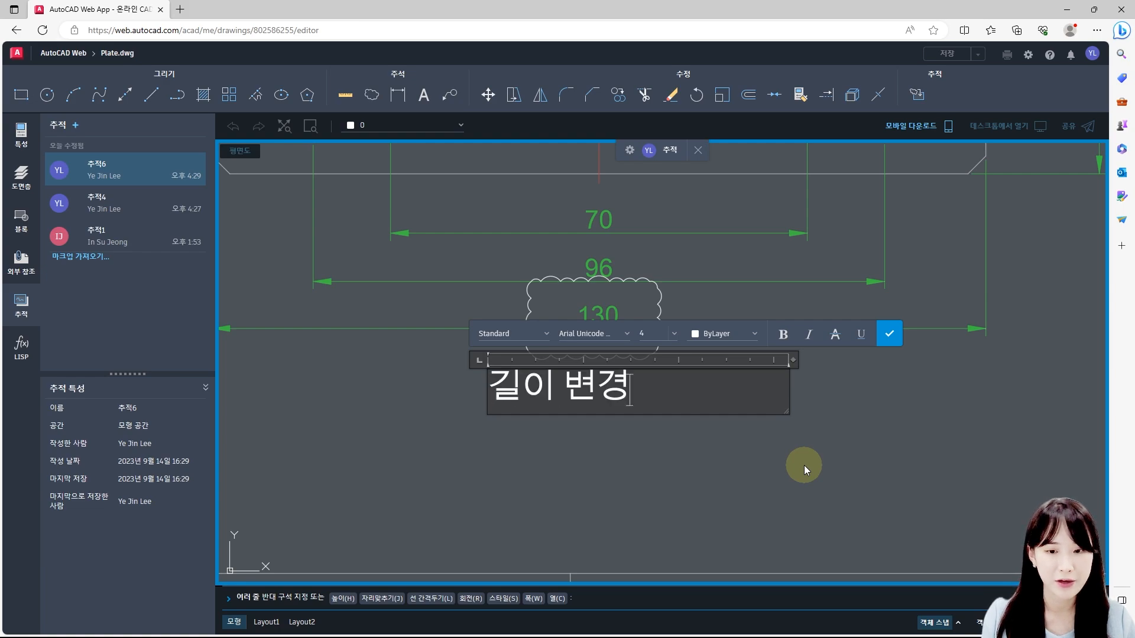
type(" 120m")
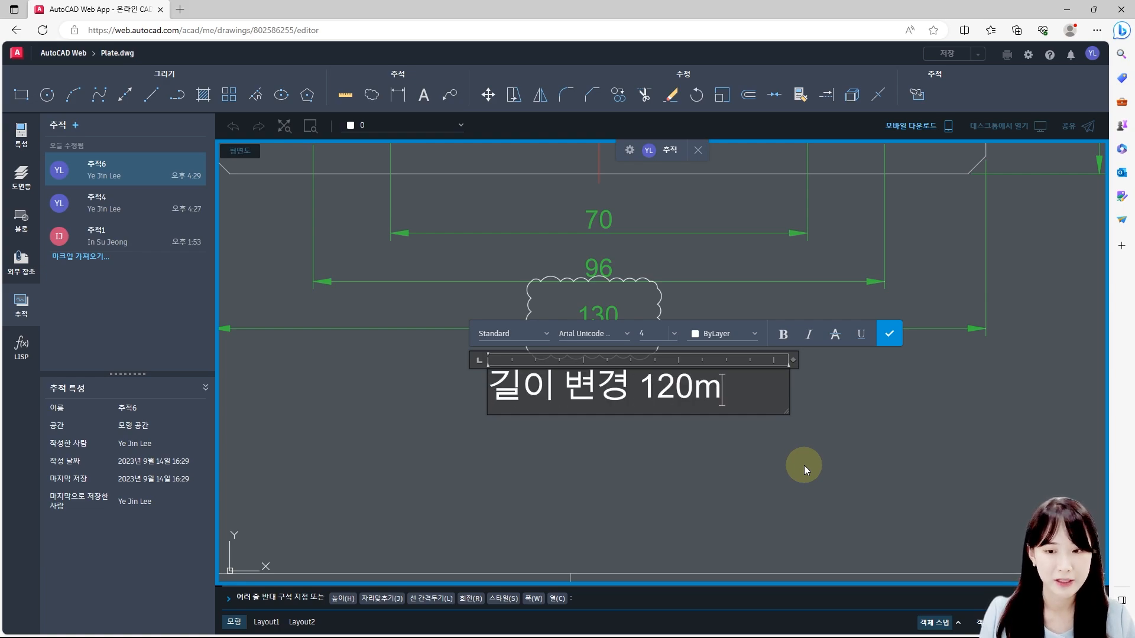
type("m > 130")
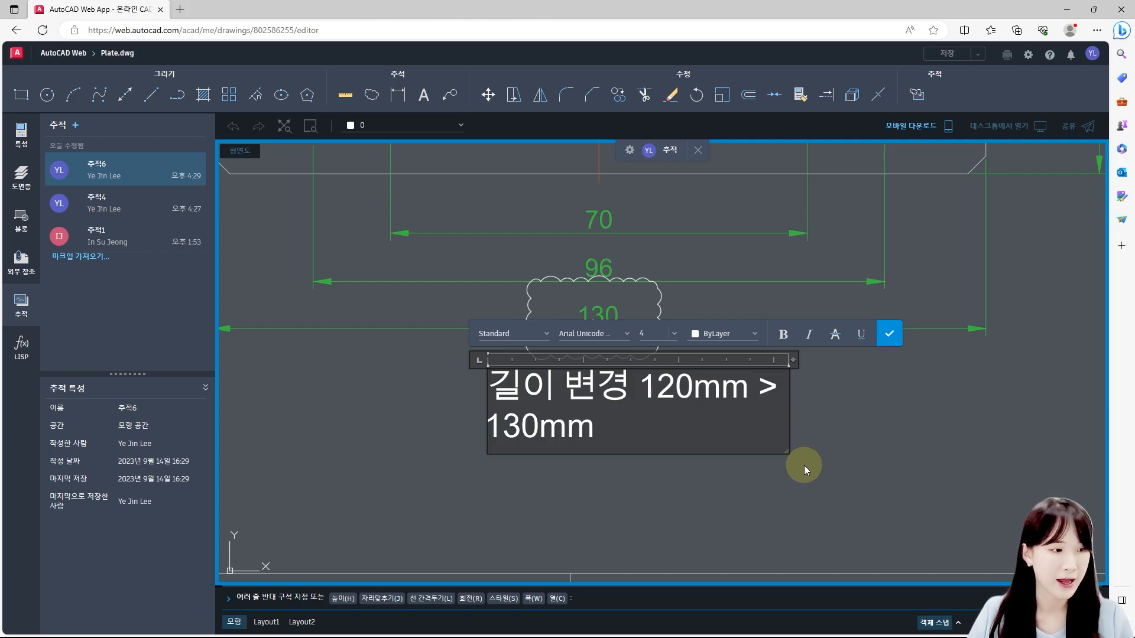
type("mm")
left_click_drag(790, 407, 993, 445)
Colour the length-change note 자홍색 (magenta) and finish text editing
left_click_drag(924, 396, 511, 360)
left_click(728, 333)
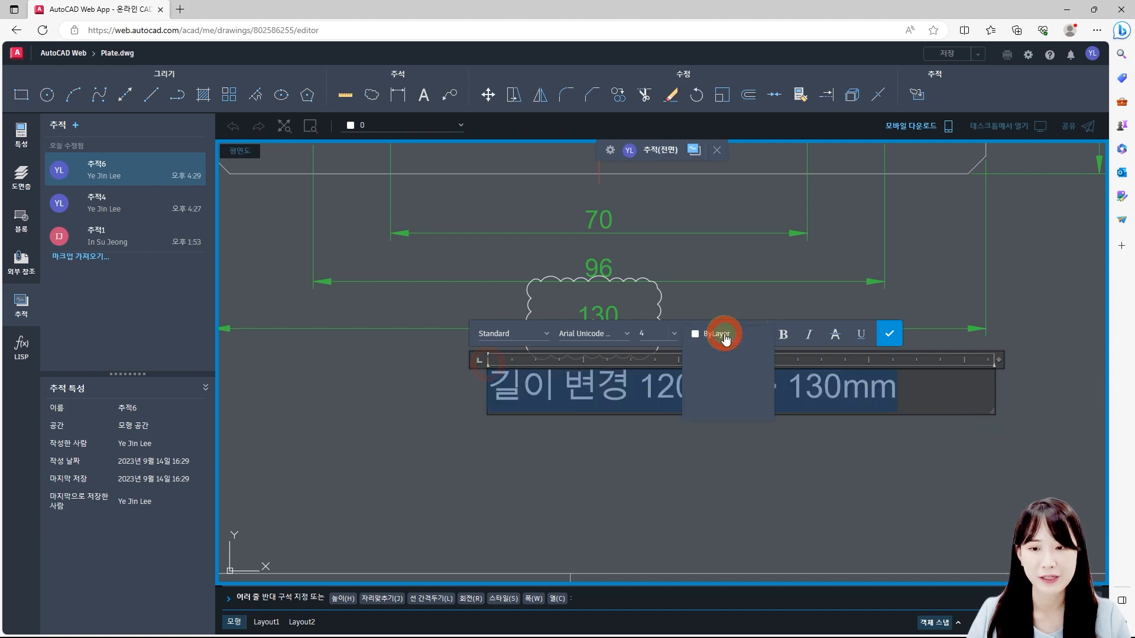
left_click(745, 484)
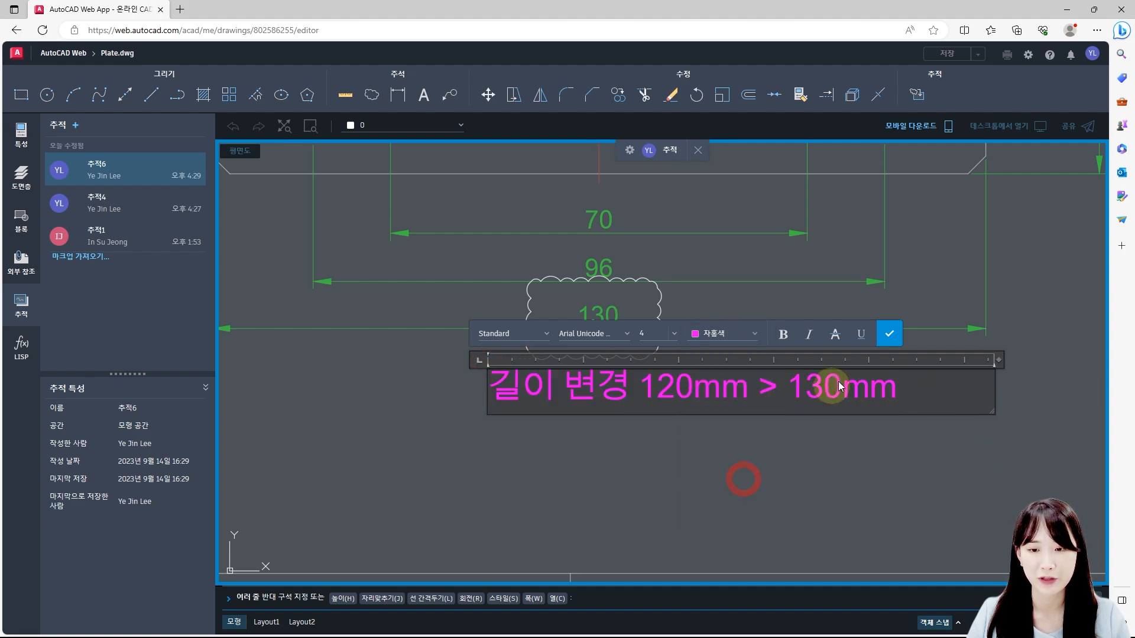
left_click(890, 336)
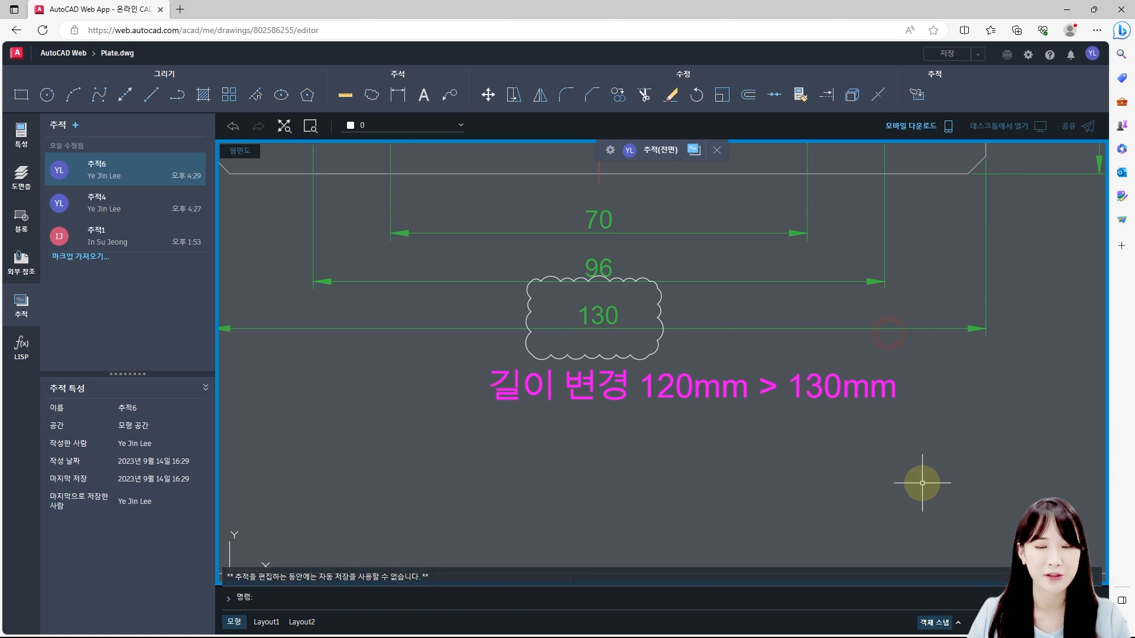
Change the colour of the revision cloud around the 130 dimension to 자홍색 (magenta), and close the trace
left_click(659, 345)
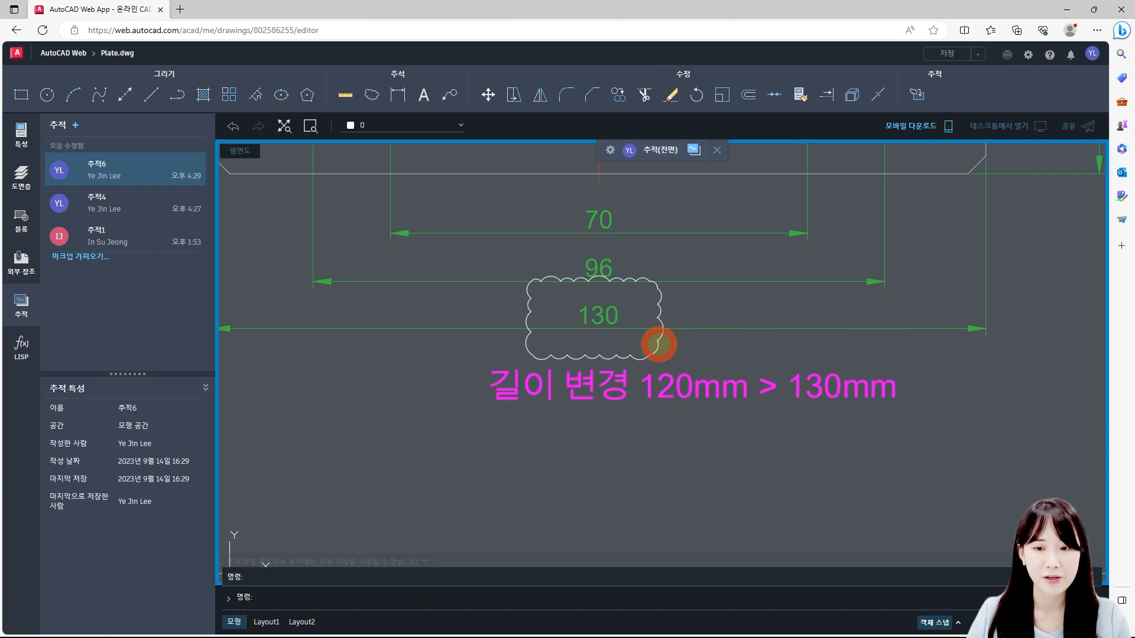
left_click(21, 131)
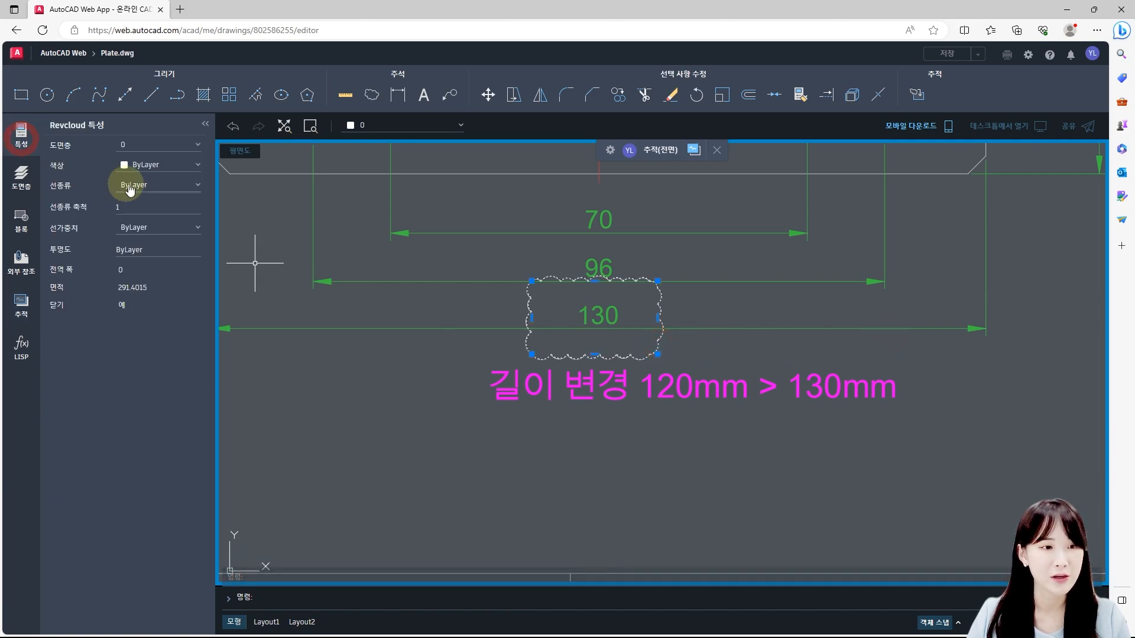
left_click(141, 168)
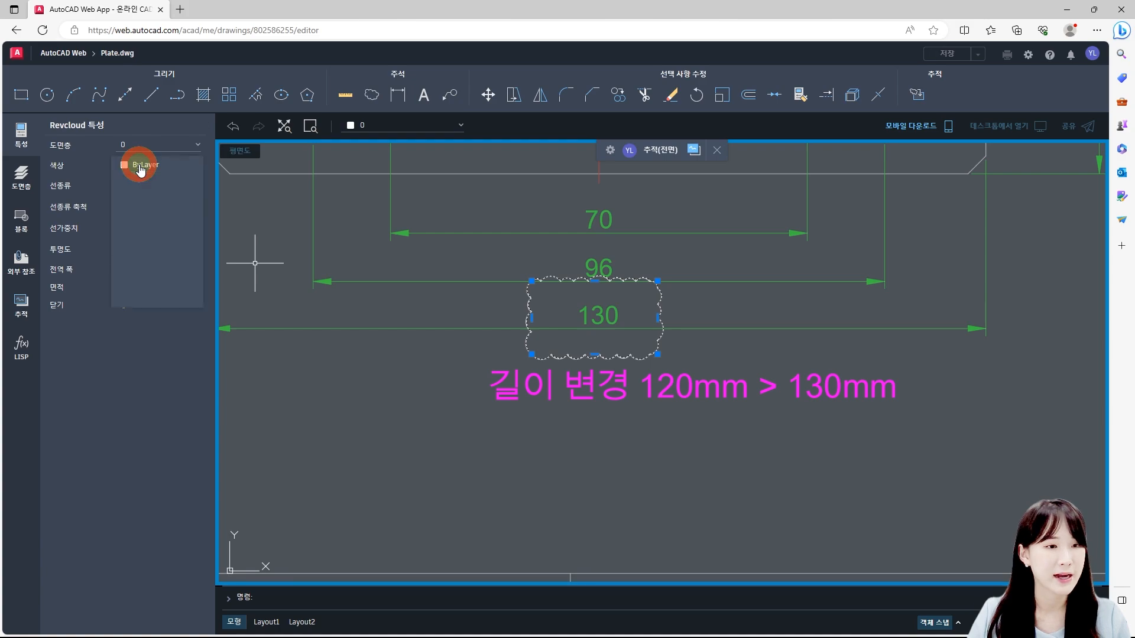
left_click(167, 317)
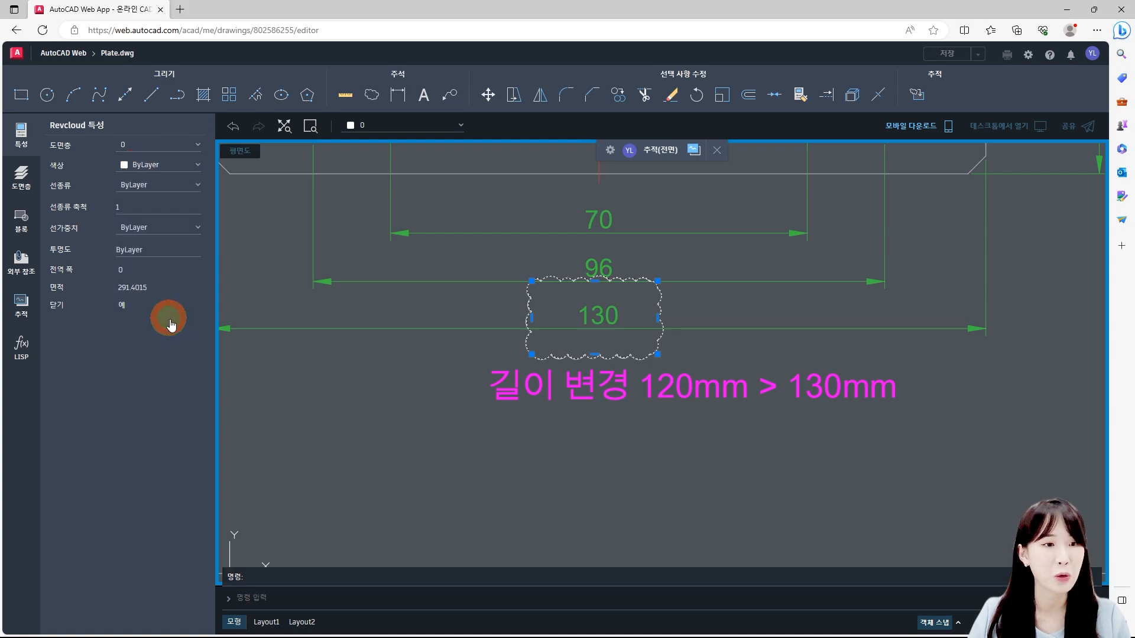
left_click(21, 305)
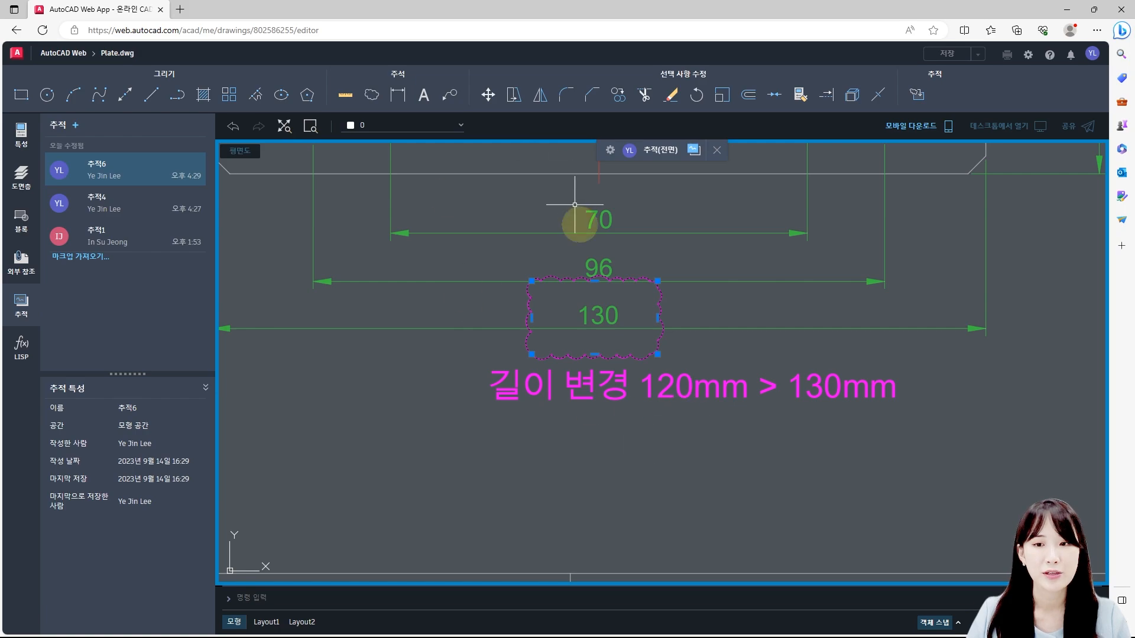
left_click(717, 151)
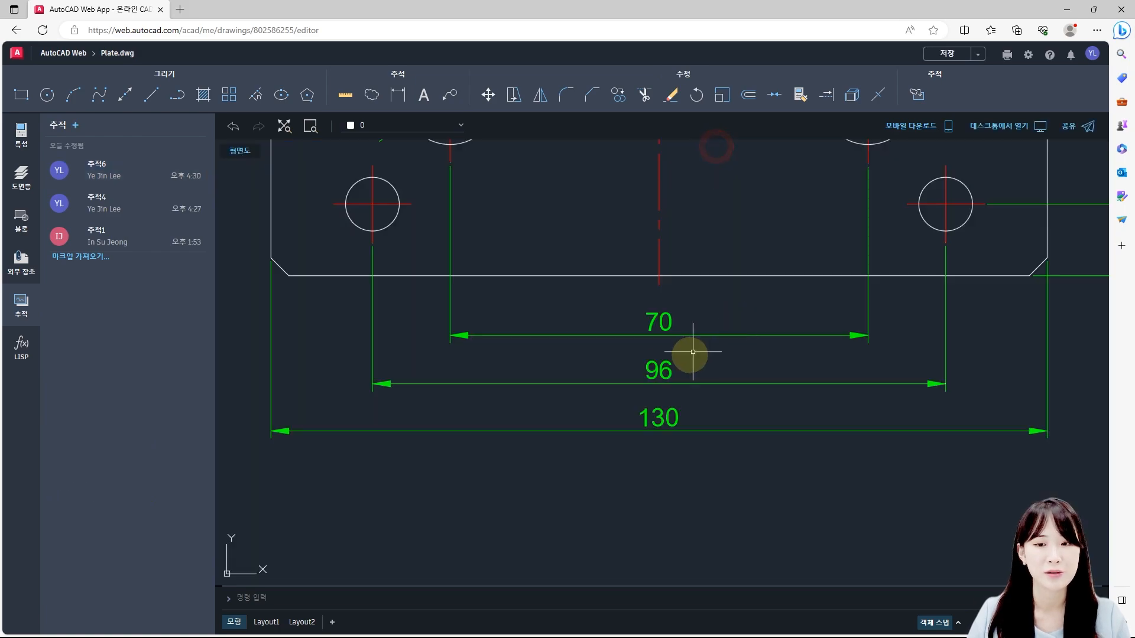
Look over the whole plate and review the markups in traces 추적6 and 추적4, closing each one
scroll(657, 381, "down", 2)
scroll(631, 249, "down", 1)
mouse_move(631, 249)
middle_mouse_down()
mouse_move(631, 300)
mouse_move(595, 356)
mouse_move(580, 324)
middle_mouse_up()
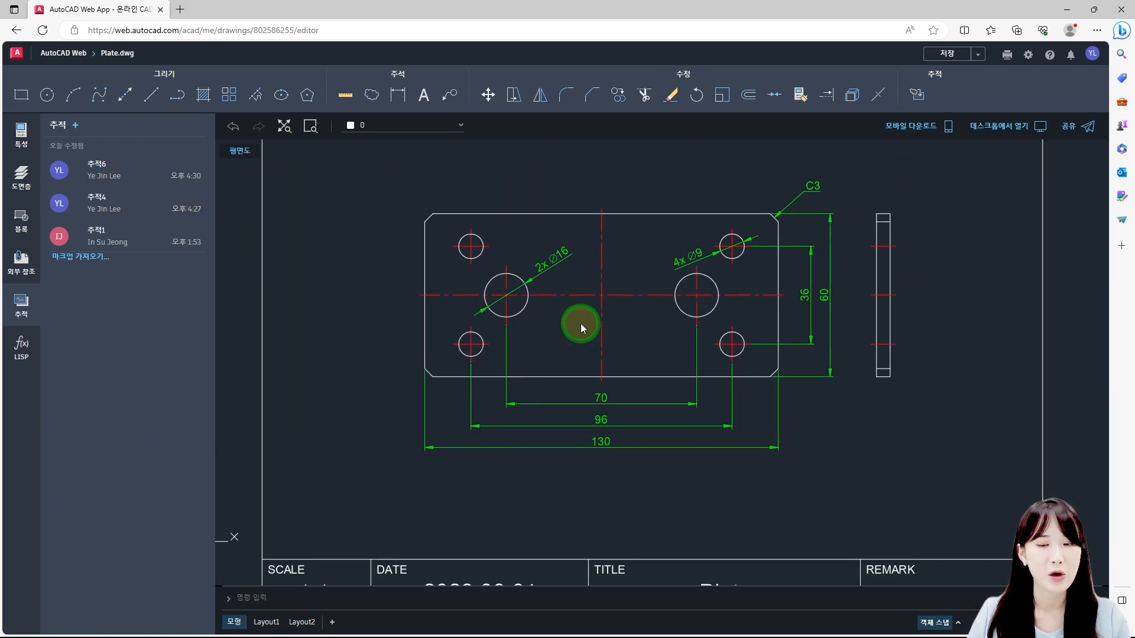
left_click(113, 177)
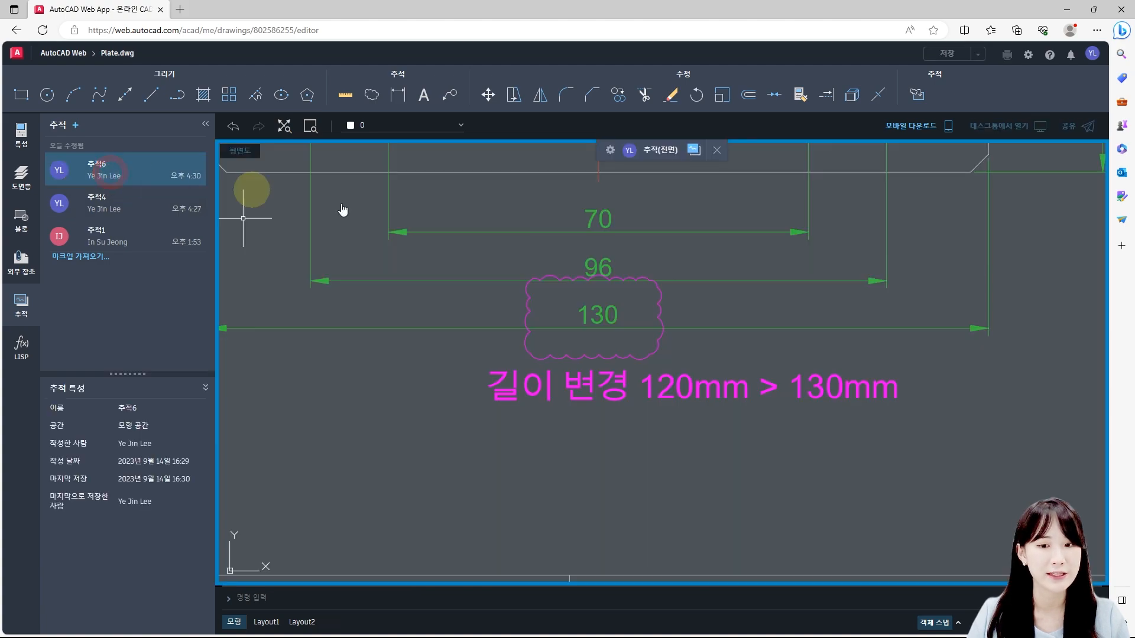
left_click(717, 151)
left_click(122, 207)
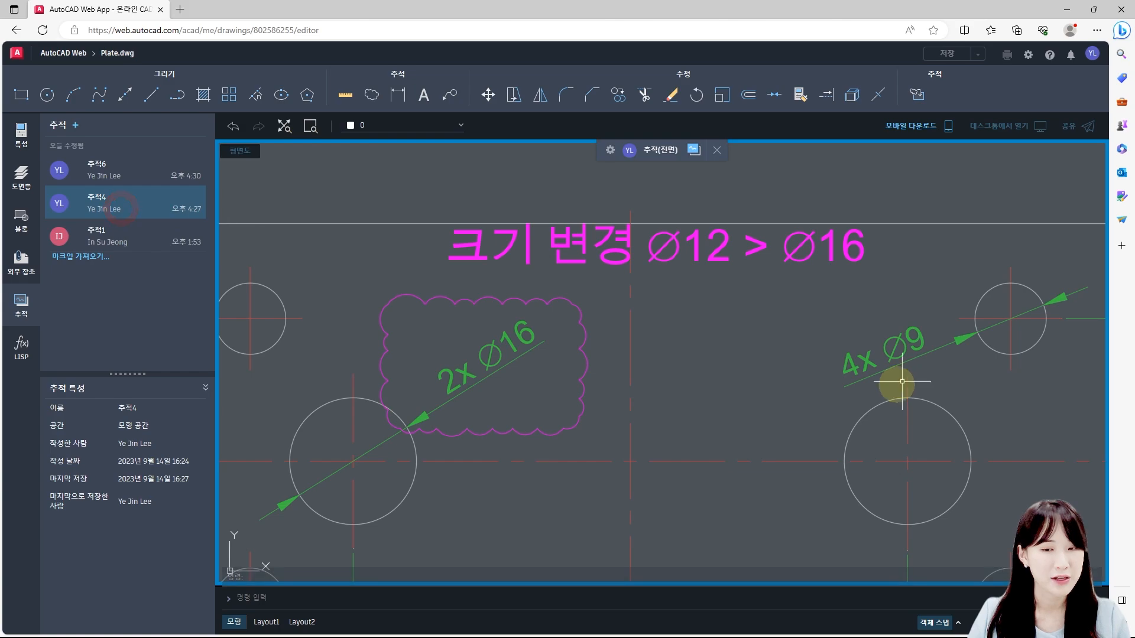
left_click(717, 151)
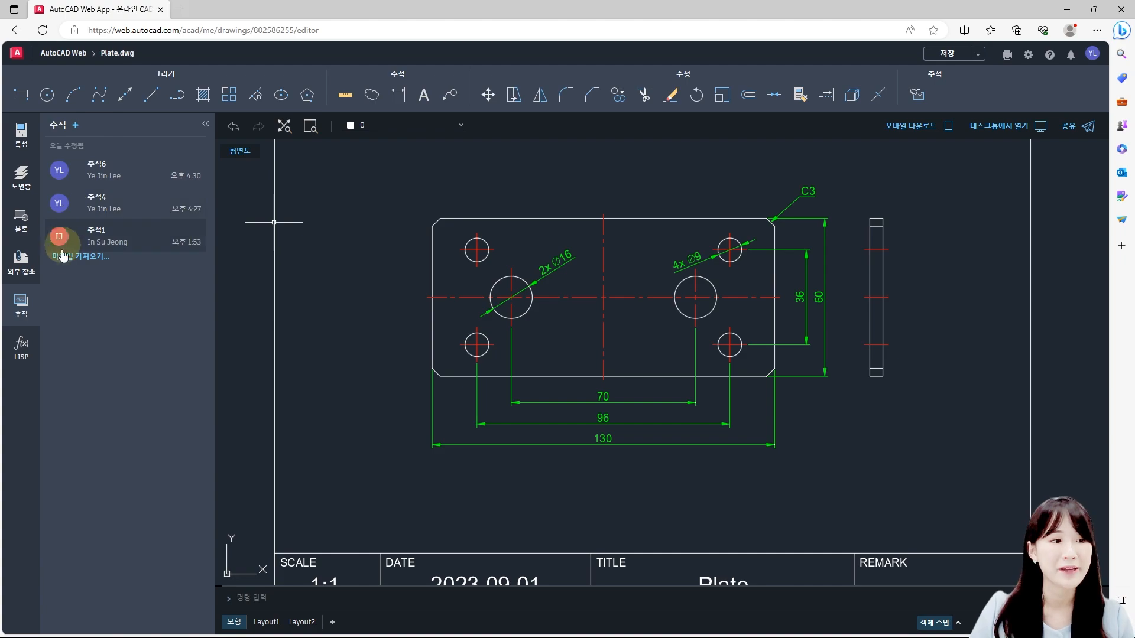
Save Plate.dwg and, once saving is complete, return to the AutoCAD Web file list
scroll(511, 373, "down", 2)
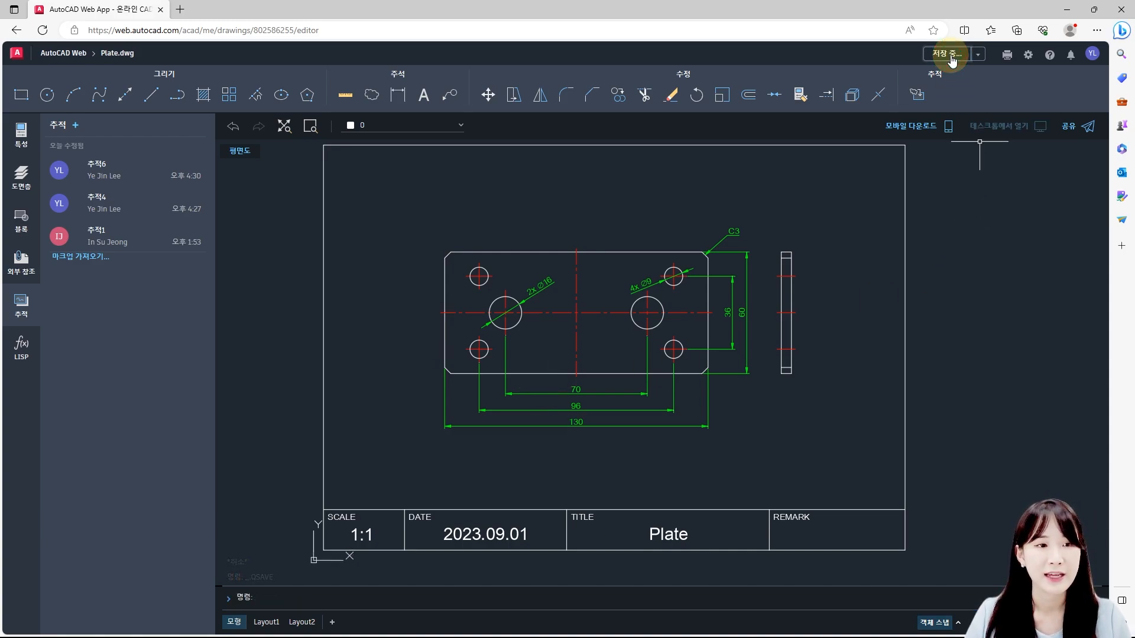
left_click(53, 56)
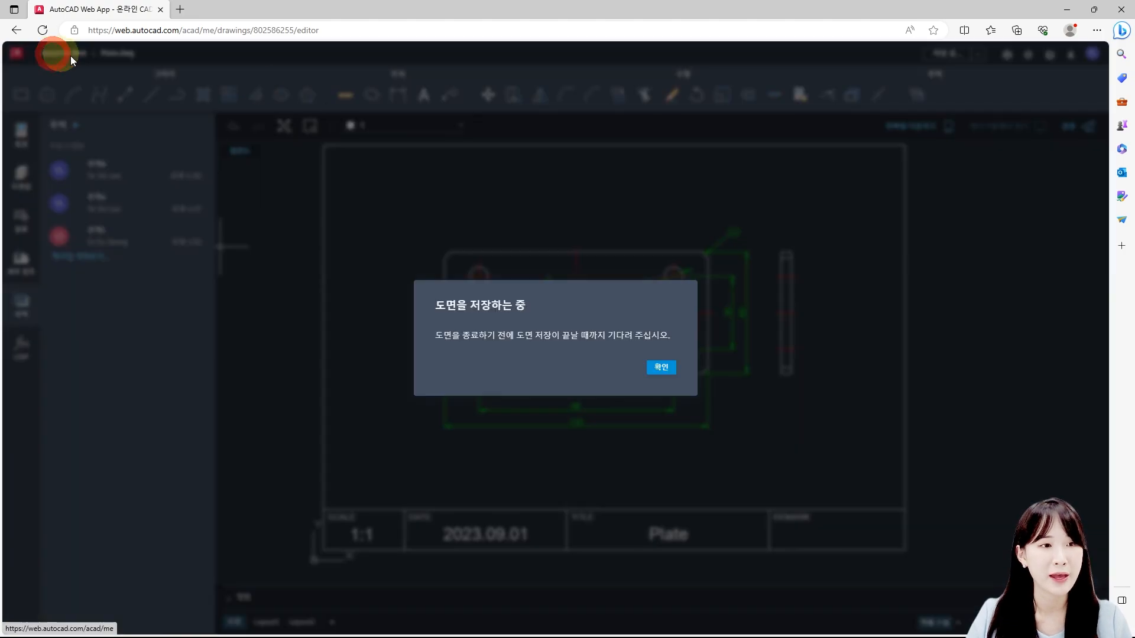
left_click(662, 370)
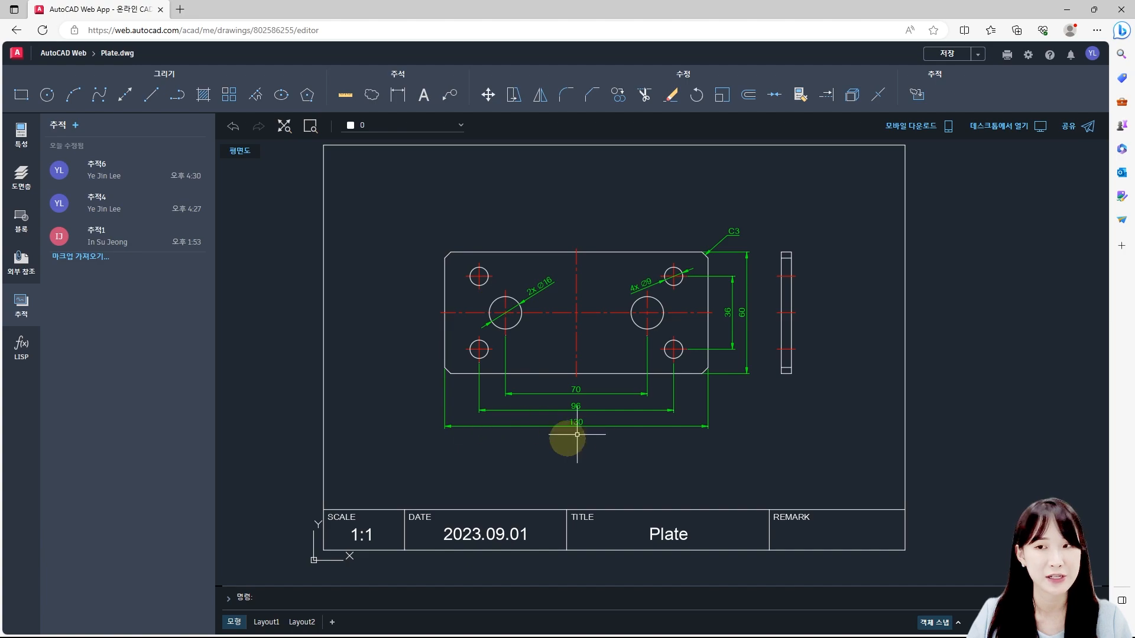
left_click(64, 52)
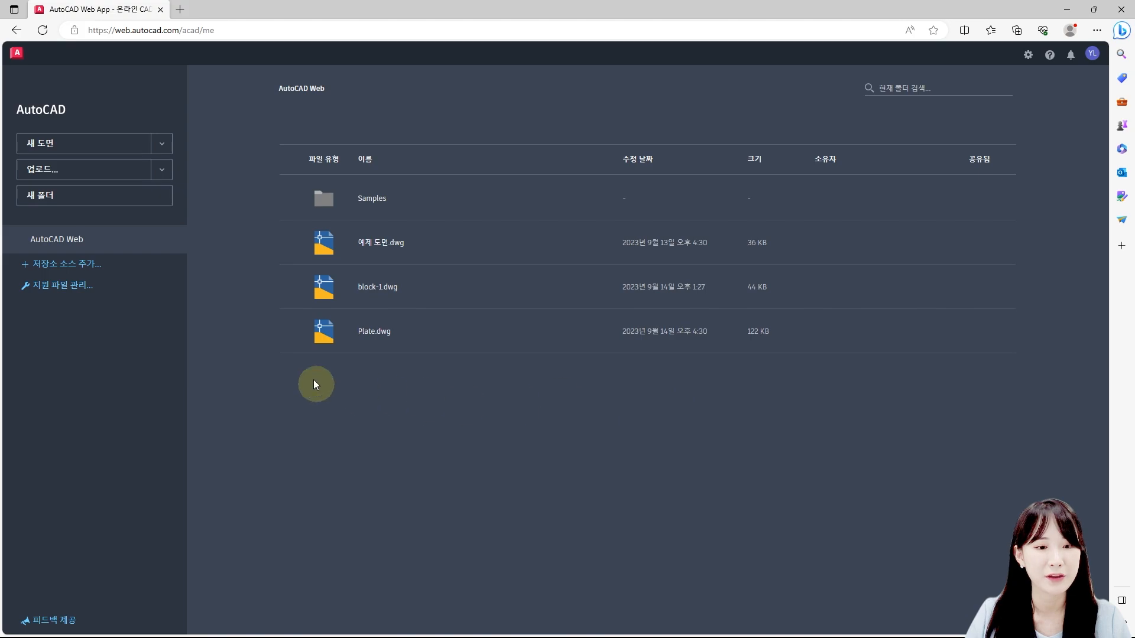
Download Plate.dwg from the file list and check the file in the 다운로드 folder
left_click(288, 332)
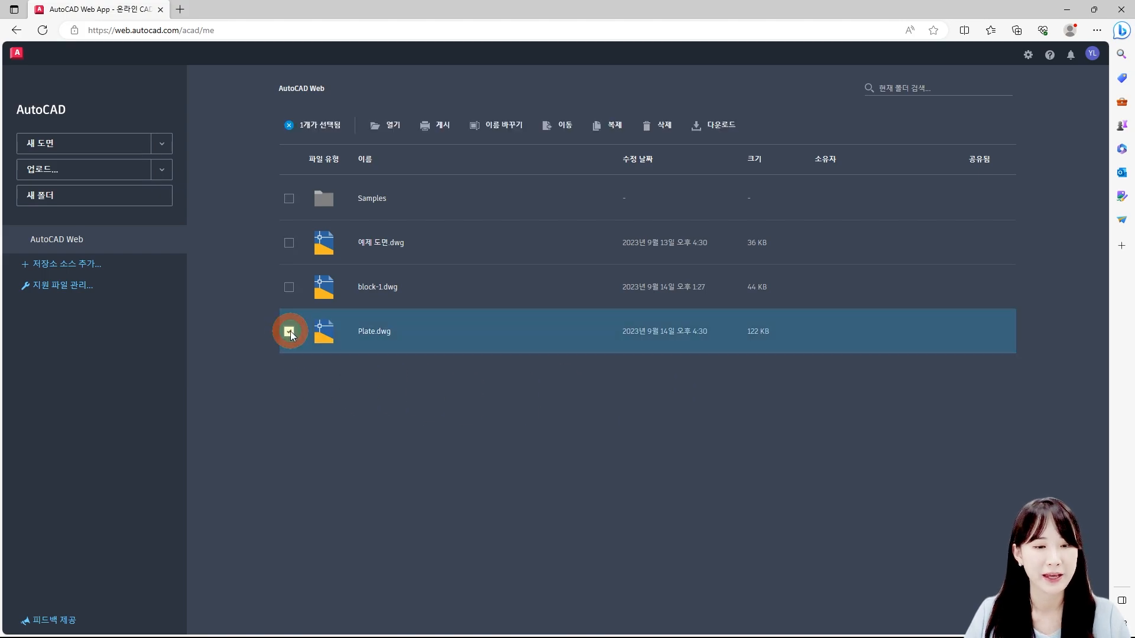
left_click(711, 130)
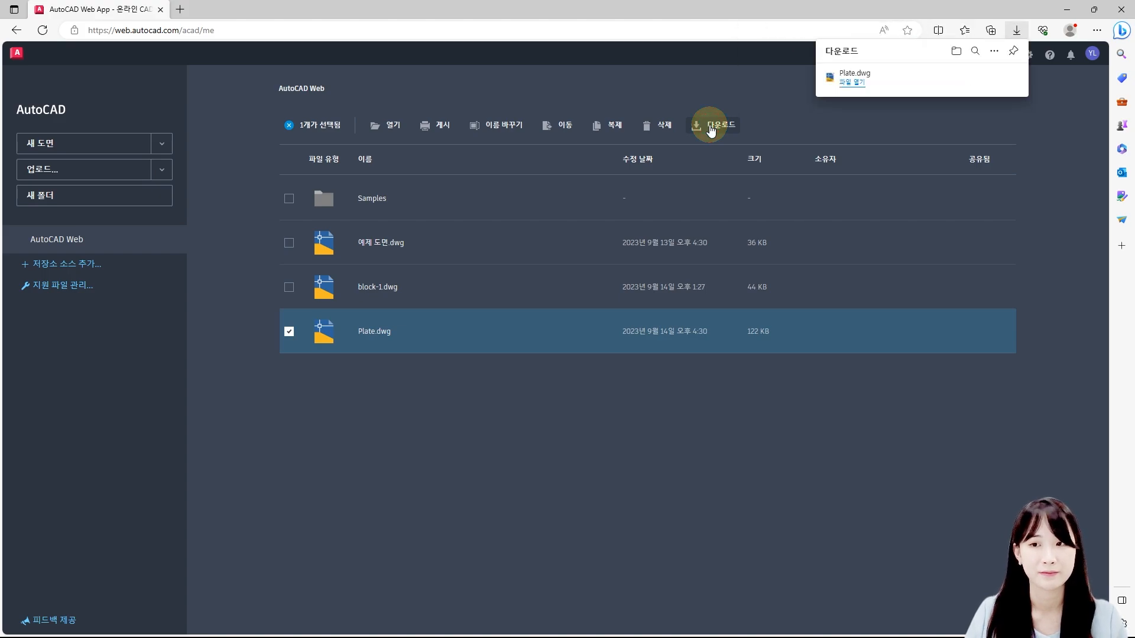
left_click(956, 51)
left_click_drag(481, 212, 483, 171)
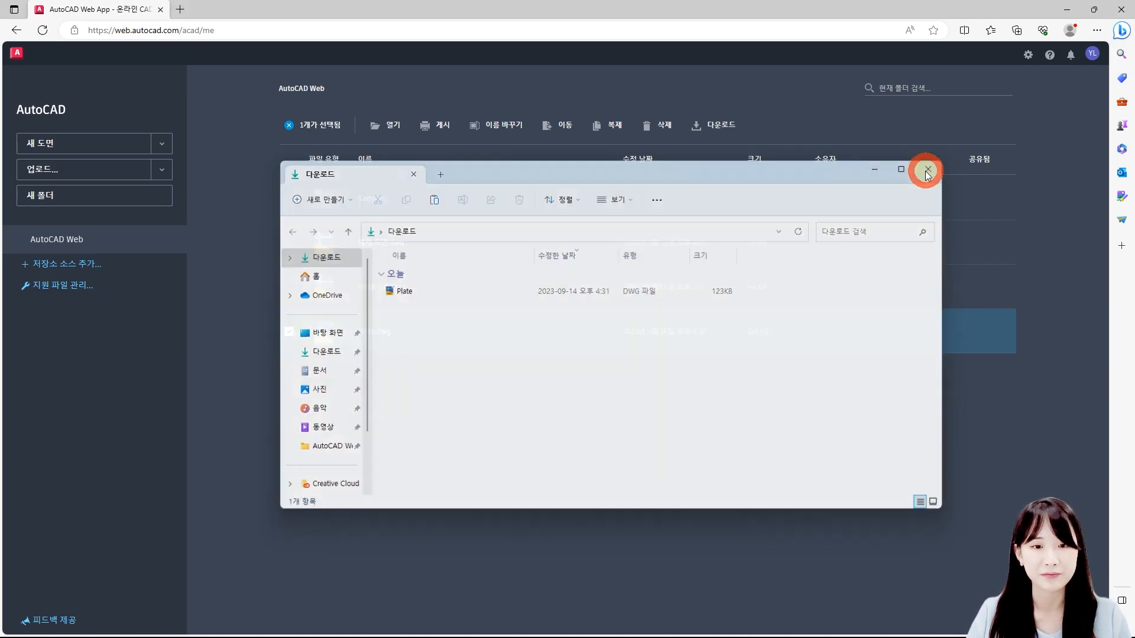
Close the file explorer, switch to desktop AutoCAD 2024 and open the Plate drawing from the 다운로드 folder
left_click(927, 170)
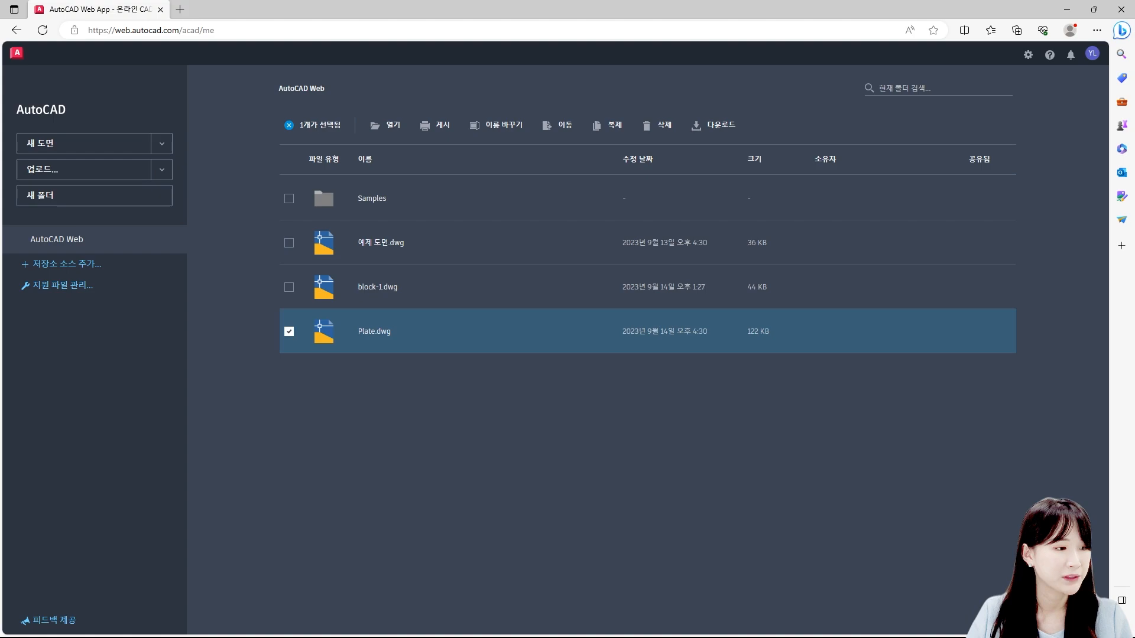
key("alt+Tab")
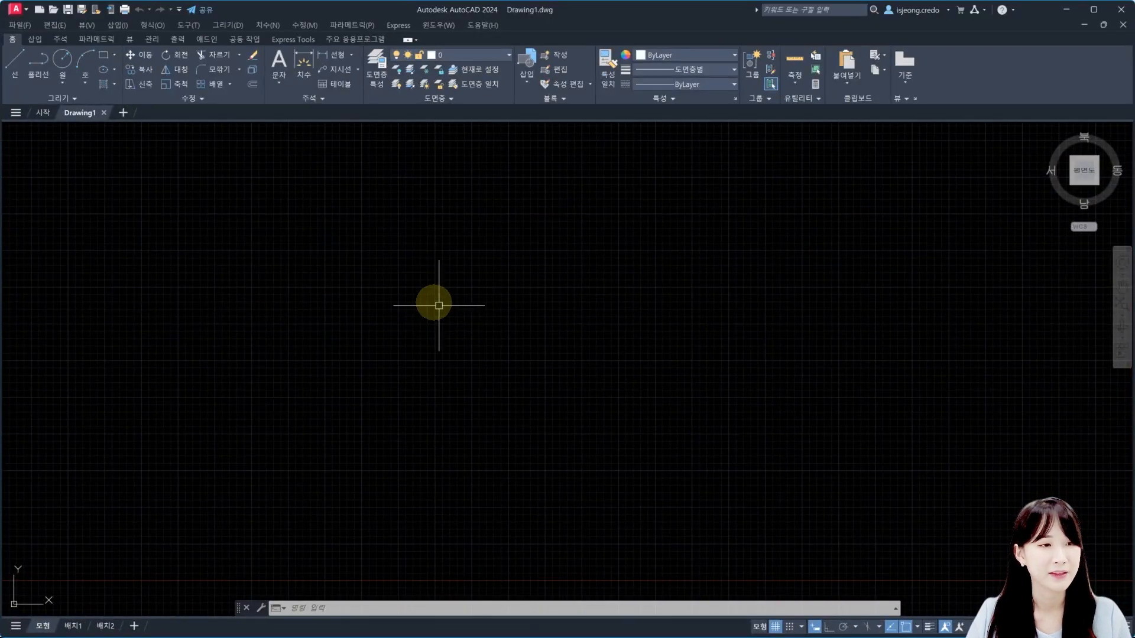
left_click(54, 10)
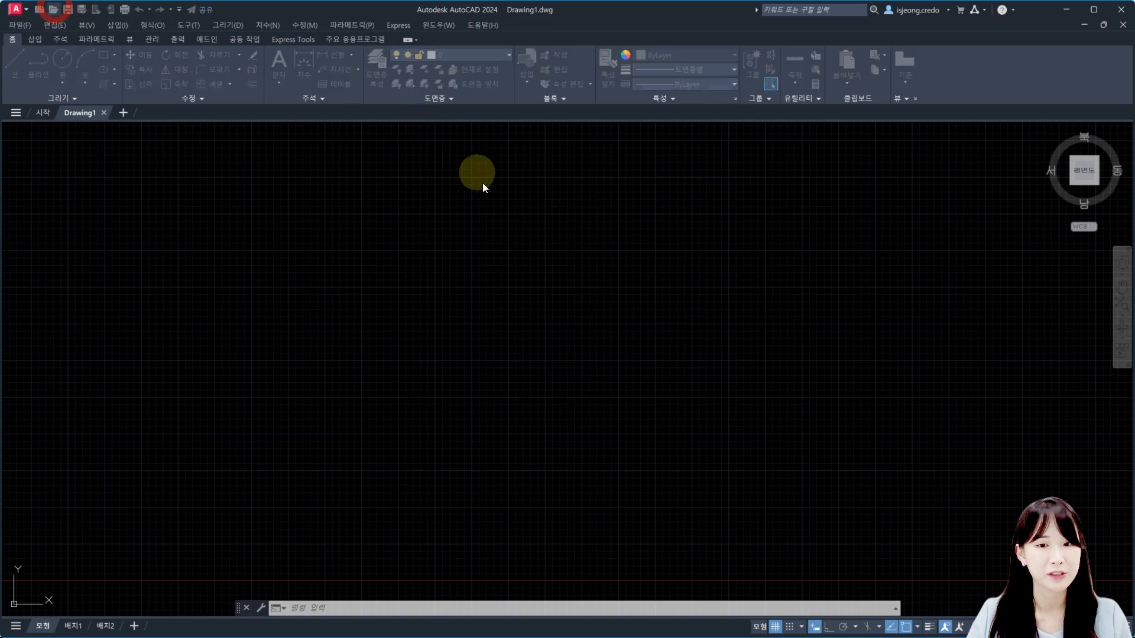
left_click(485, 185)
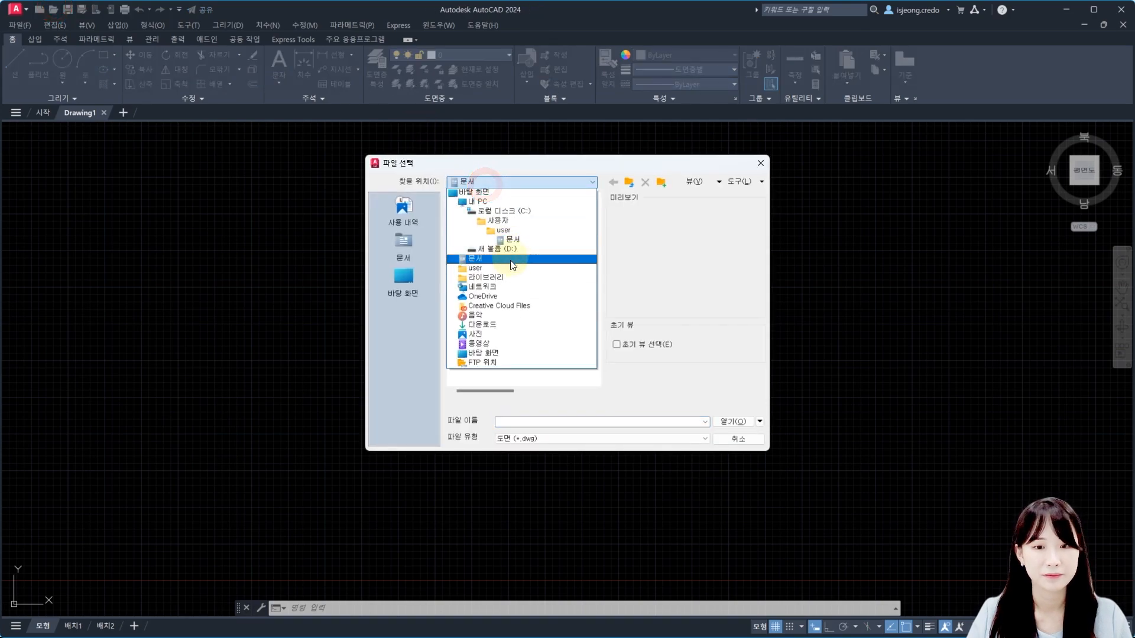
left_click(488, 322)
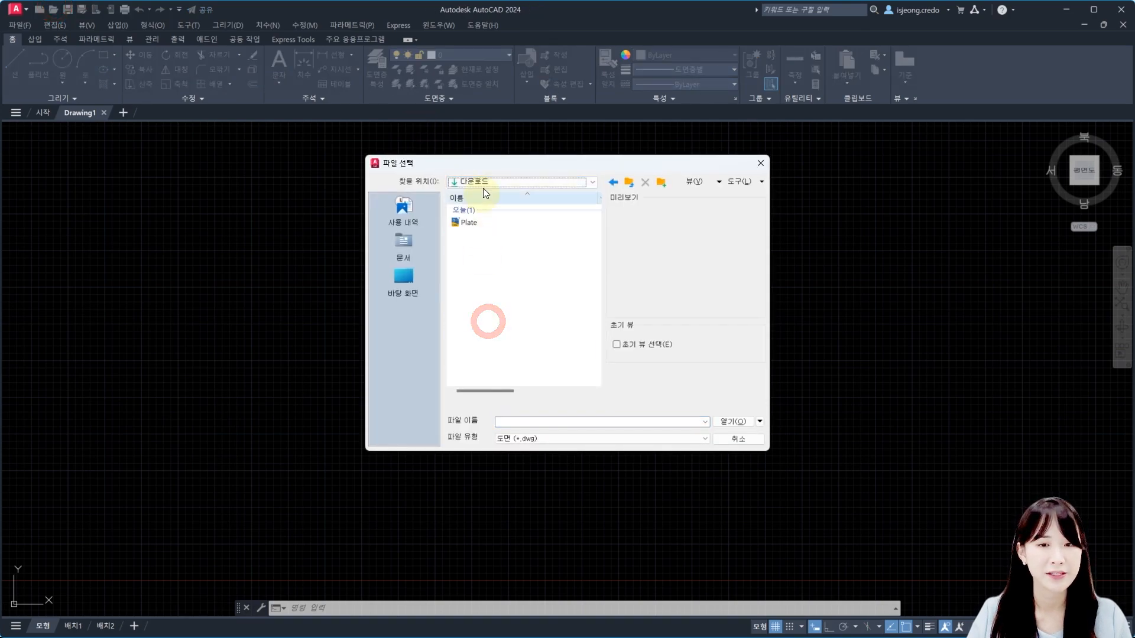
left_click(469, 223)
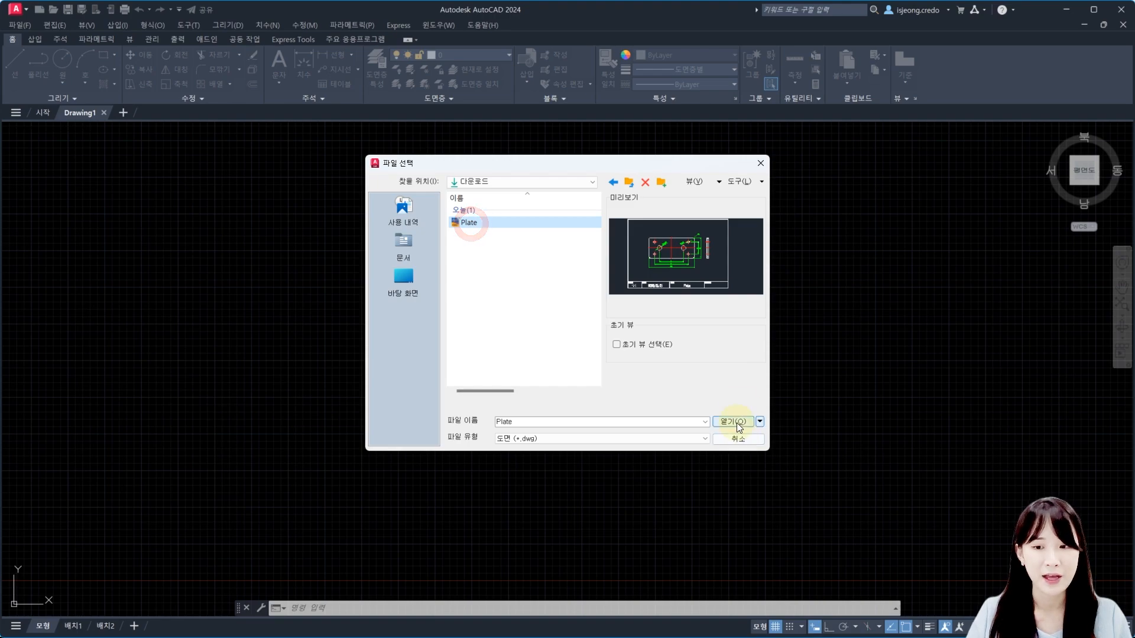
left_click(734, 422)
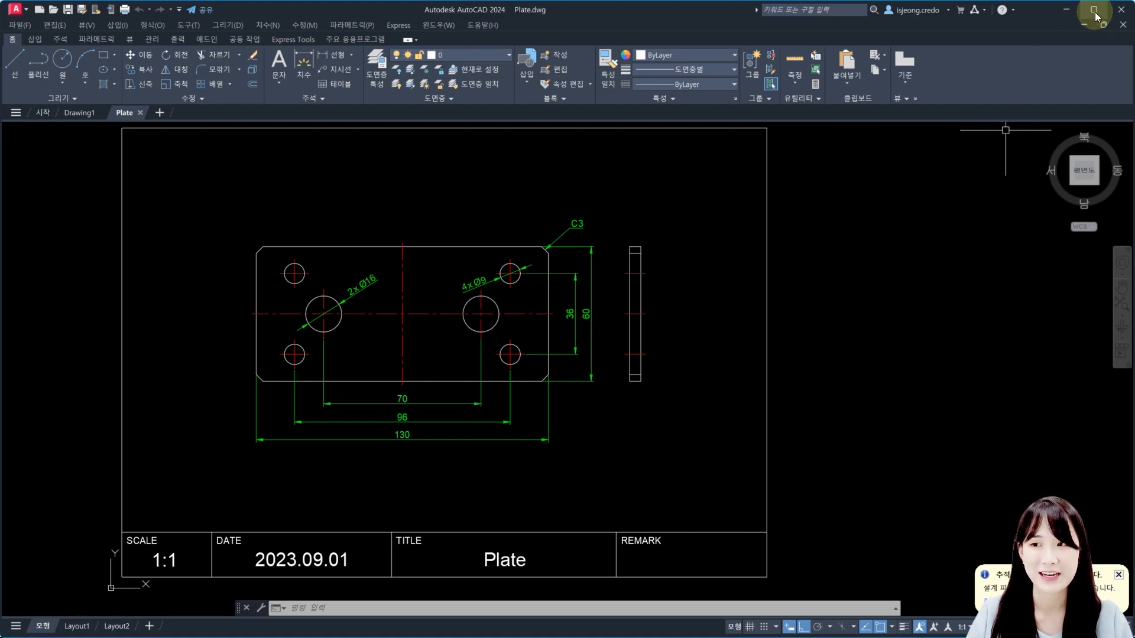
Restore the AutoCAD window to a smaller size and resize it until the plate and the trace notification are visible
mouse_move(1095, 12)
left_click(999, 51)
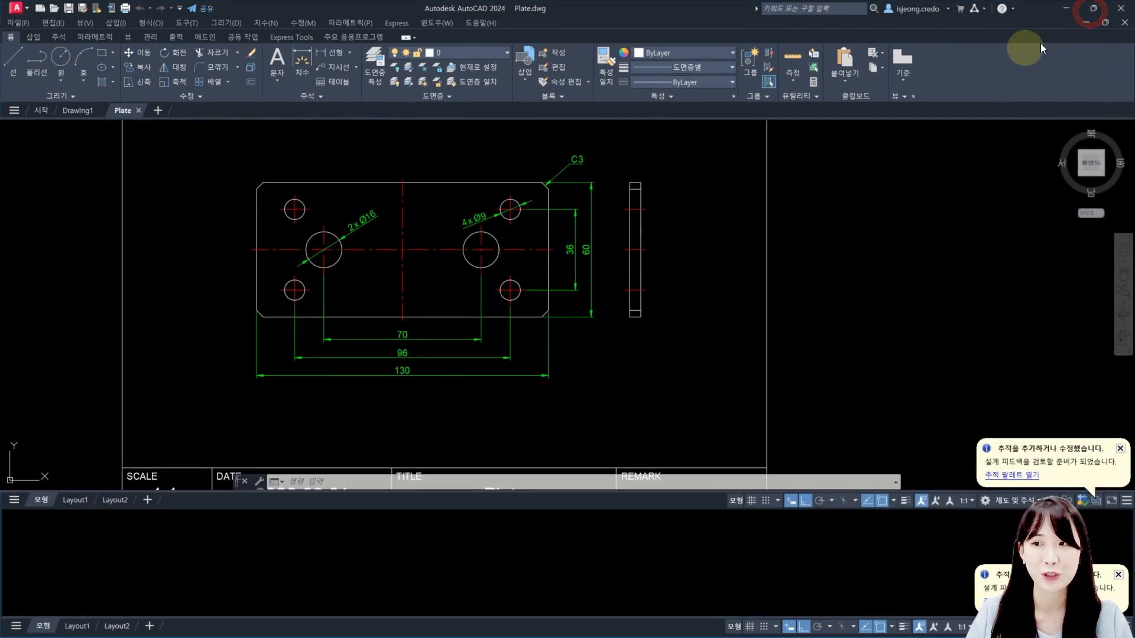
left_click_drag(469, 13, 12, 6)
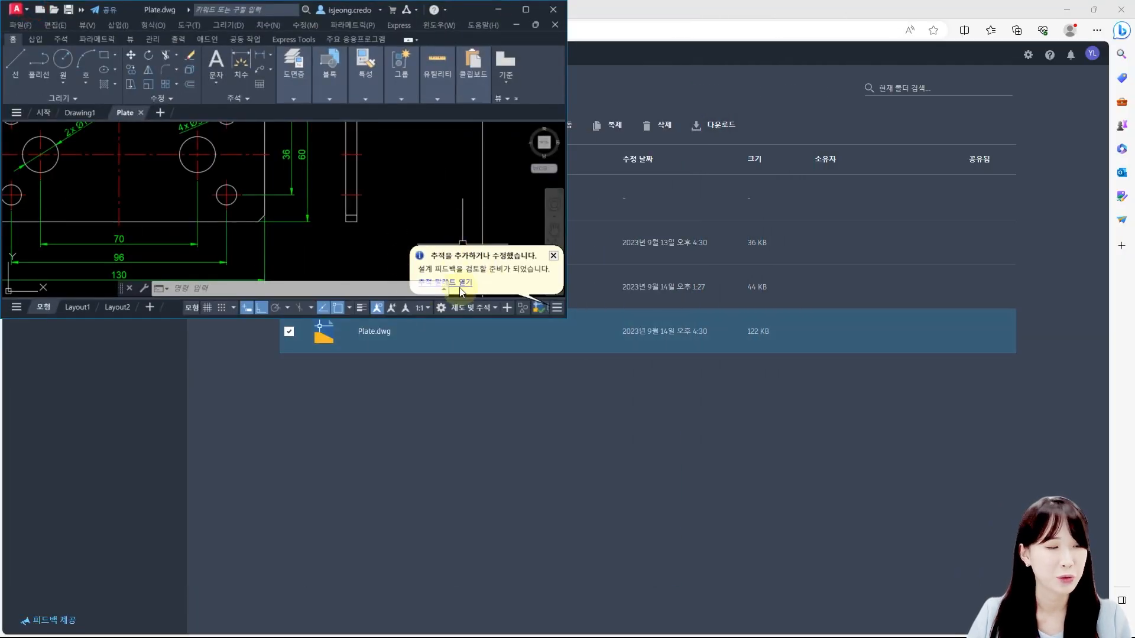
left_click_drag(564, 321, 726, 491)
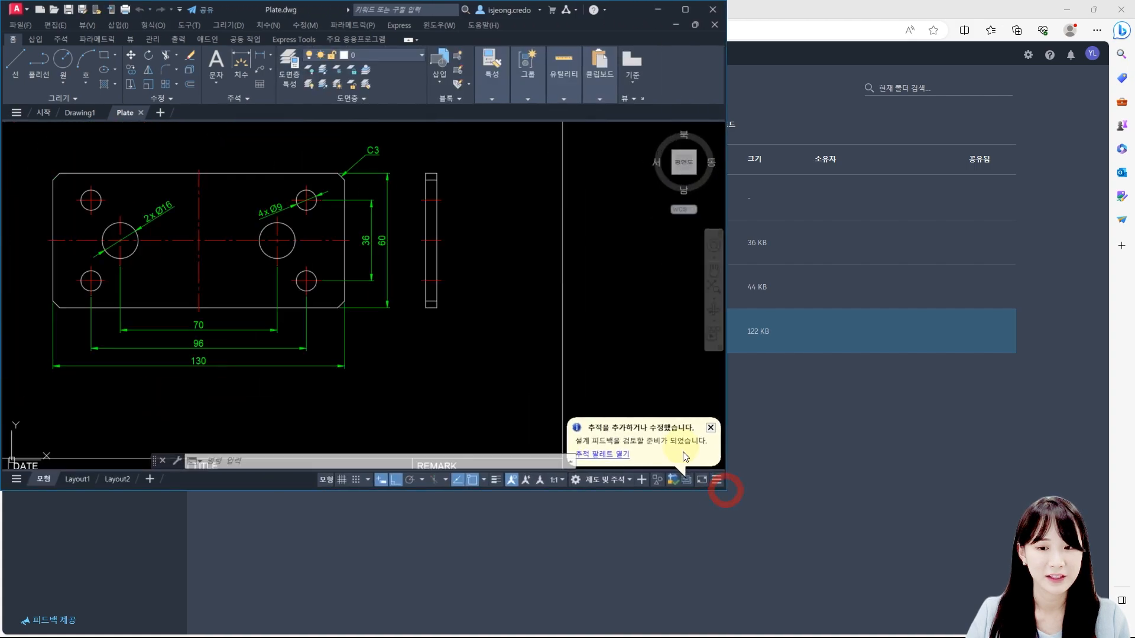
Open the trace palette from the trace notification, close it, and reopen it with the TRACEPALETTEOPEN command
left_click(619, 456)
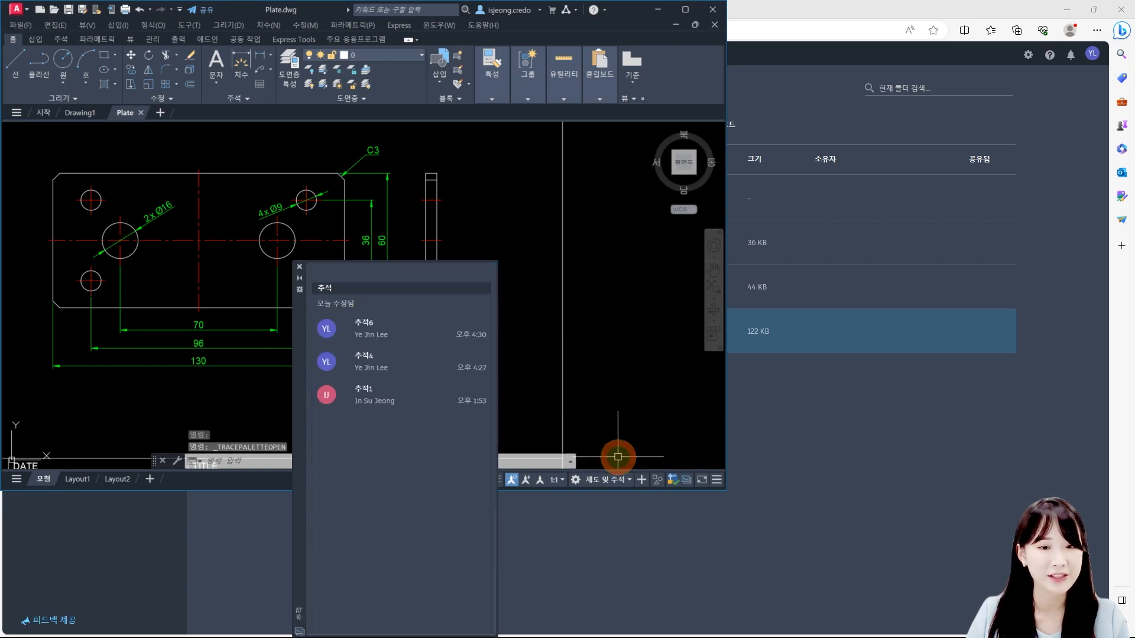
left_click(300, 270)
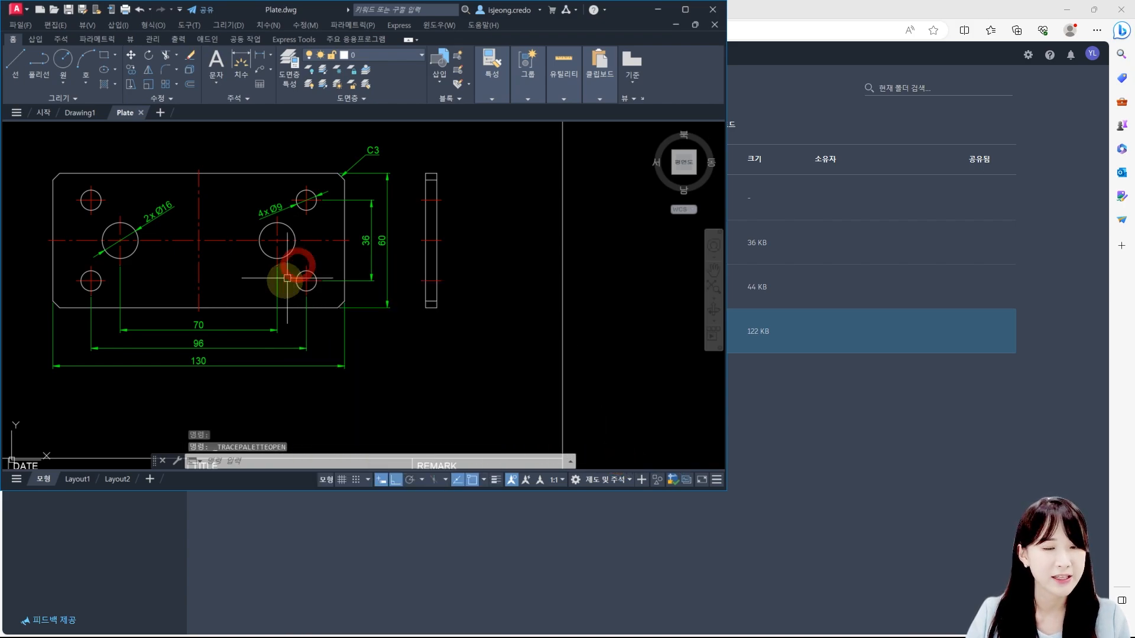
left_click(245, 463)
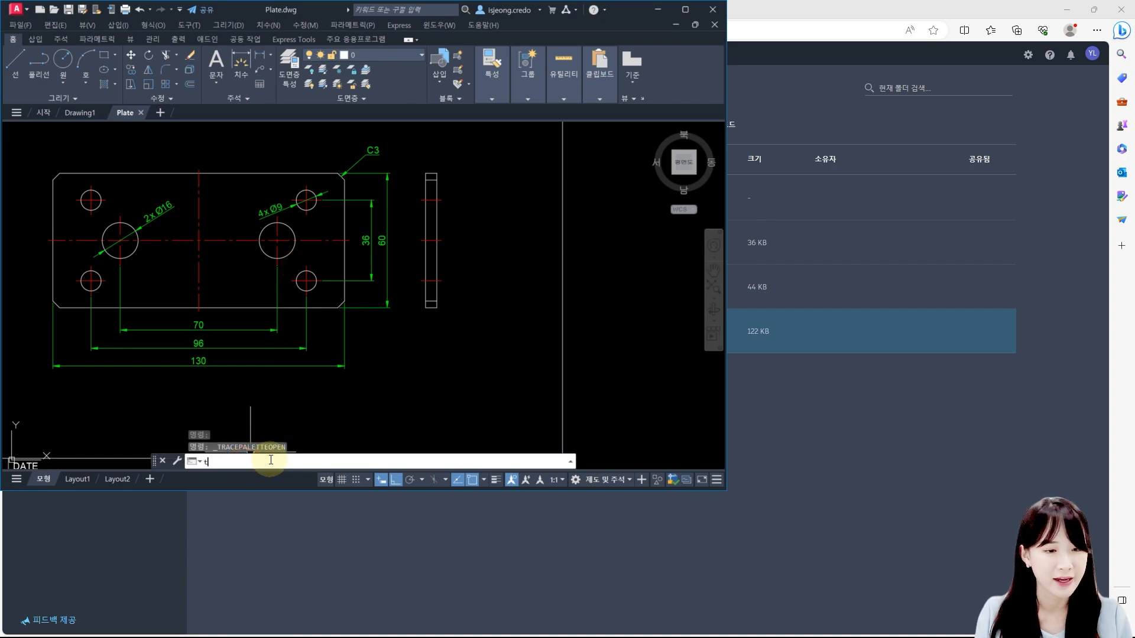
type("trace")
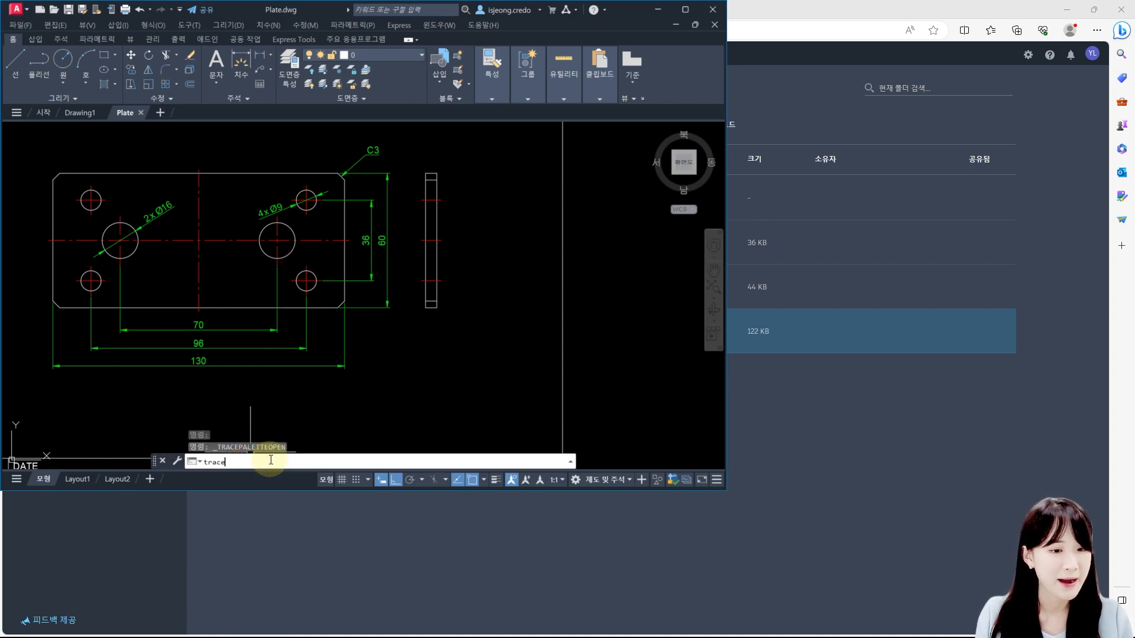
type("p")
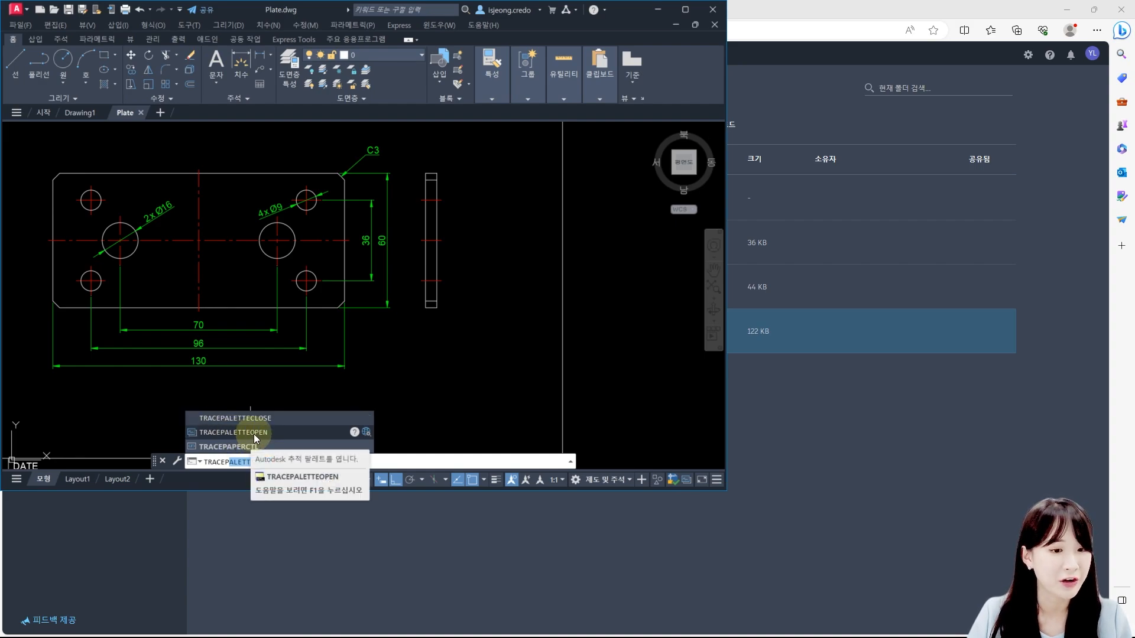
left_click(254, 434)
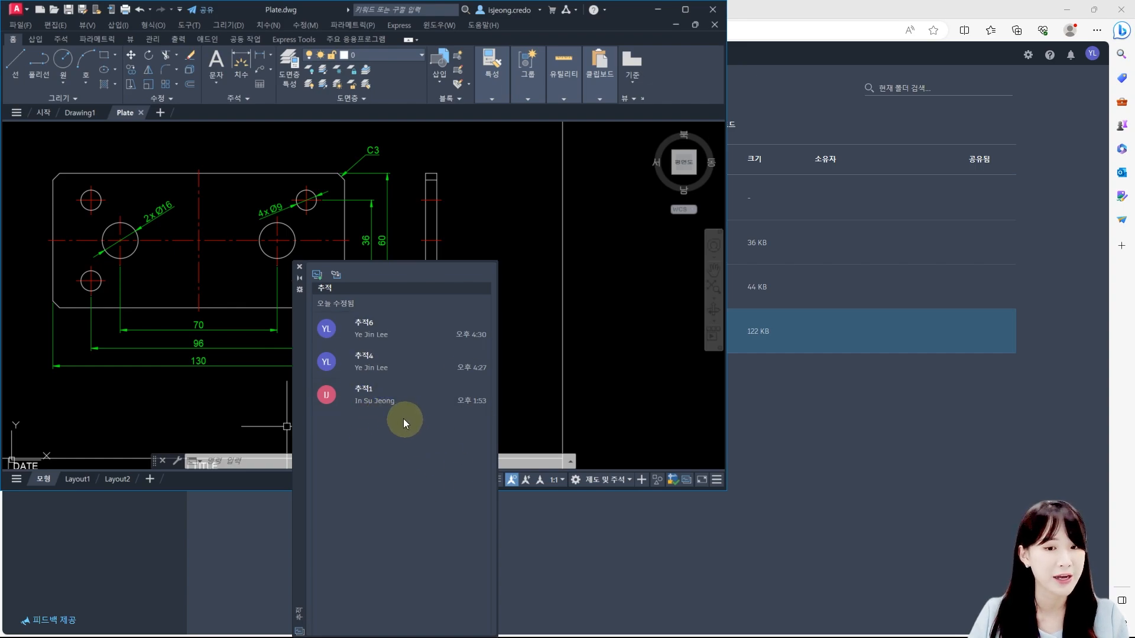
Review the hole size markup in trace 추적4, close the trace and close the trace palette
left_click(386, 365)
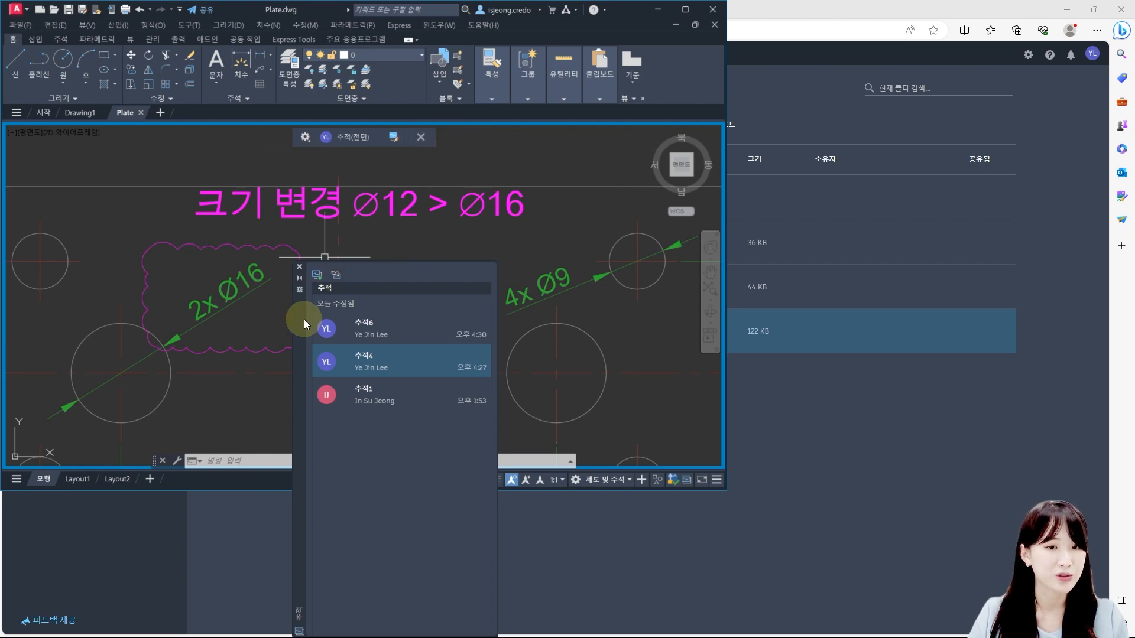
left_click(421, 136)
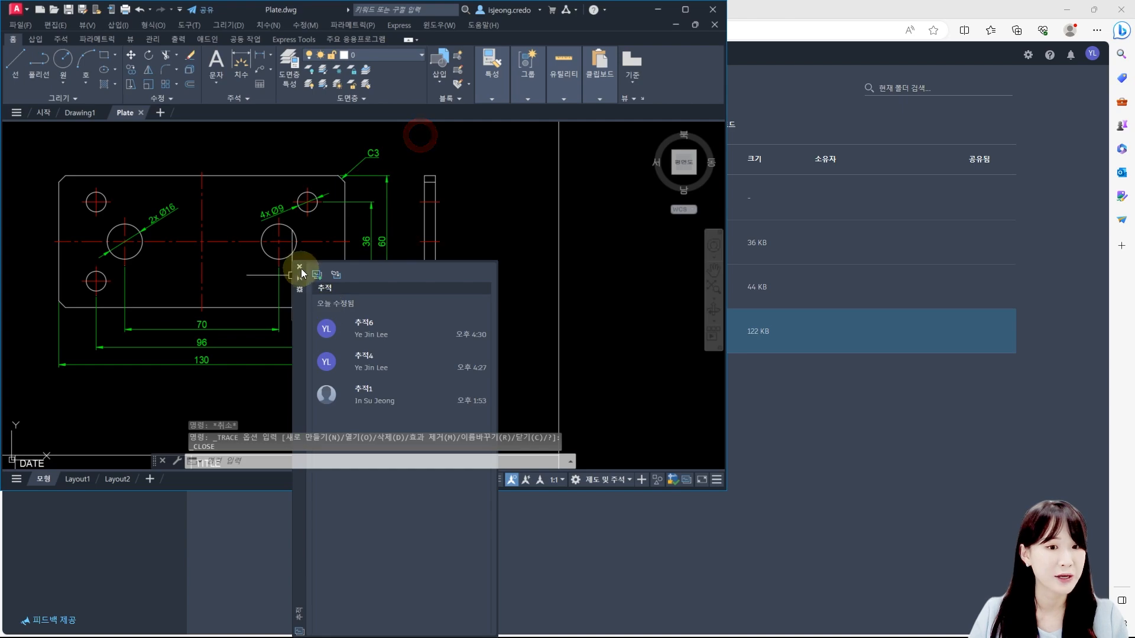
left_click(300, 267)
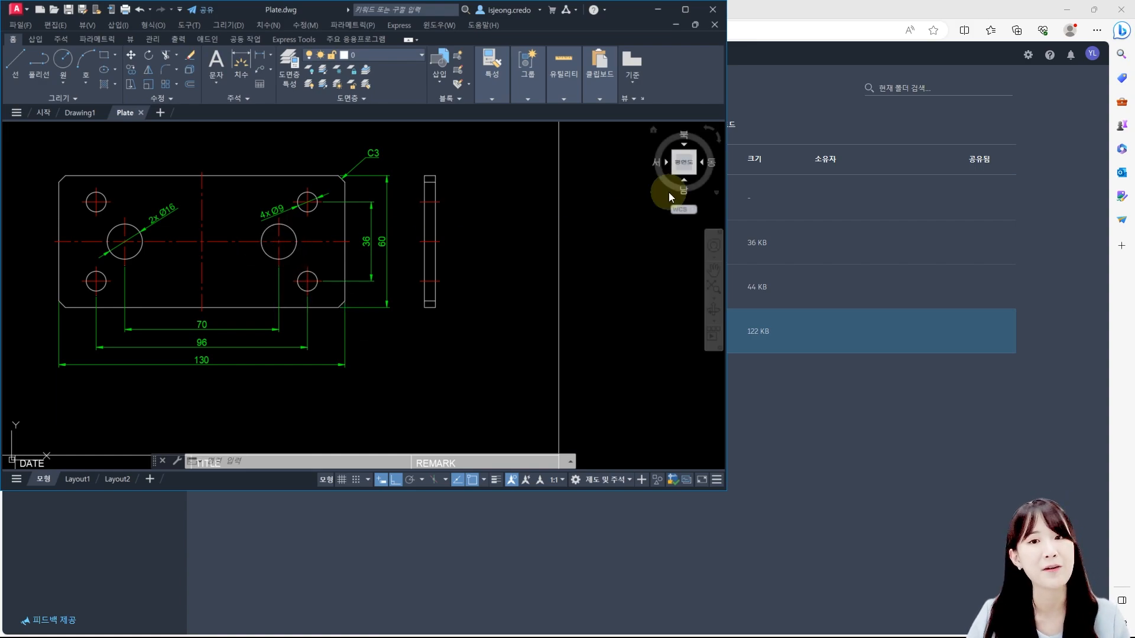
Maximize and minimize desktop AutoCAD to return to AutoCAD Web, and open Plate.dwg in the web editor
left_click(685, 17)
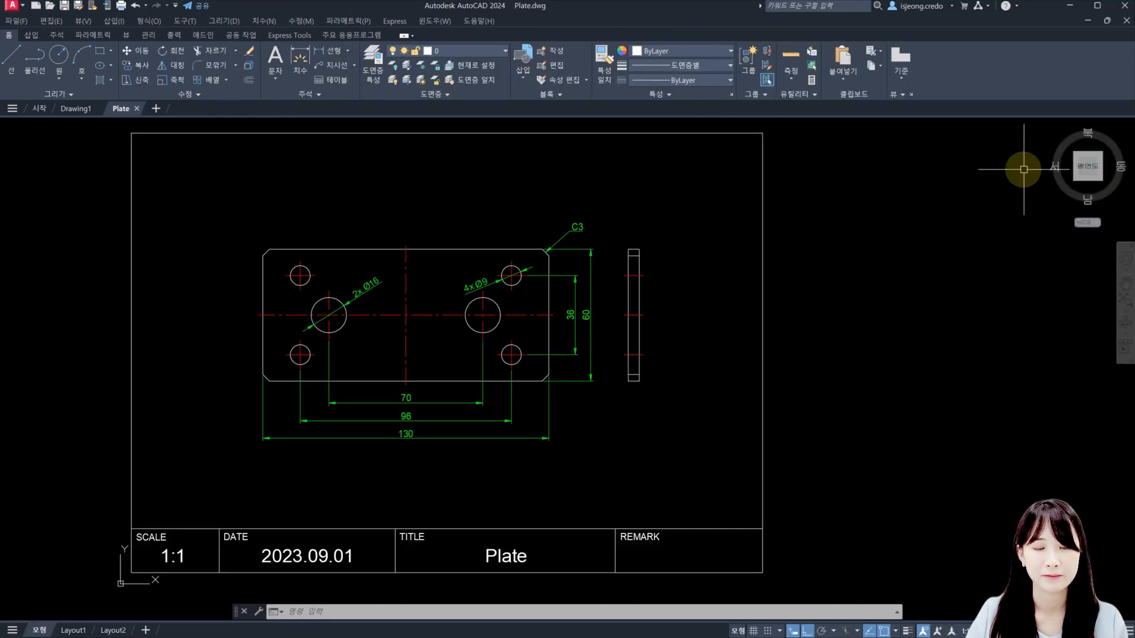
left_click(1072, 7)
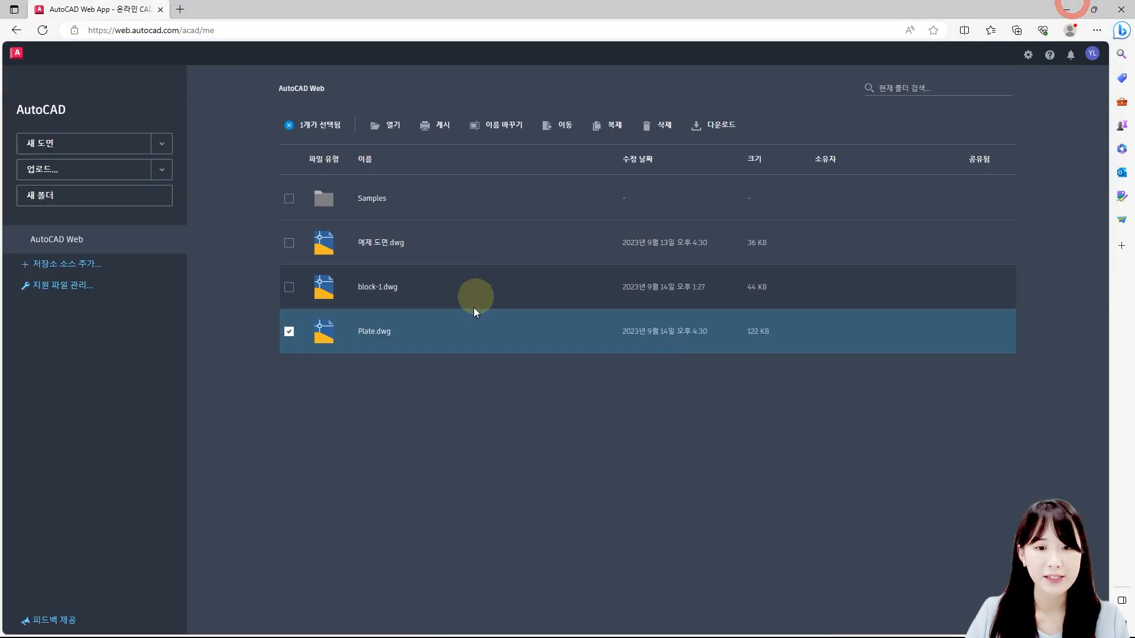
left_click(289, 331)
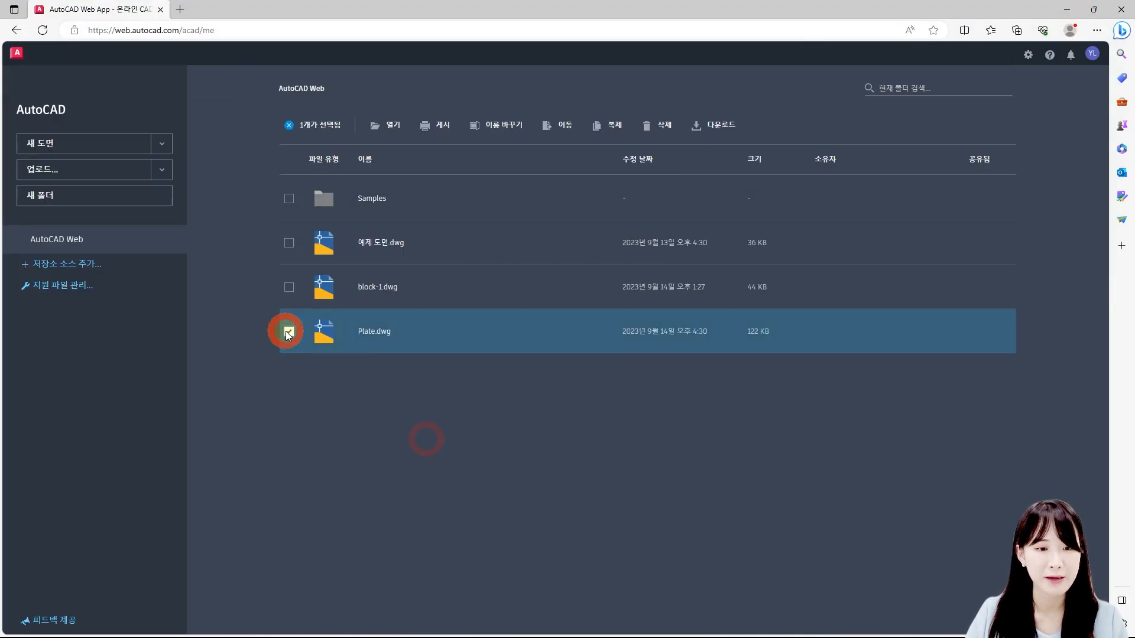
double_click(380, 334)
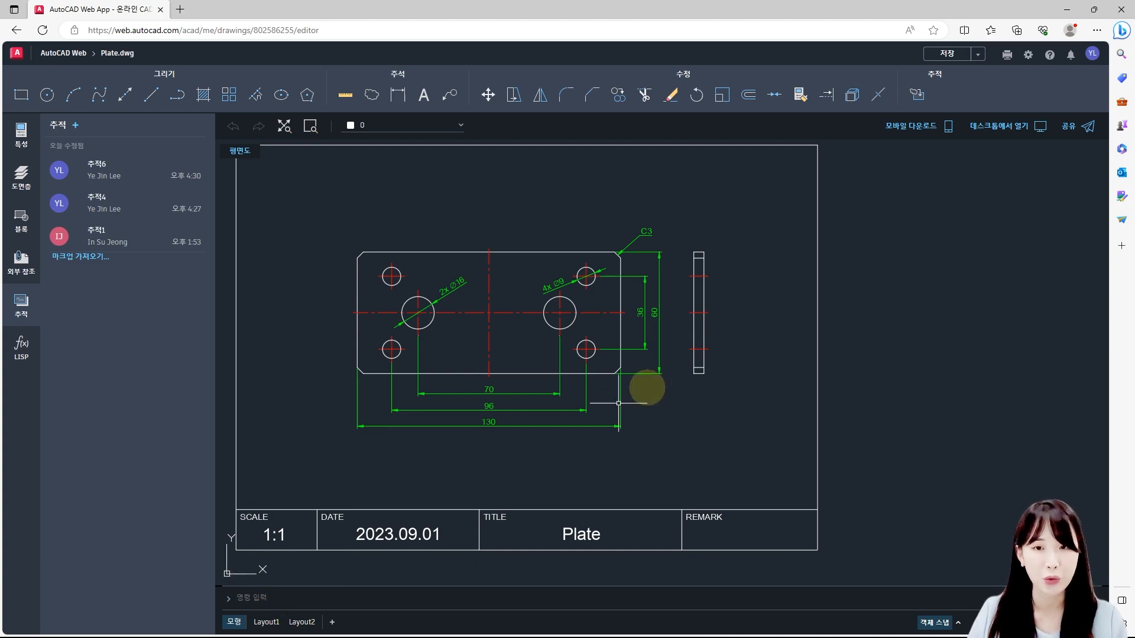
Look at the plot settings, close them without plotting, and hide the trace palette
mouse_move(882, 225)
middle_mouse_down()
mouse_move(930, 246)
mouse_move(953, 234)
middle_mouse_up()
left_click(1007, 57)
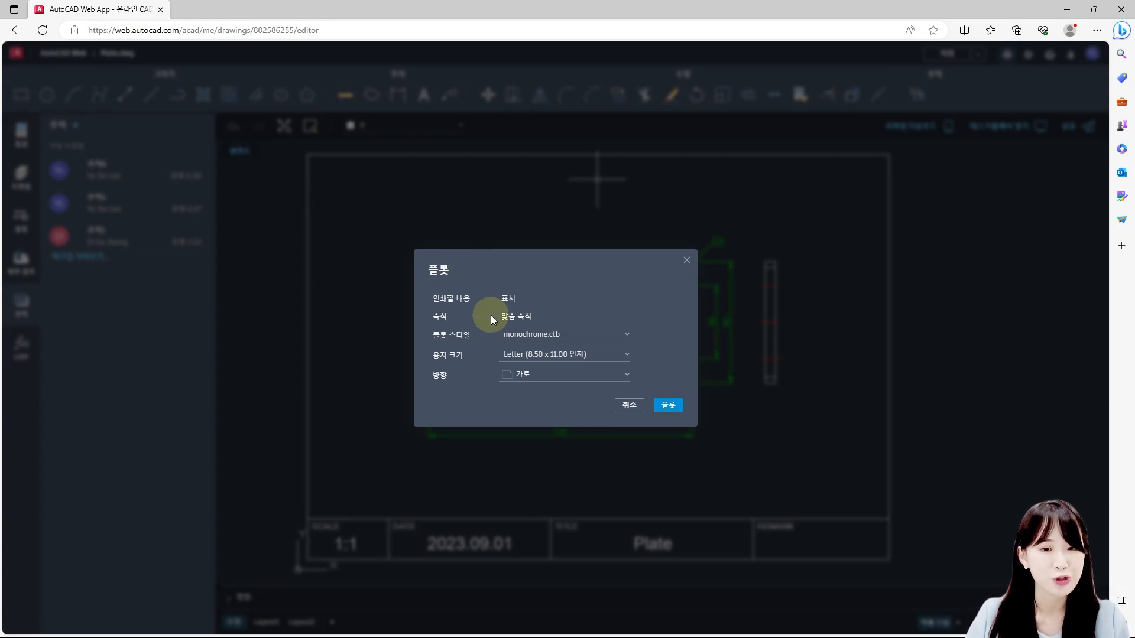
left_click(686, 260)
left_click(22, 307)
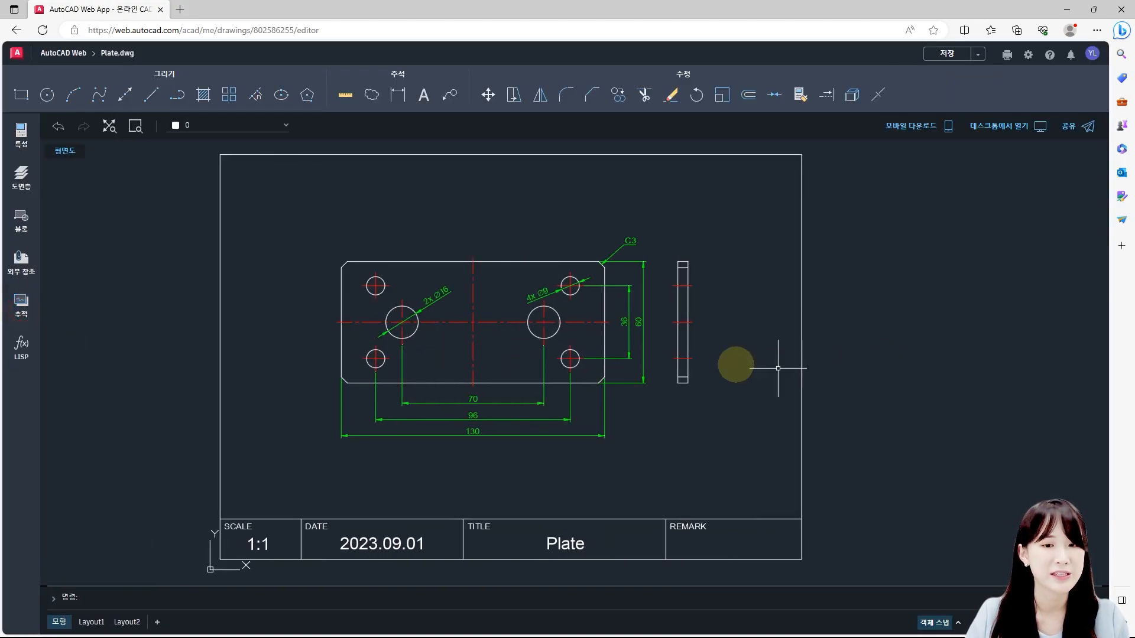
Draw a circle with a radius of about 52 mm outside the drawing frame, above and to its right
scroll(522, 371, "down", 1)
mouse_move(522, 371)
middle_mouse_down()
mouse_move(650, 362)
mouse_move(551, 359)
middle_mouse_up()
scroll(523, 345, "down", 3)
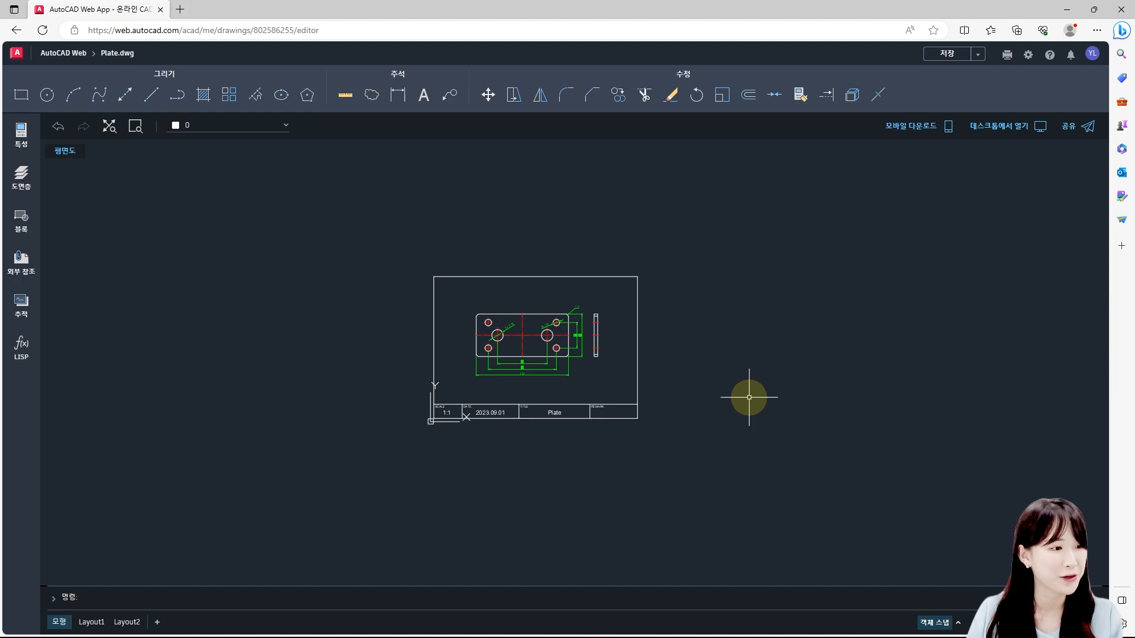
scroll(589, 312, "up", 3)
left_click(52, 90)
middle_click_drag(740, 241, 357, 451)
left_click(642, 240)
left_click(666, 304)
scroll(615, 281, "down", 3)
Draw a second, larger circle outside the drawing frame, below and to the right of the first circle
left_click(48, 95)
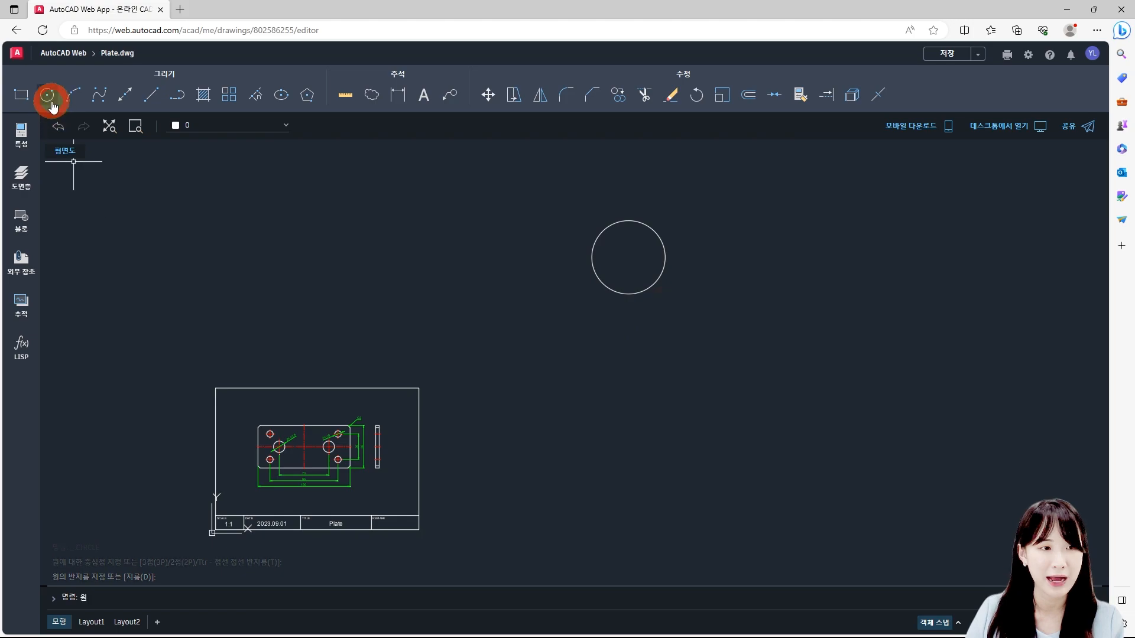
scroll(598, 146, "down", 3)
left_click(835, 425)
left_click(819, 483)
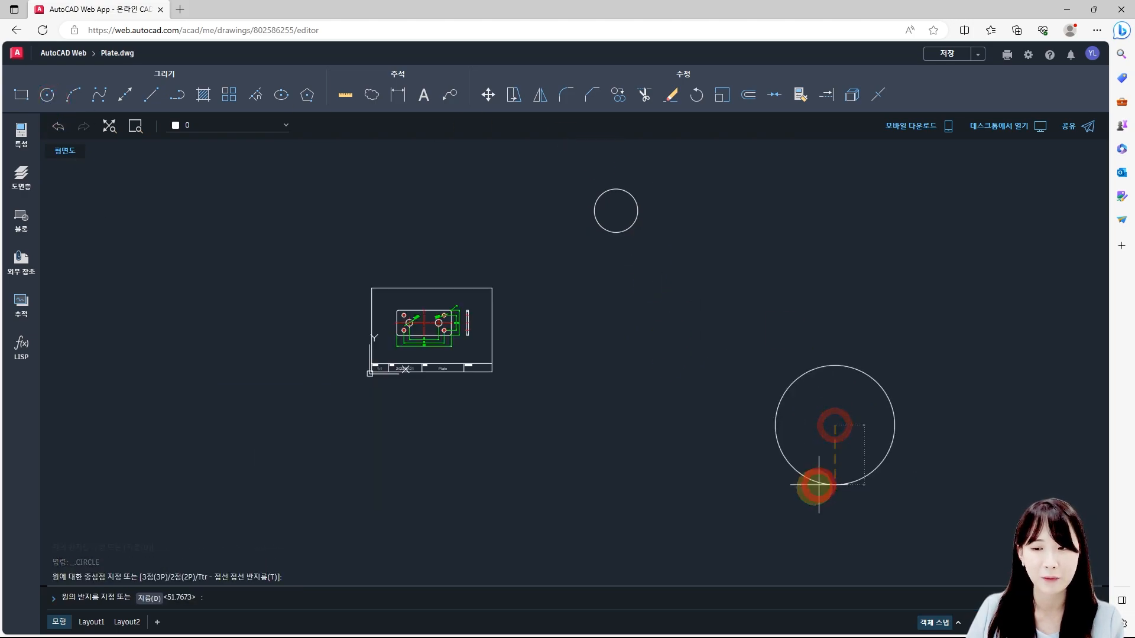
Fill the view with only the plate's drawing frame and open the plot settings, using plot style monochrome.ctb
middle_click_drag(581, 362, 530, 374)
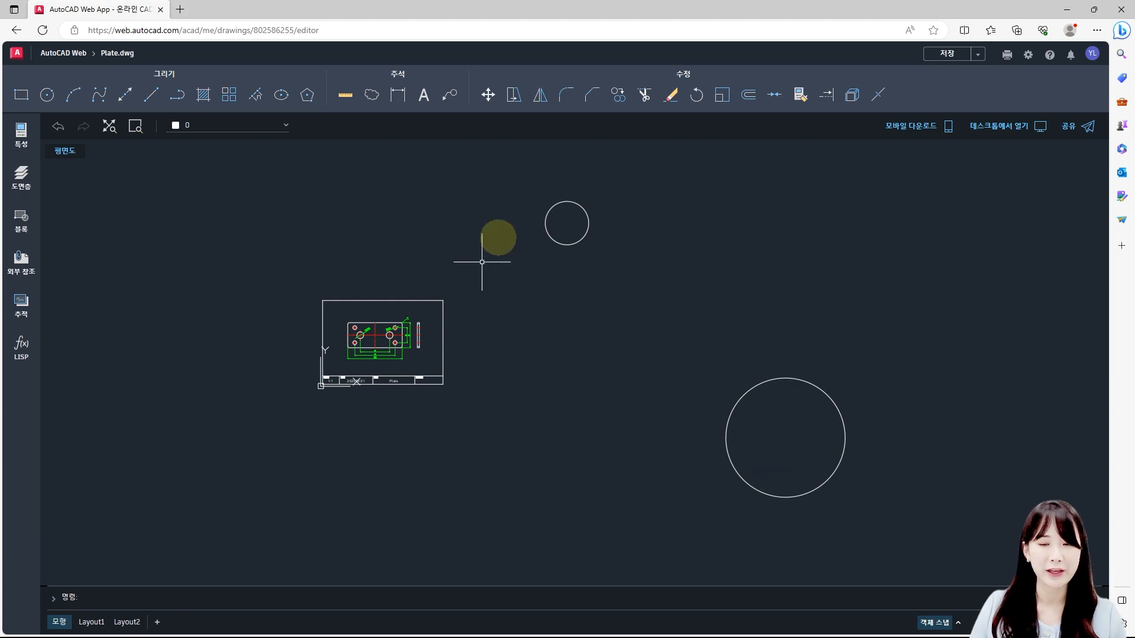
scroll(254, 334, "up", 4)
scroll(471, 238, "up", 2)
scroll(454, 399, "up", 1)
middle_click_drag(454, 399, 429, 372)
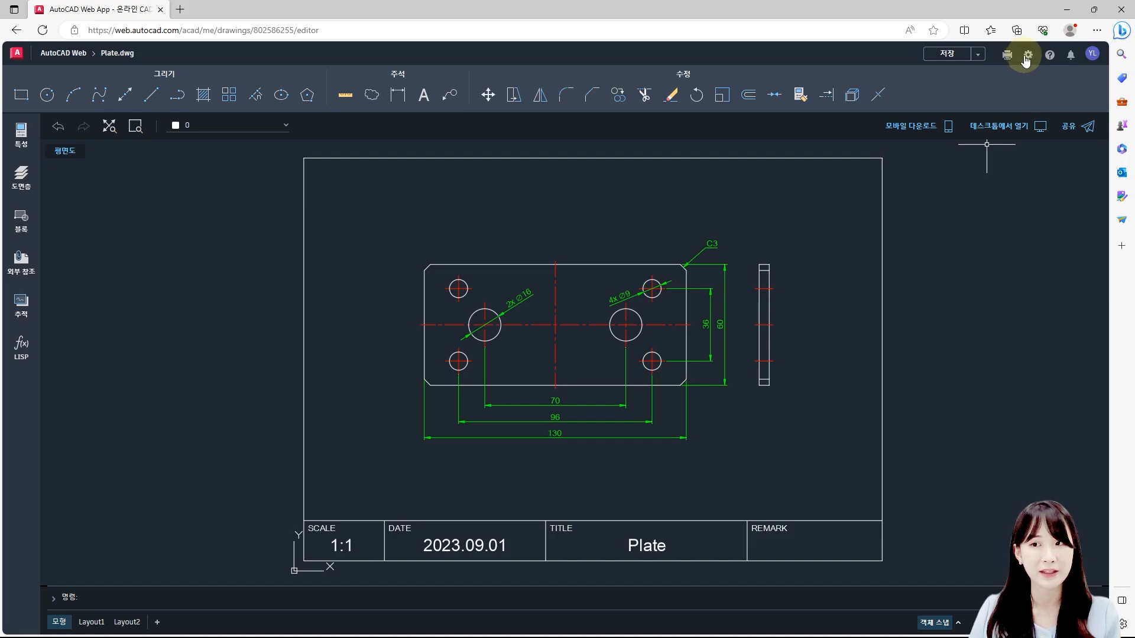
left_click(1007, 55)
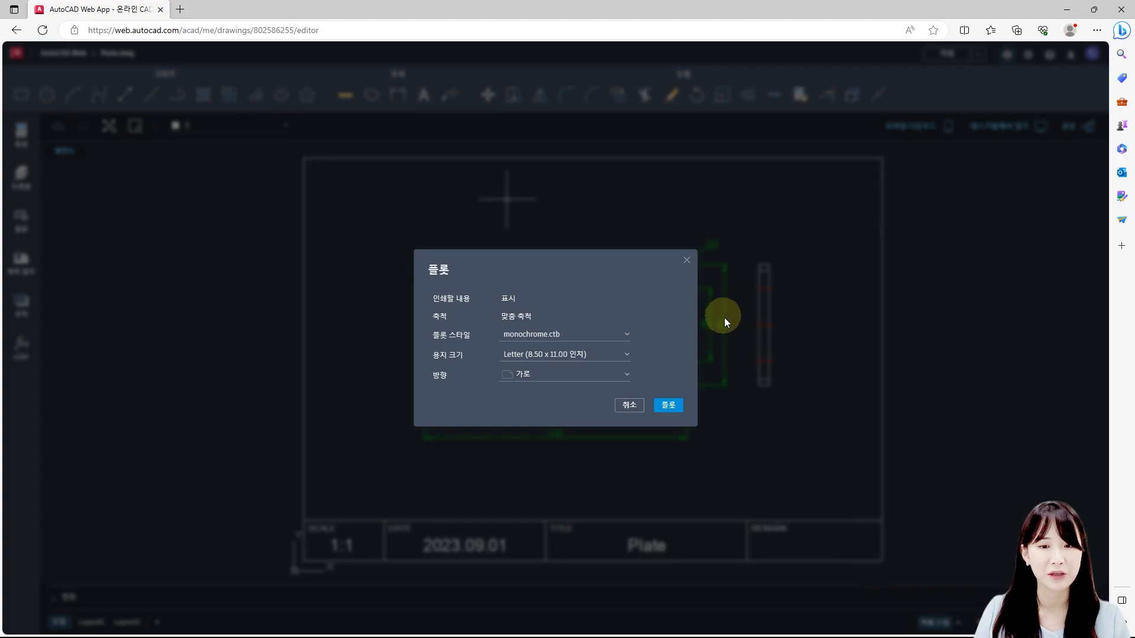
left_click(568, 336)
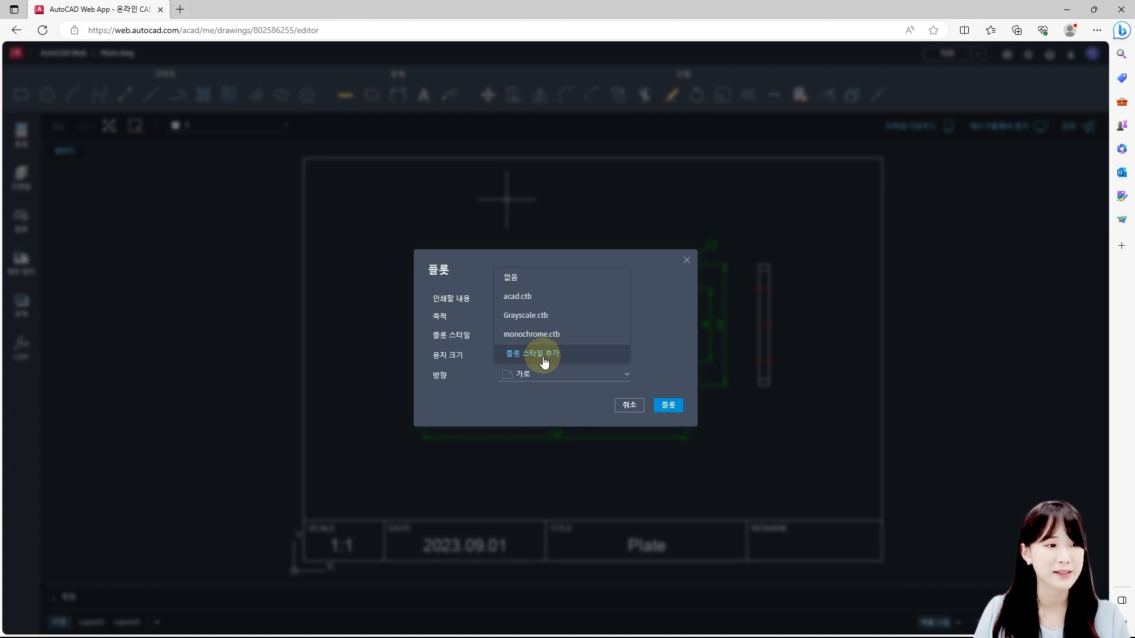
left_click(474, 333)
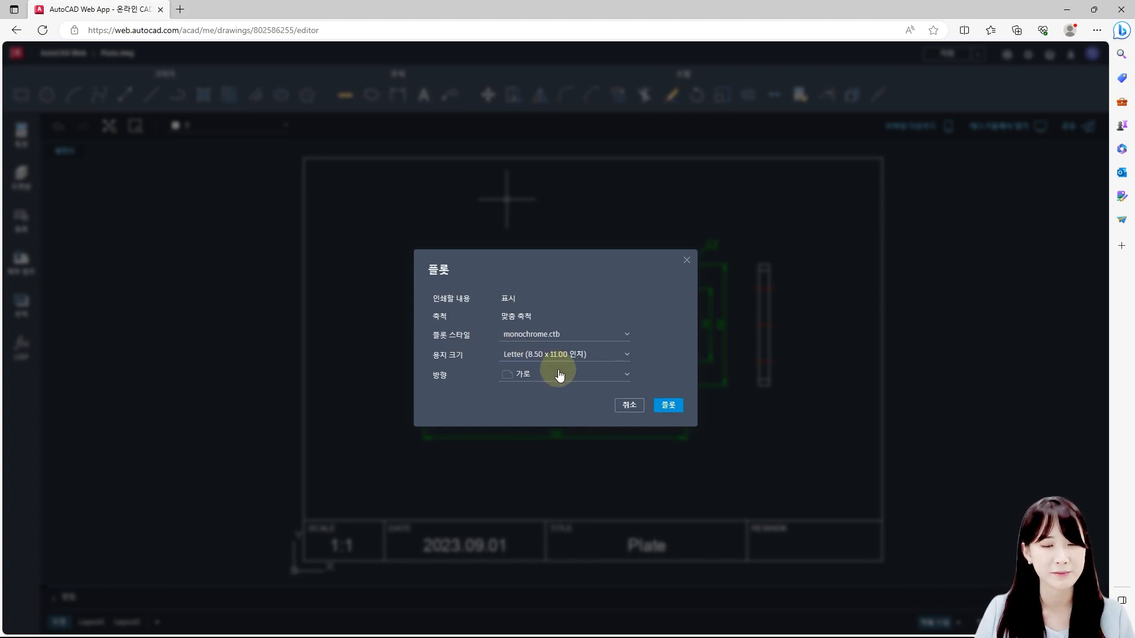
Set the plot's paper size to ISO A4 (210.00 x 297.00 MM)
left_click(545, 355)
scroll(583, 427, "down", 3)
scroll(583, 437, "up", 5)
scroll(573, 408, "down", 5)
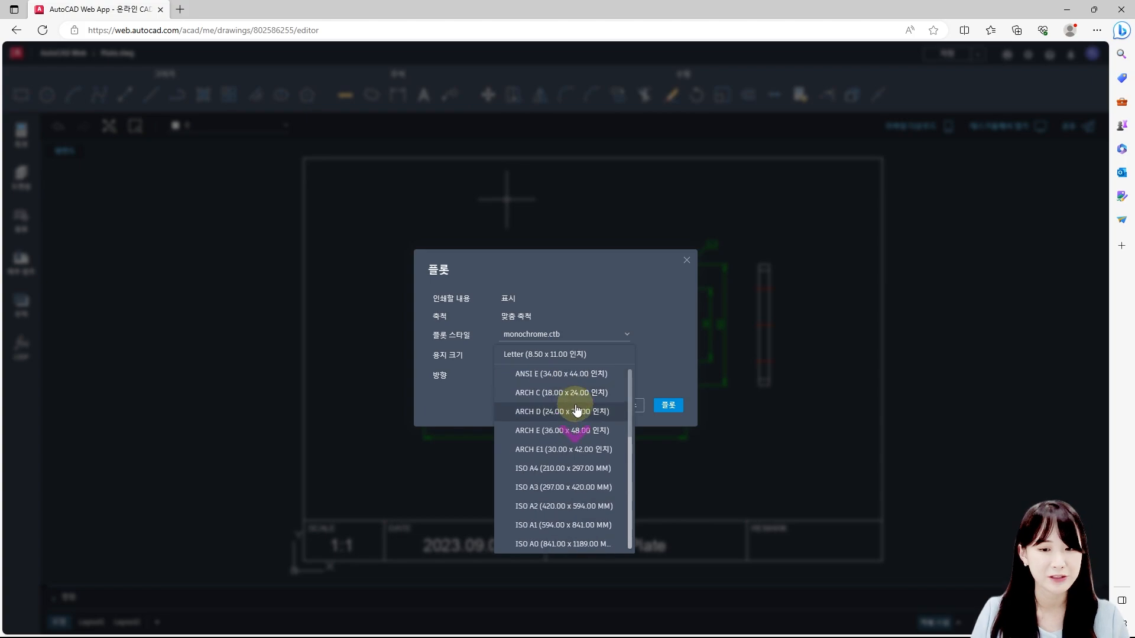
left_click(579, 471)
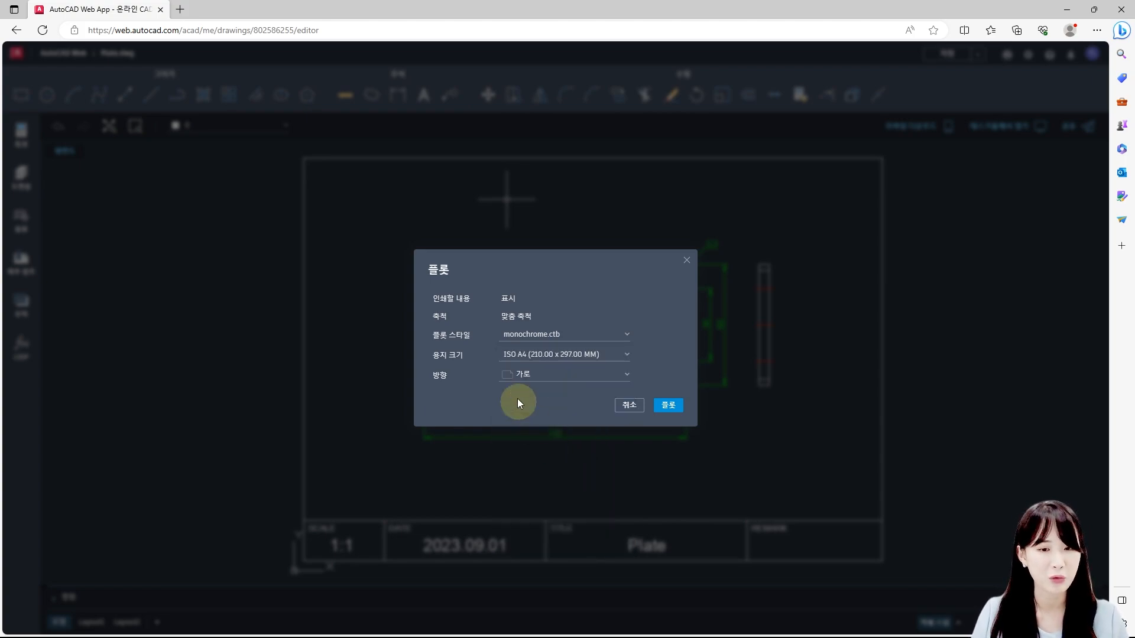
Set the plot orientation to 가로 (landscape) and plot the displayed drawing
left_click(521, 376)
left_click(523, 378)
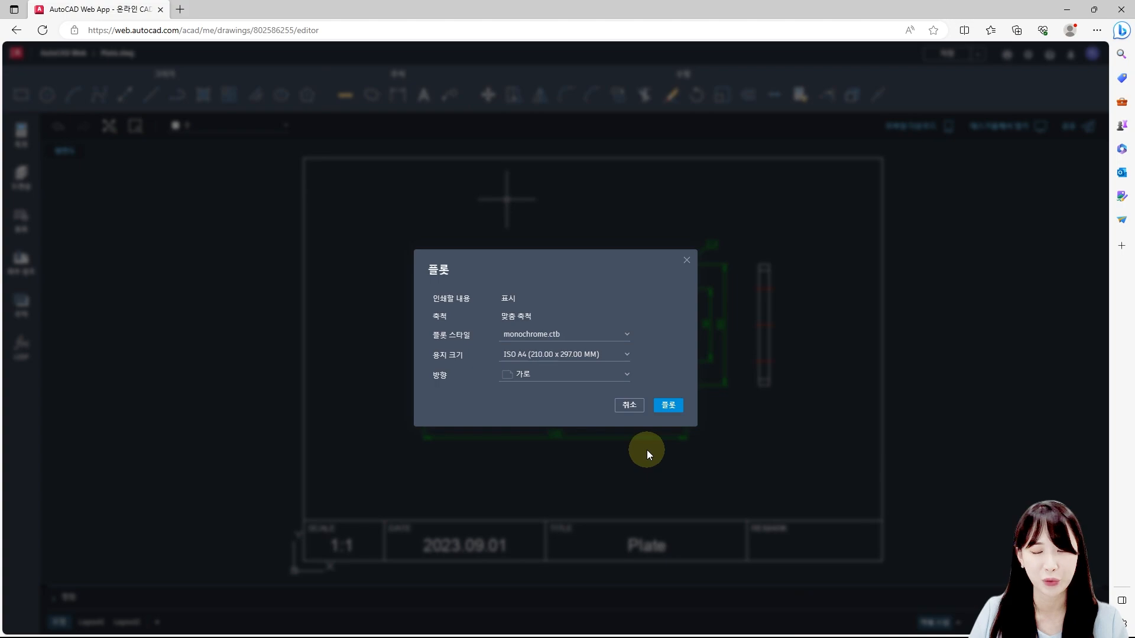
left_click(667, 409)
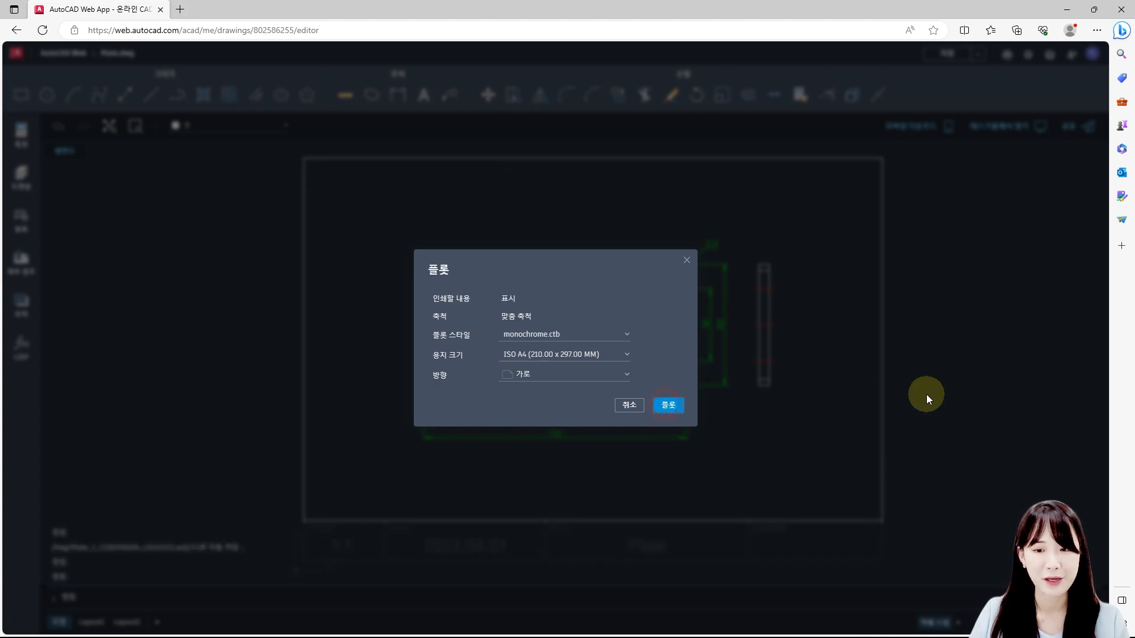